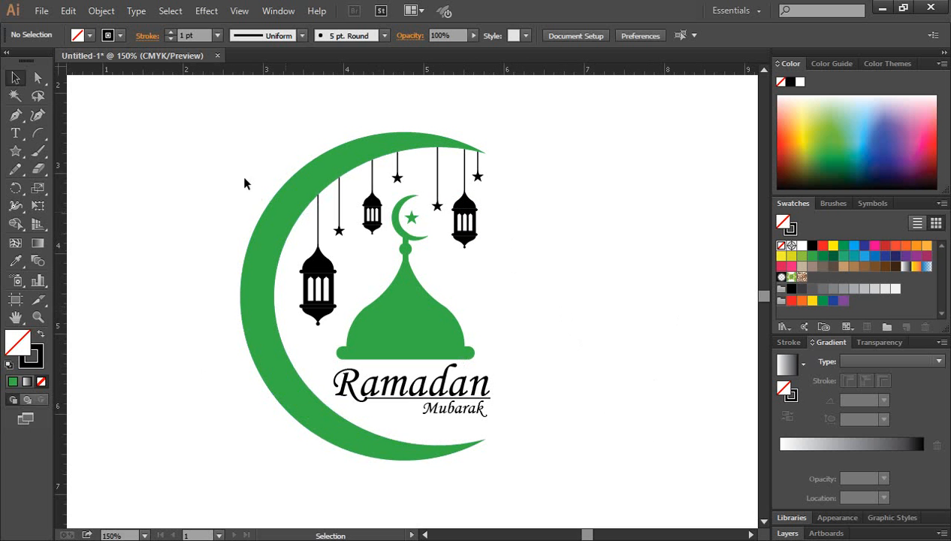
Step: Scale the whole Ramadan Mubarak logo down proportionally and move it to the artboard's upper-left area as a reference
{"action": "left_click_drag", "start_coordinate": [299, 192], "coordinate": [527, 497]}
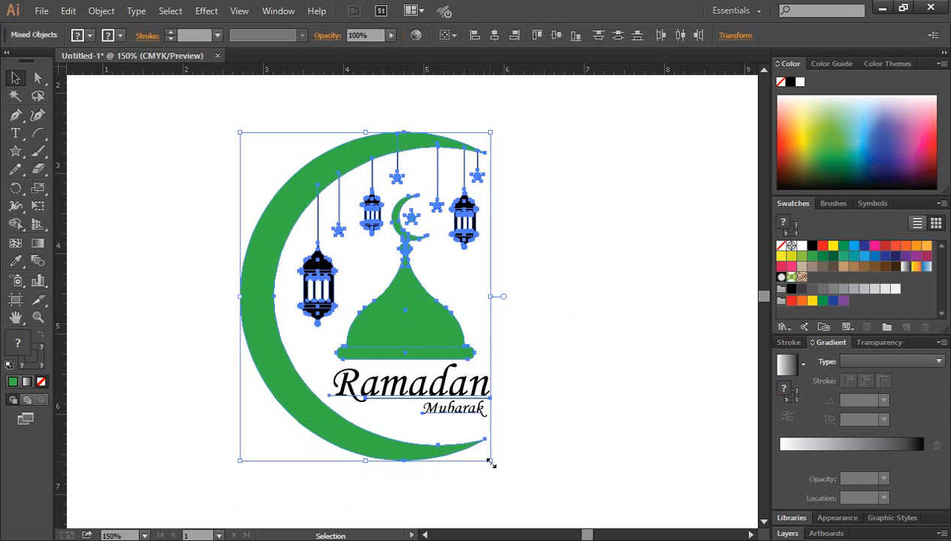
{"action": "left_click_drag", "start_coordinate": [491, 462], "coordinate": [432, 383]}
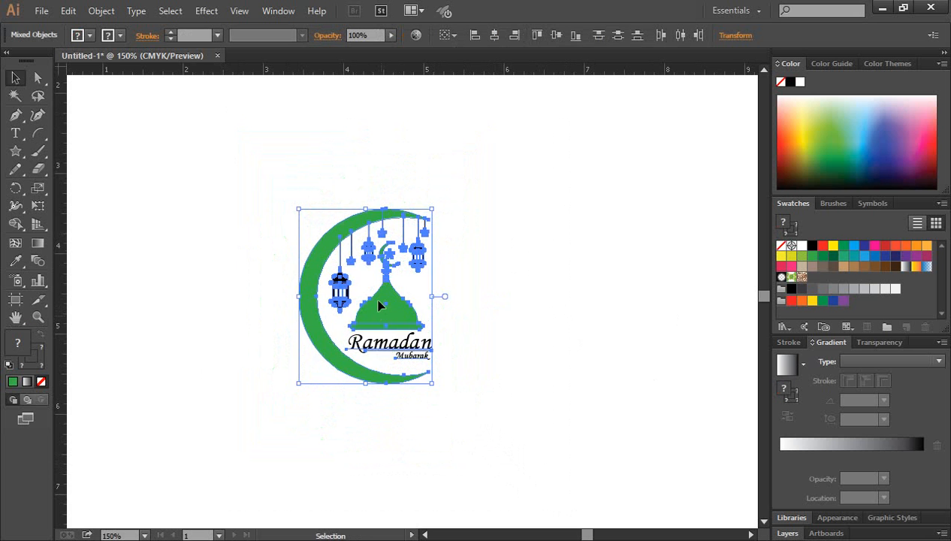
{"action": "left_click_drag", "start_coordinate": [389, 299], "coordinate": [174, 190]}
{"action": "left_click", "coordinate": [360, 244]}
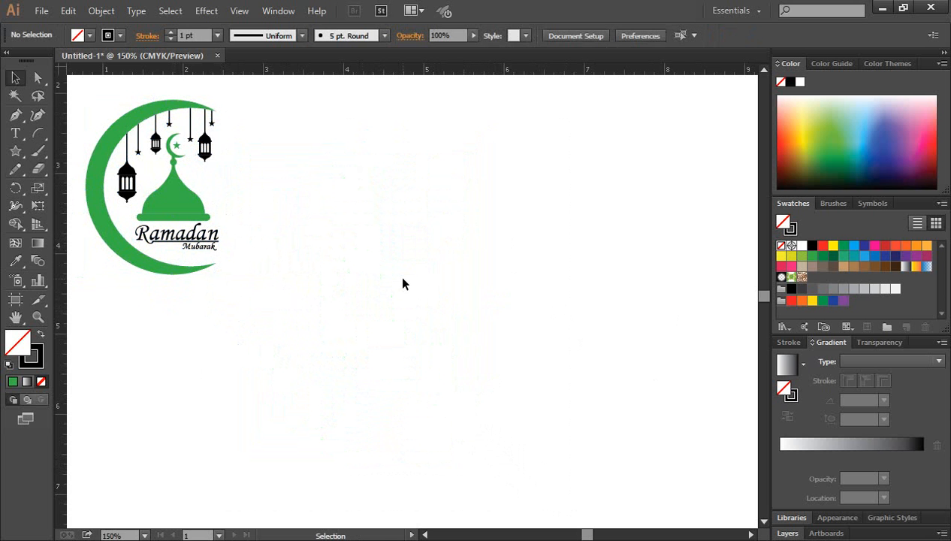
Step: Draw an unfilled circle about 2.5 in across in the empty area beside the reference logo
{"action": "left_click", "coordinate": [15, 151]}
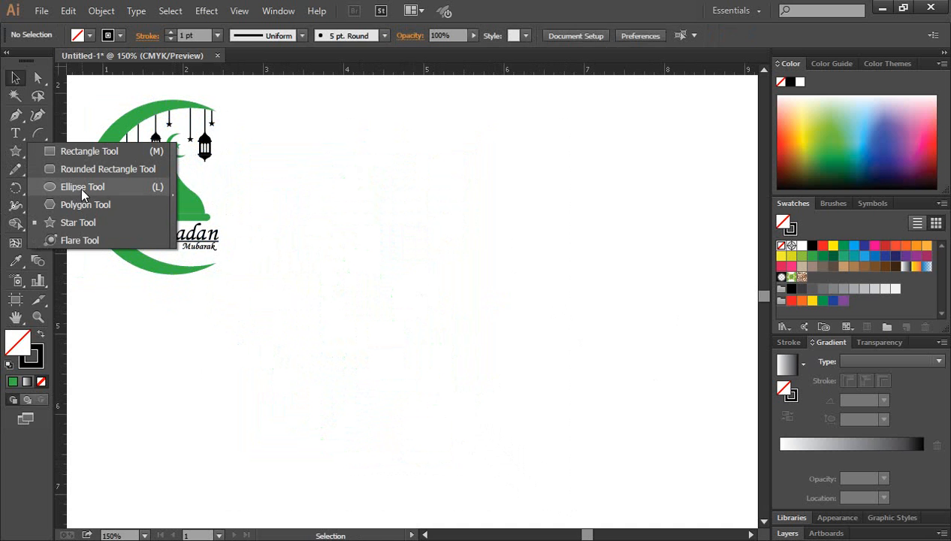
{"action": "left_click", "coordinate": [81, 186]}
{"action": "left_click_drag", "start_coordinate": [489, 279], "coordinate": [545, 383]}
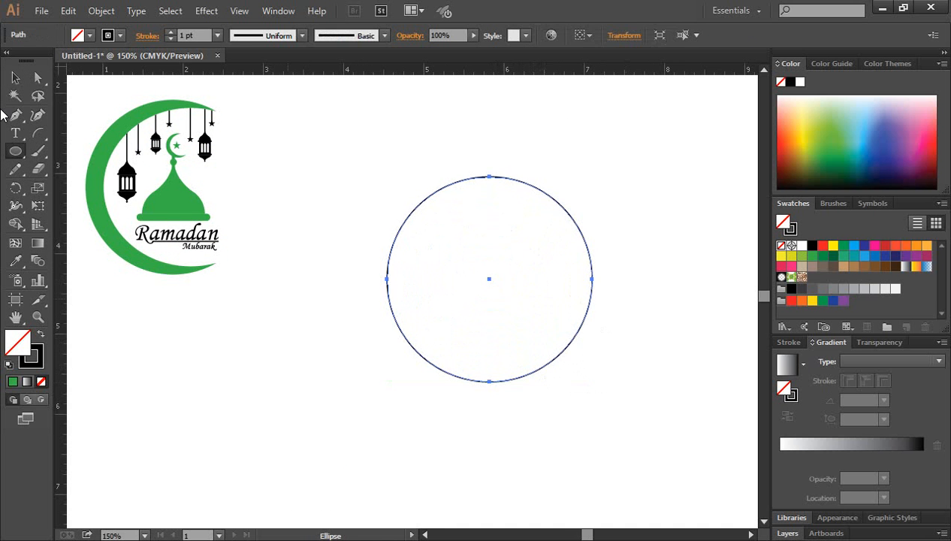
{"action": "left_click", "coordinate": [15, 77]}
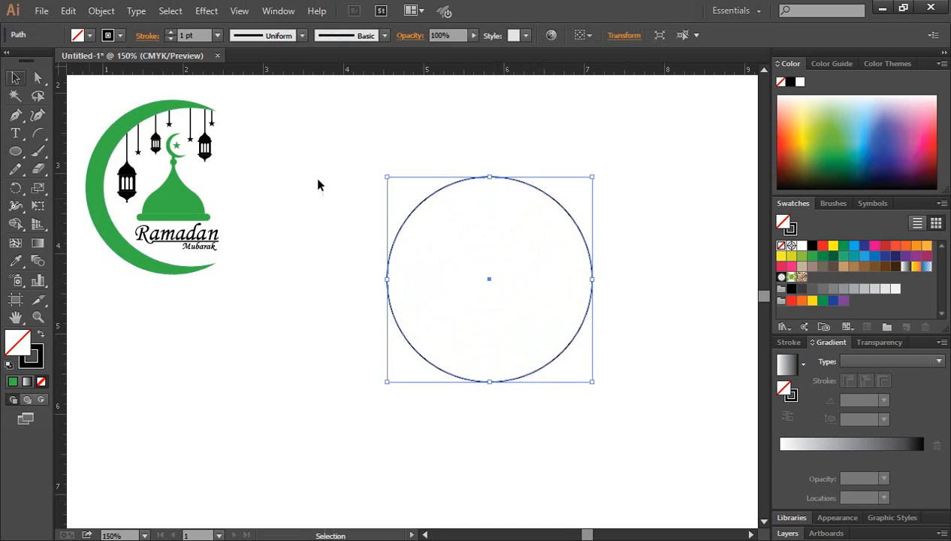
Step: Duplicate the circle horizontally, offsetting the copy slightly to the right so the two circles overlap
{"action": "left_click", "coordinate": [385, 160]}
{"action": "left_click", "coordinate": [388, 284]}
{"action": "left_click_drag", "start_coordinate": [387, 285], "coordinate": [417, 291]}
{"action": "left_click", "coordinate": [684, 260]}
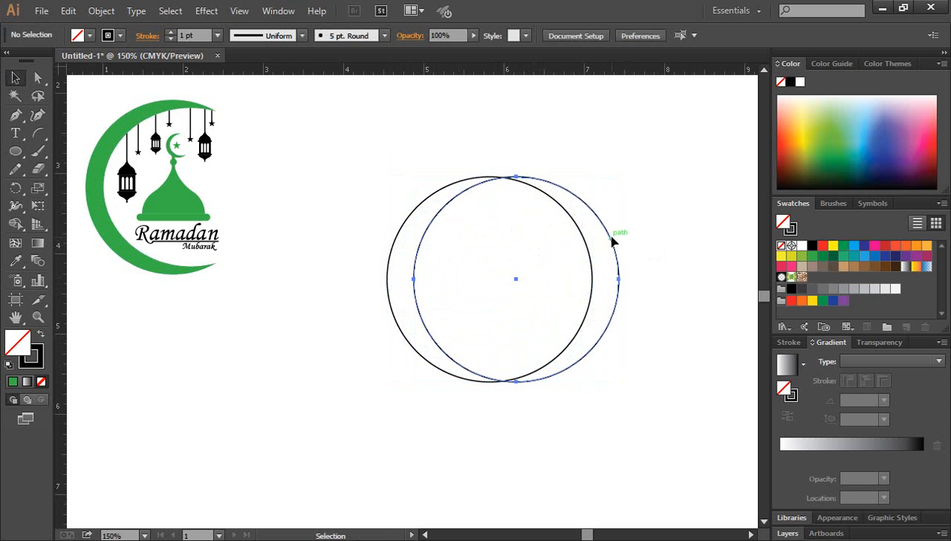
Step: Reduce the duplicate circle's height slightly from its center in two passes, keeping its width
{"action": "left_click", "coordinate": [611, 240]}
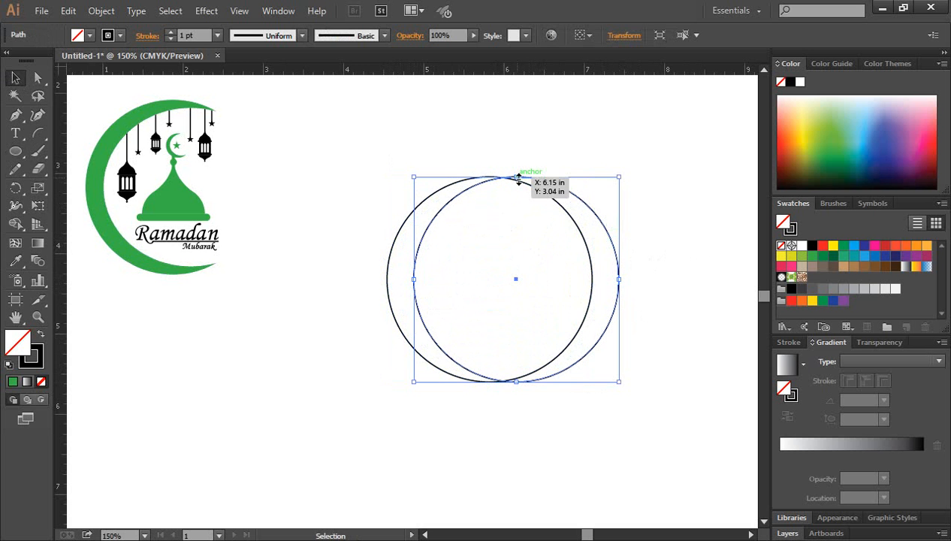
{"action": "left_click_drag", "start_coordinate": [518, 179], "coordinate": [518, 187]}
{"action": "left_click", "coordinate": [684, 384]}
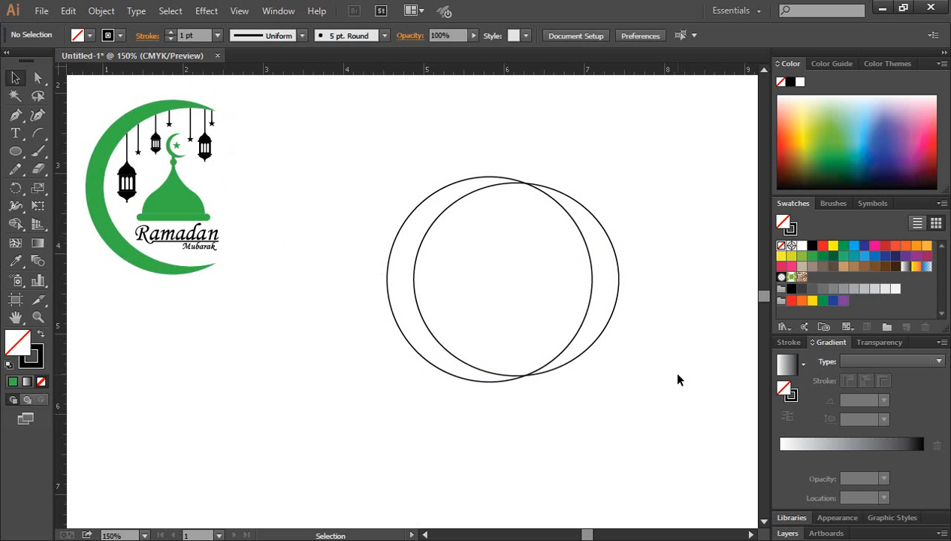
{"action": "left_click", "coordinate": [617, 286]}
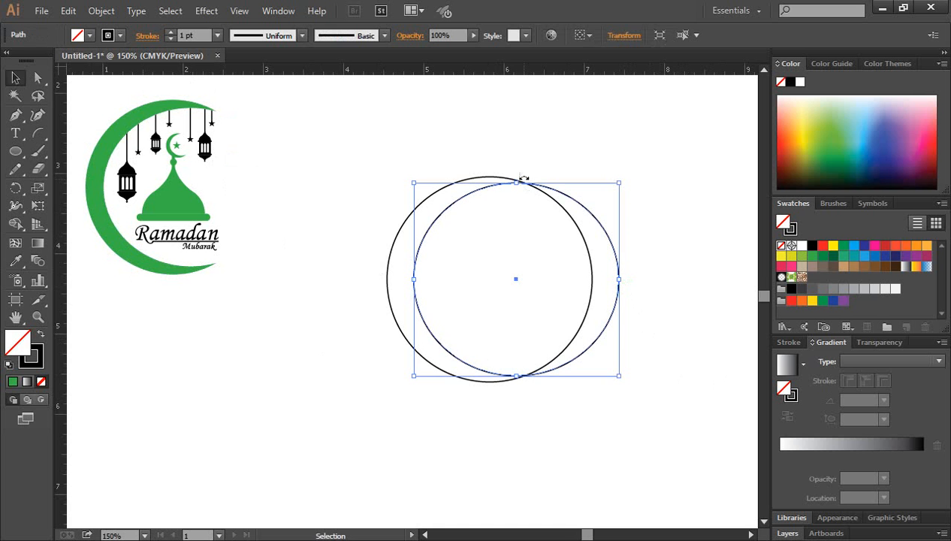
{"action": "left_click_drag", "start_coordinate": [518, 181], "coordinate": [519, 188]}
{"action": "left_click", "coordinate": [678, 268]}
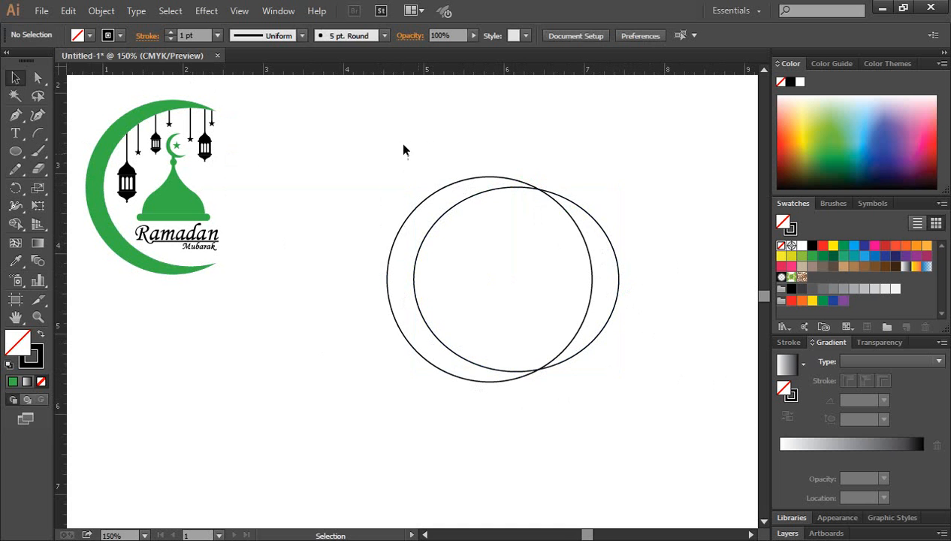
Step: Remove the overlap and the right-hand sliver of the two circles with the Shape Builder, leaving a crescent
{"action": "left_click_drag", "start_coordinate": [389, 141], "coordinate": [687, 454]}
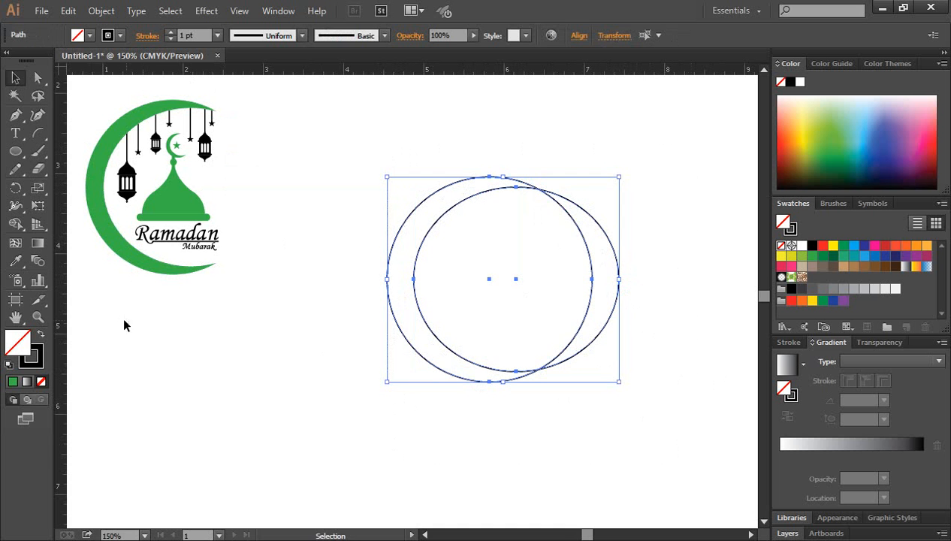
{"action": "left_click", "coordinate": [15, 224]}
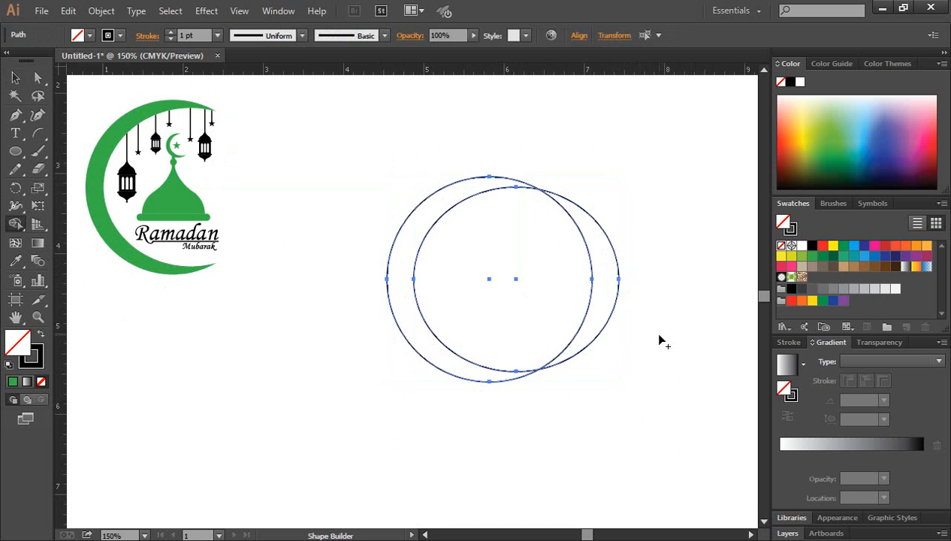
{"action": "left_click_drag", "start_coordinate": [642, 286], "coordinate": [571, 286]}
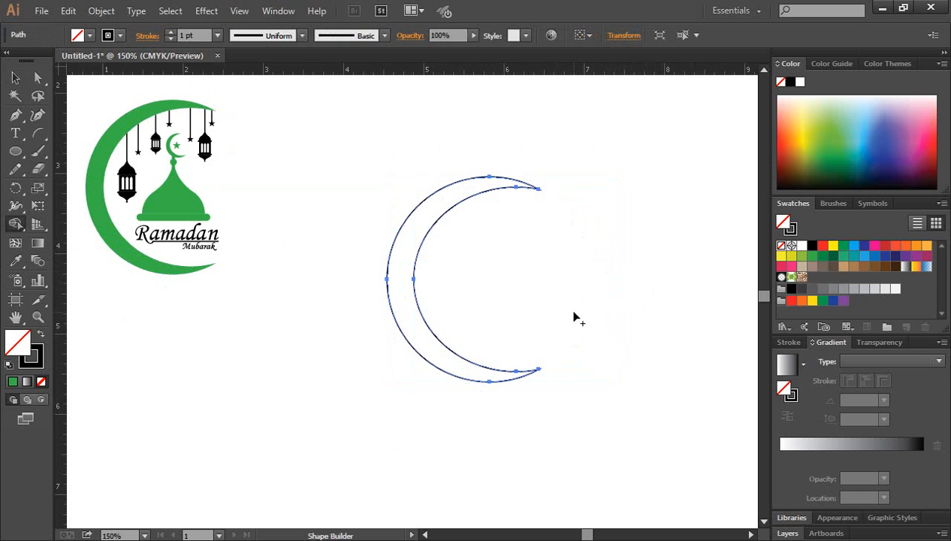
{"action": "left_click", "coordinate": [15, 78]}
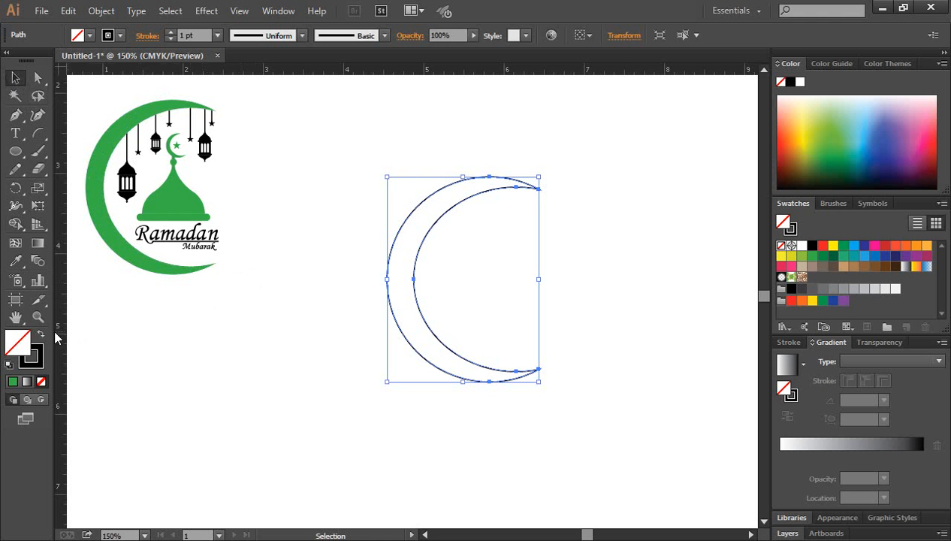
{"action": "left_click", "coordinate": [191, 347]}
Step: Swap the crescent's fill and stroke, and fill it with the dark green swatch
{"action": "left_click", "coordinate": [431, 198]}
{"action": "left_click", "coordinate": [41, 336]}
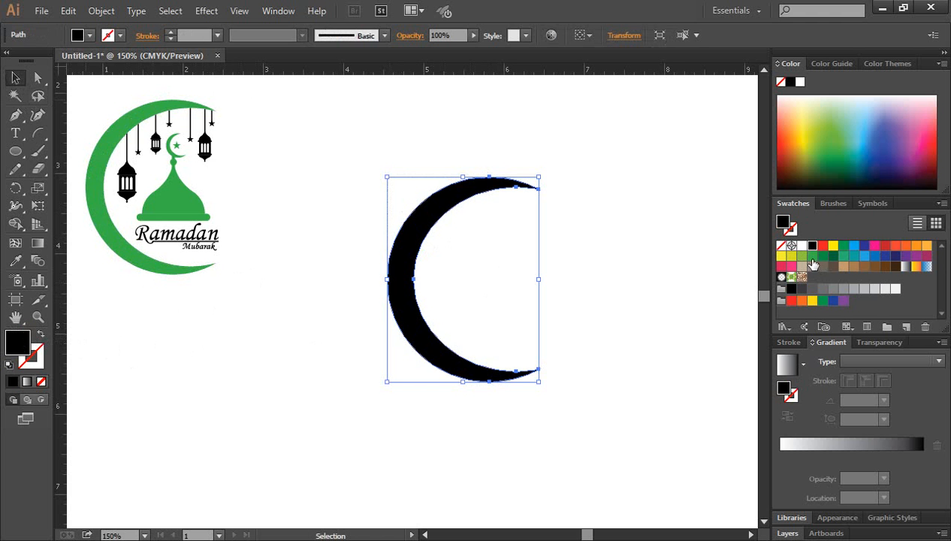
{"action": "left_click", "coordinate": [812, 257]}
{"action": "left_click", "coordinate": [833, 256]}
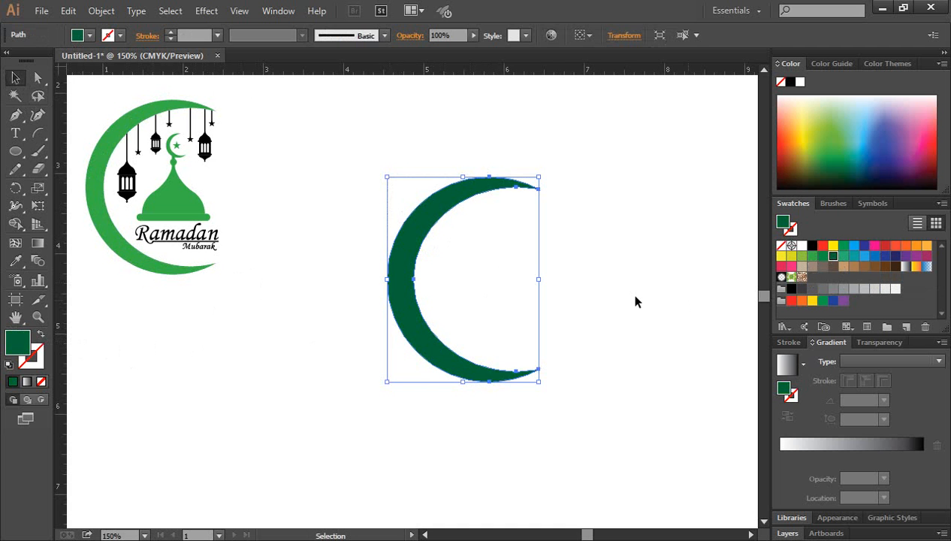
{"action": "left_click", "coordinate": [635, 301]}
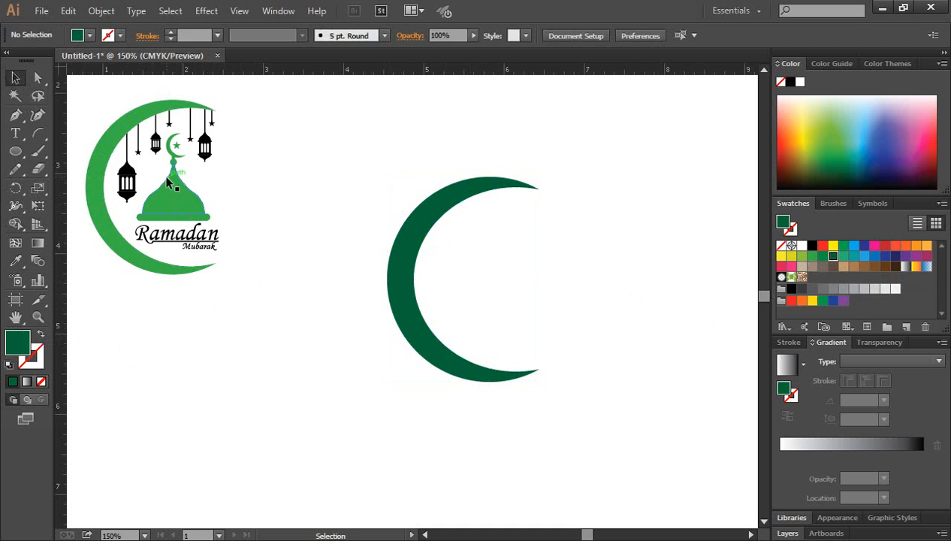
Step: Draw a dark green circle about 2.2 in across to the right of the crescent for the dome
{"action": "key", "text": "space"}
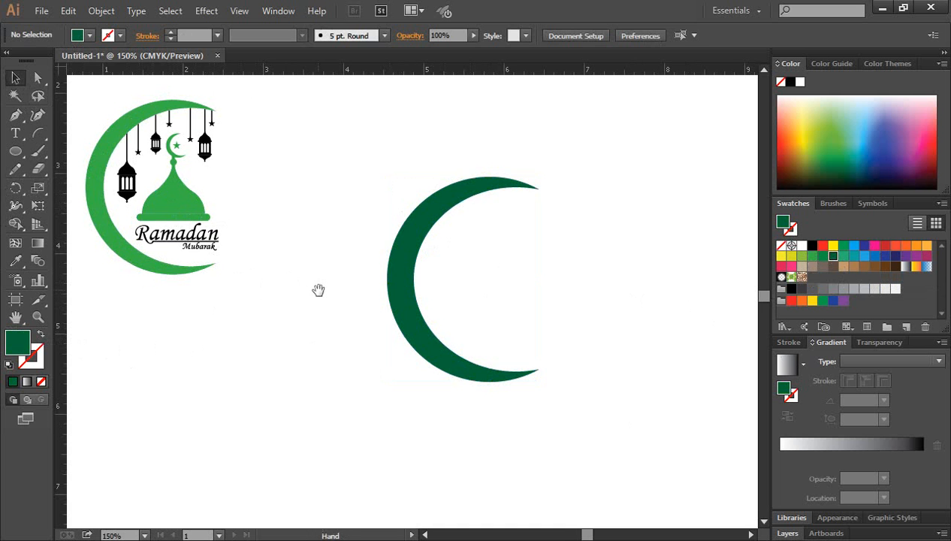
{"action": "left_click_drag", "start_coordinate": [316, 289], "coordinate": [240, 291]}
{"action": "left_click", "coordinate": [15, 151]}
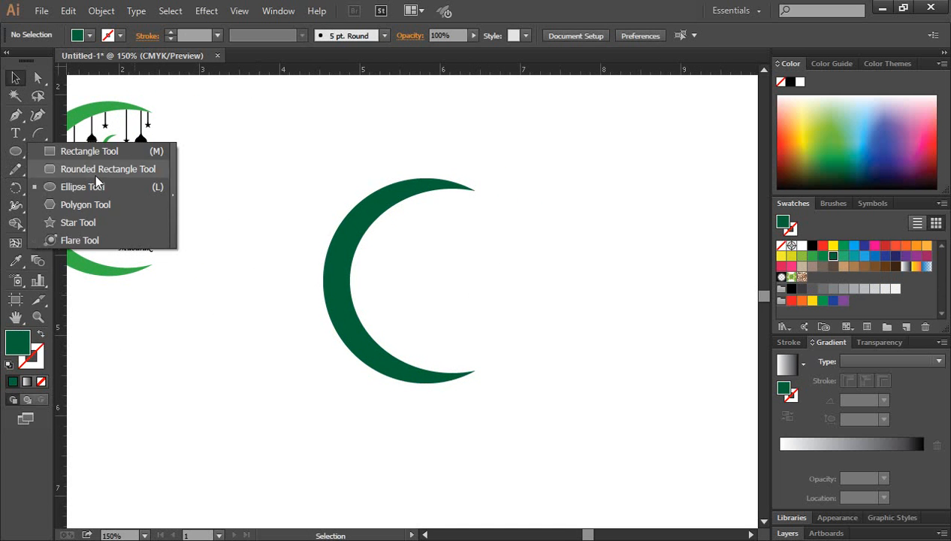
{"action": "left_click", "coordinate": [86, 186]}
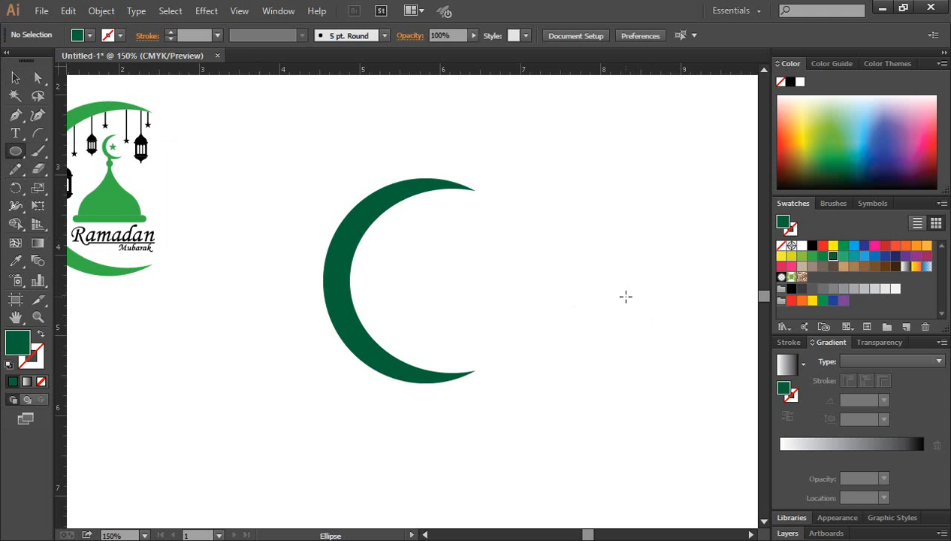
{"action": "left_click_drag", "start_coordinate": [626, 296], "coordinate": [677, 378]}
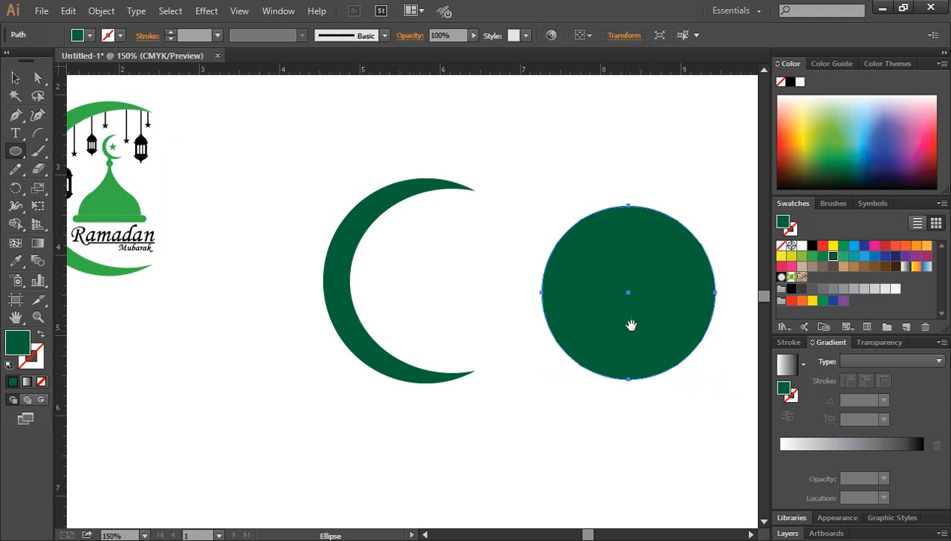
{"action": "left_click_drag", "start_coordinate": [630, 303], "coordinate": [609, 321]}
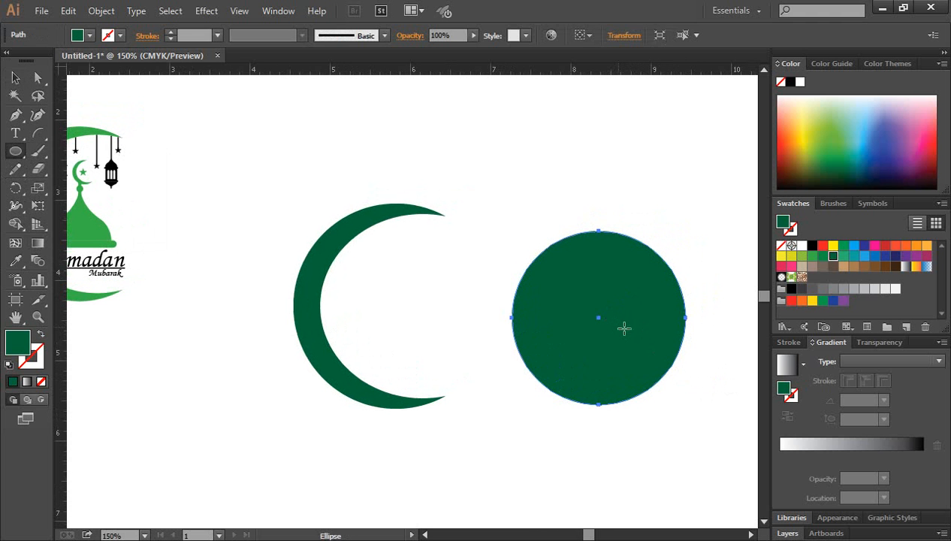
Step: Flatten the green circle slightly by reducing its height from the center while keeping its width
{"action": "left_click", "coordinate": [15, 78]}
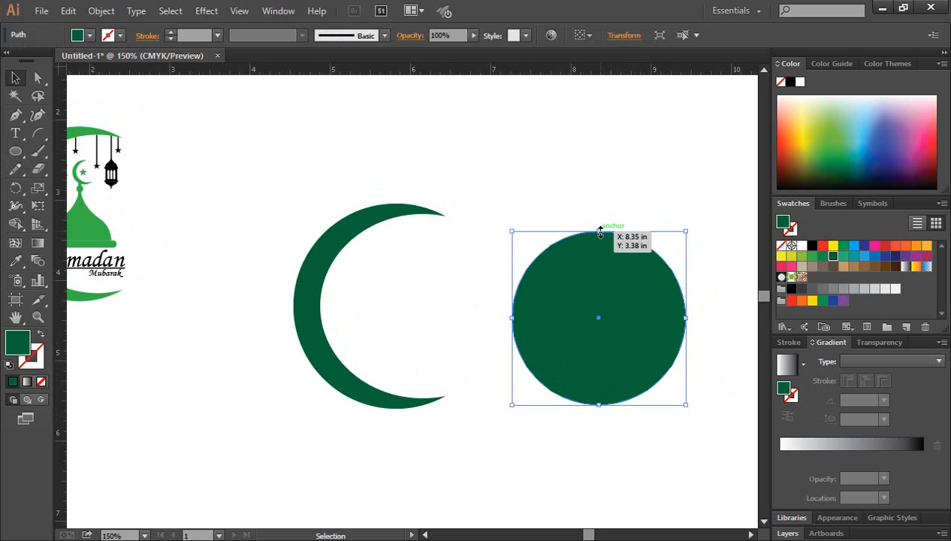
{"action": "left_click_drag", "start_coordinate": [598, 232], "coordinate": [599, 238]}
{"action": "left_click", "coordinate": [625, 204]}
{"action": "left_click", "coordinate": [629, 368]}
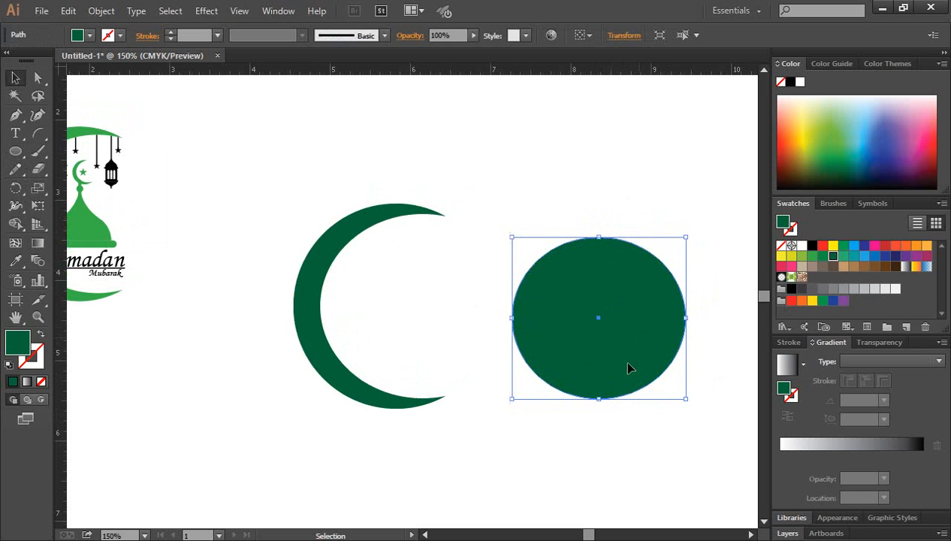
{"action": "left_click", "coordinate": [649, 465]}
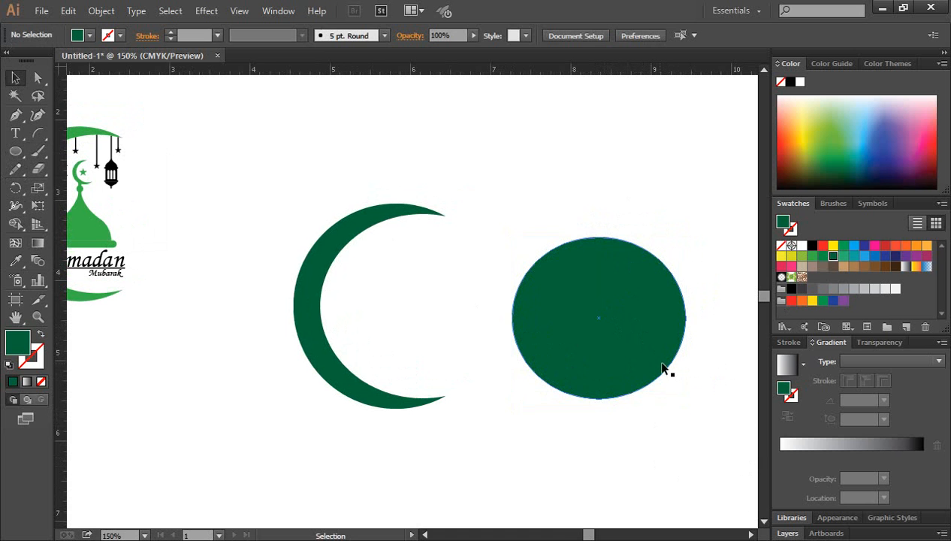
Step: Draw a Pen curve from the ellipse's upper-left edge to a point above its center, with a green stroke and no fill
{"action": "left_click", "coordinate": [16, 116]}
{"action": "scroll", "coordinate": [651, 312], "scroll_direction": "down", "scroll_amount": 1}
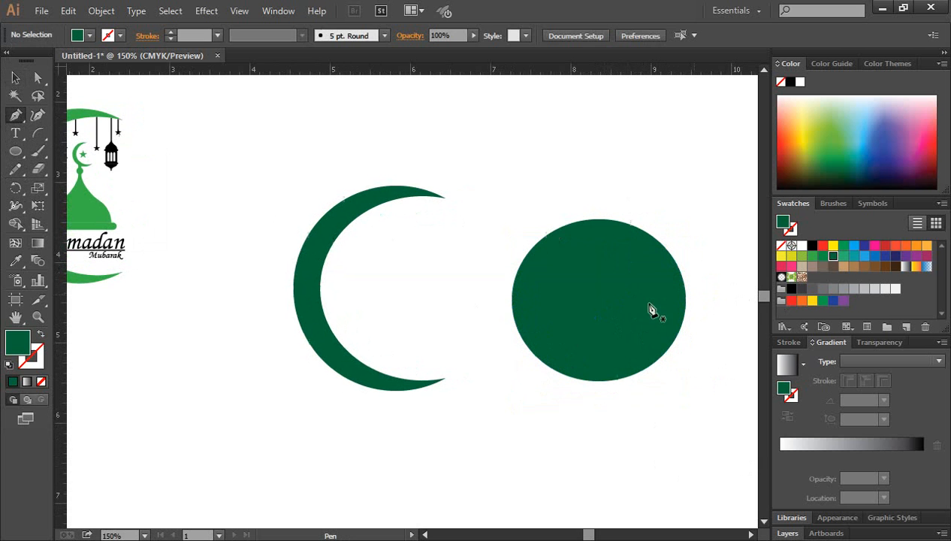
{"action": "scroll", "coordinate": [591, 283], "scroll_direction": "up", "scroll_amount": 2}
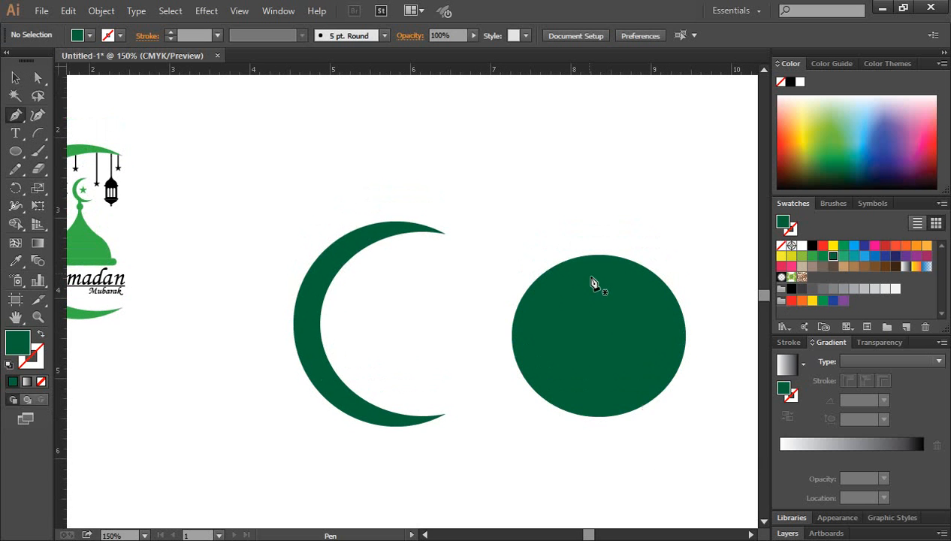
{"action": "left_click", "coordinate": [530, 285]}
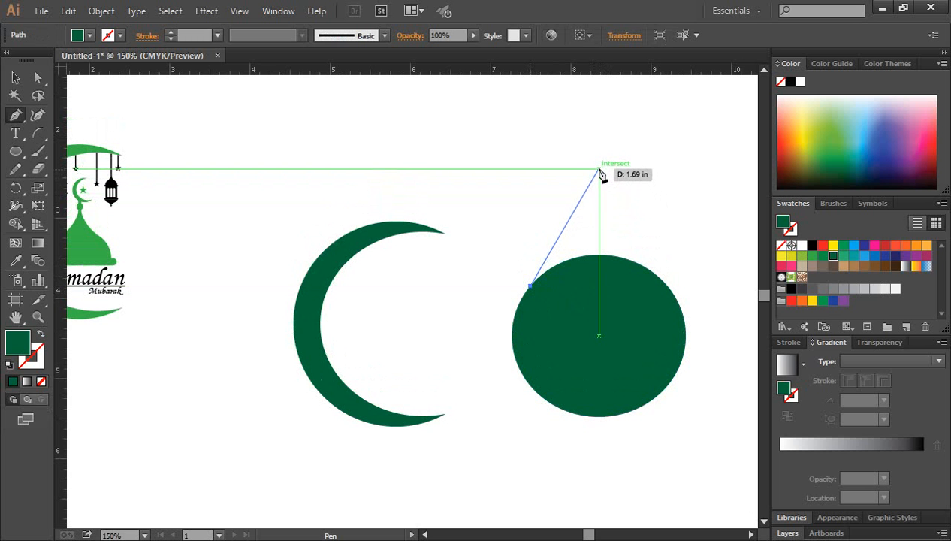
{"action": "left_click_drag", "start_coordinate": [599, 168], "coordinate": [599, 94]}
{"action": "left_click", "coordinate": [15, 78]}
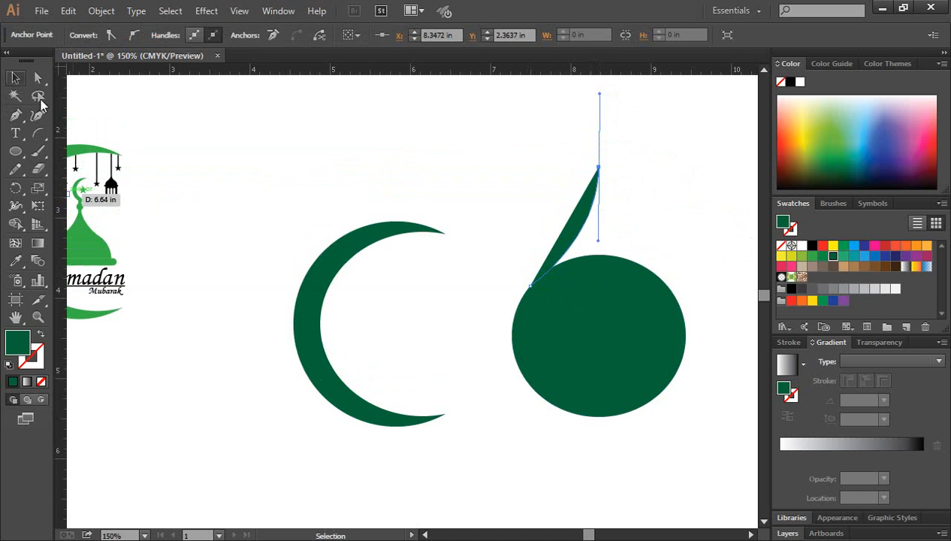
{"action": "left_click", "coordinate": [42, 334]}
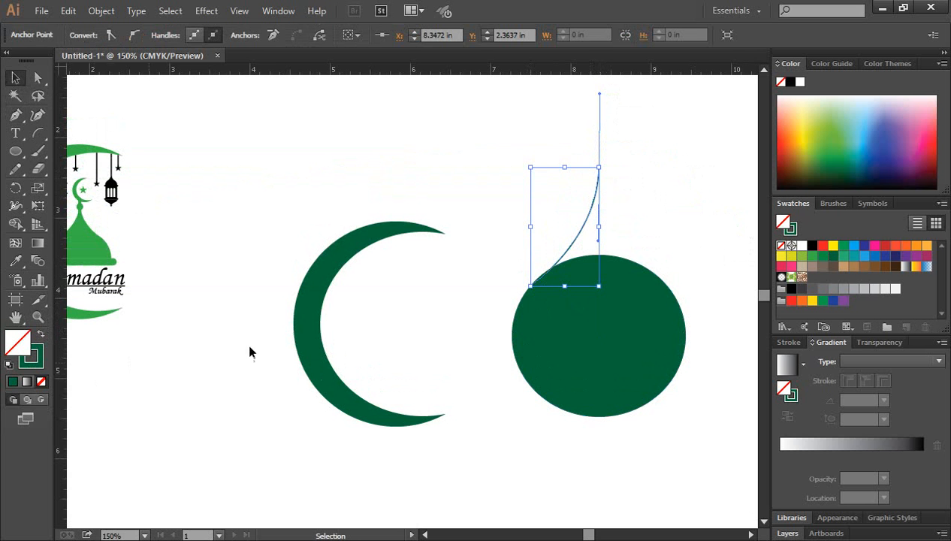
Step: Close the curve into a half dome tip with a horizontal line to the ellipse's center axis and a vertical line up to the tip
{"action": "left_click", "coordinate": [15, 117]}
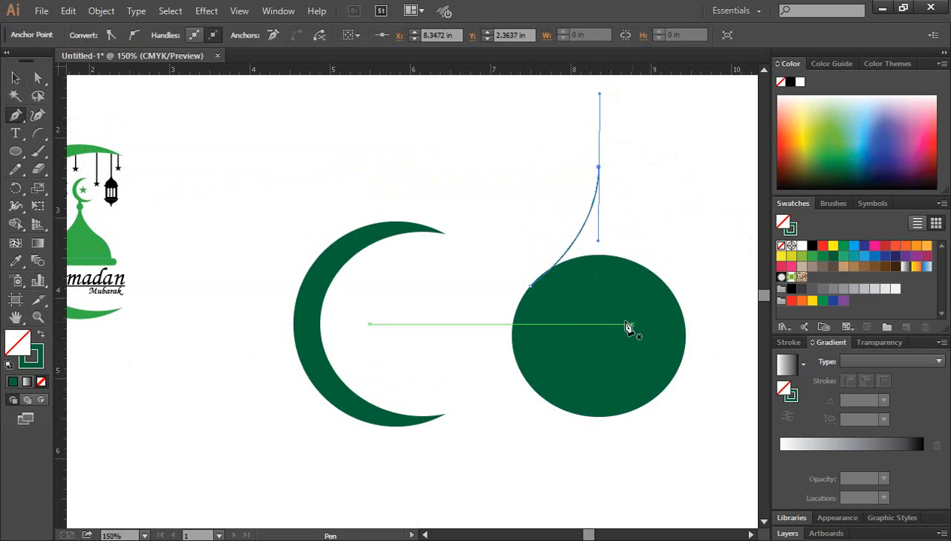
{"action": "left_click", "coordinate": [530, 287]}
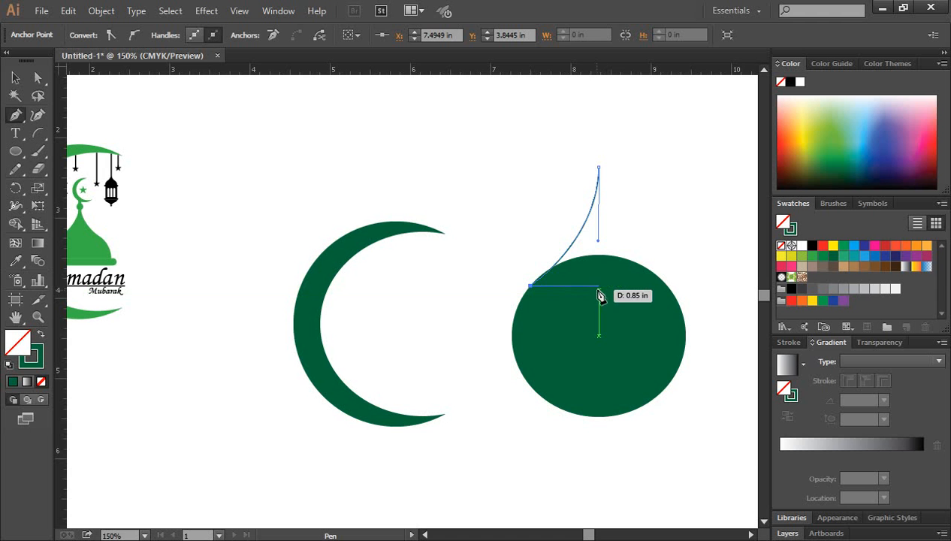
{"action": "left_click", "coordinate": [600, 286]}
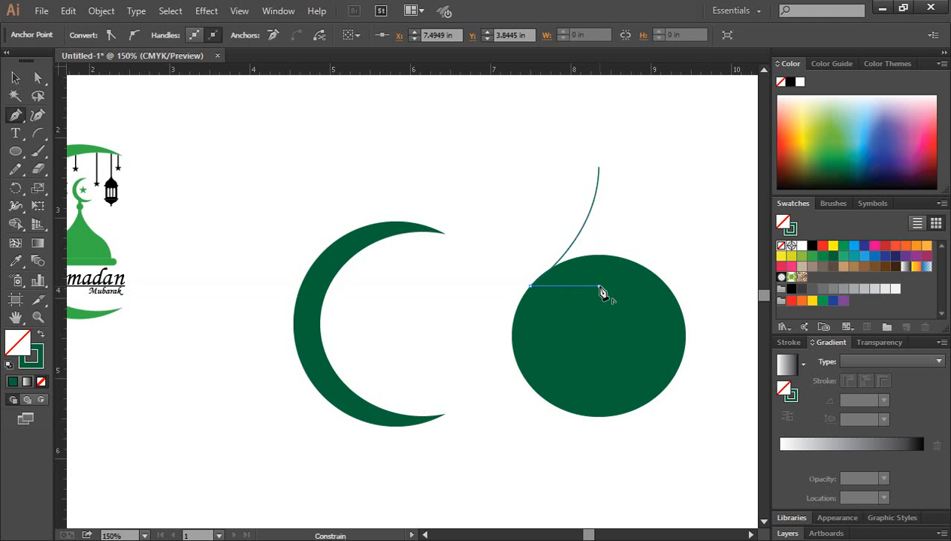
{"action": "left_click", "coordinate": [599, 166]}
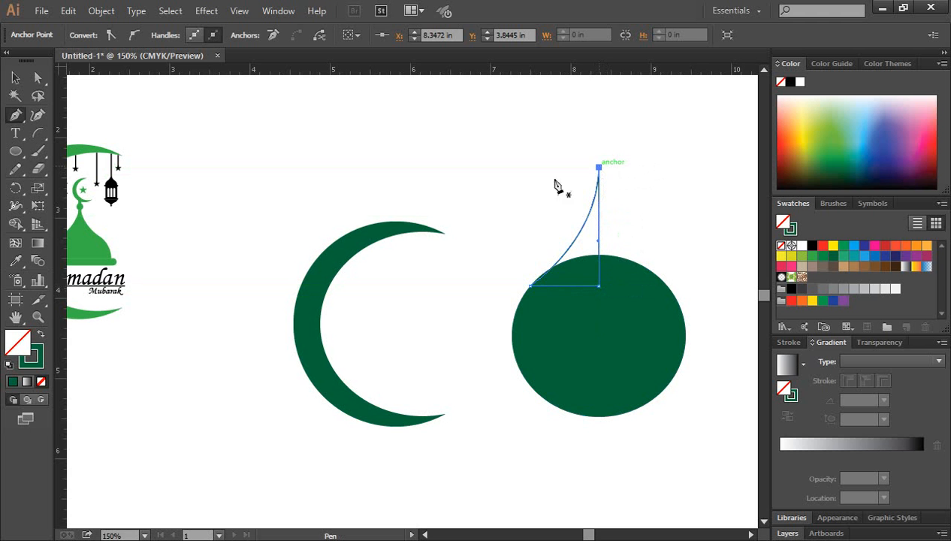
Step: Swap the half dome tip's fill and stroke to give it a dark green fill and no stroke
{"action": "left_click", "coordinate": [15, 78]}
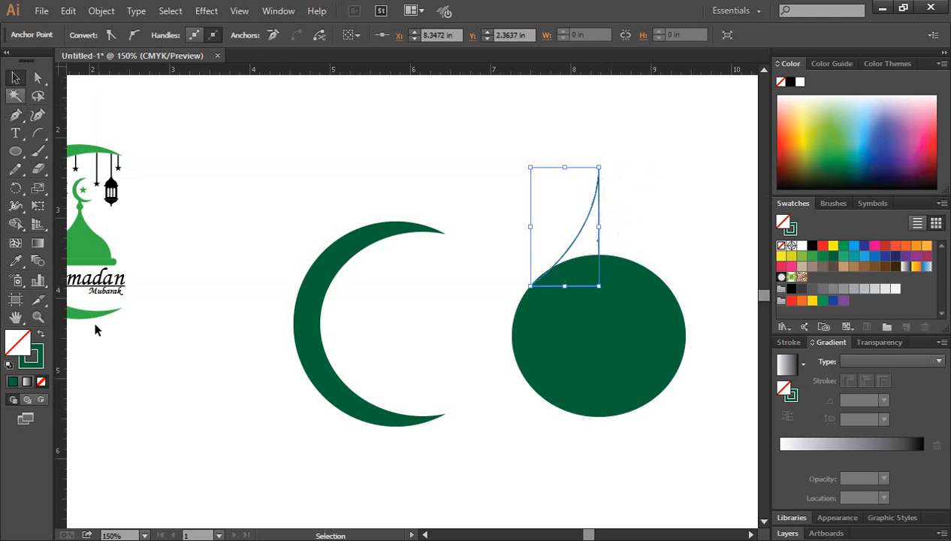
{"action": "left_click", "coordinate": [41, 333]}
{"action": "left_click", "coordinate": [619, 235]}
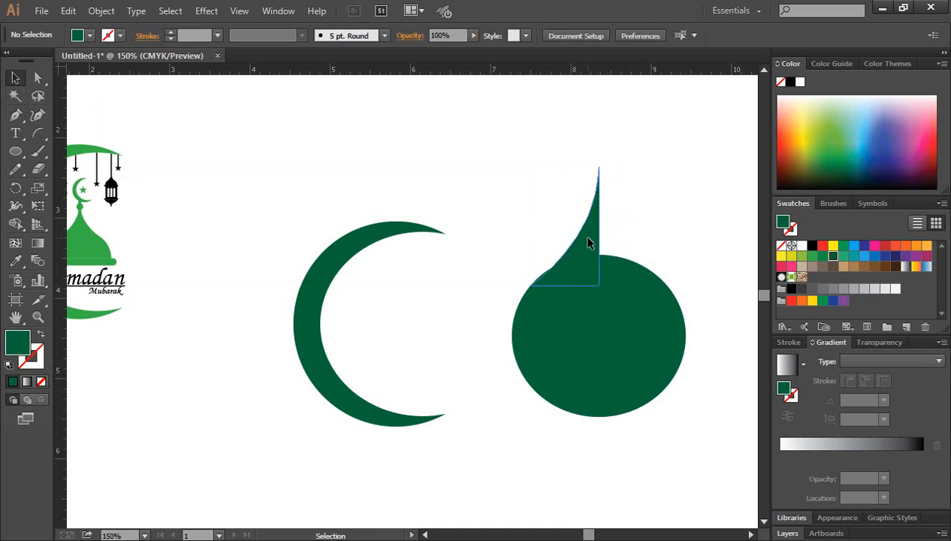
Step: Create a mirrored copy of the half dome tip with Reflect across the vertical axis
{"action": "left_click", "coordinate": [585, 238]}
{"action": "right_click", "coordinate": [584, 239]}
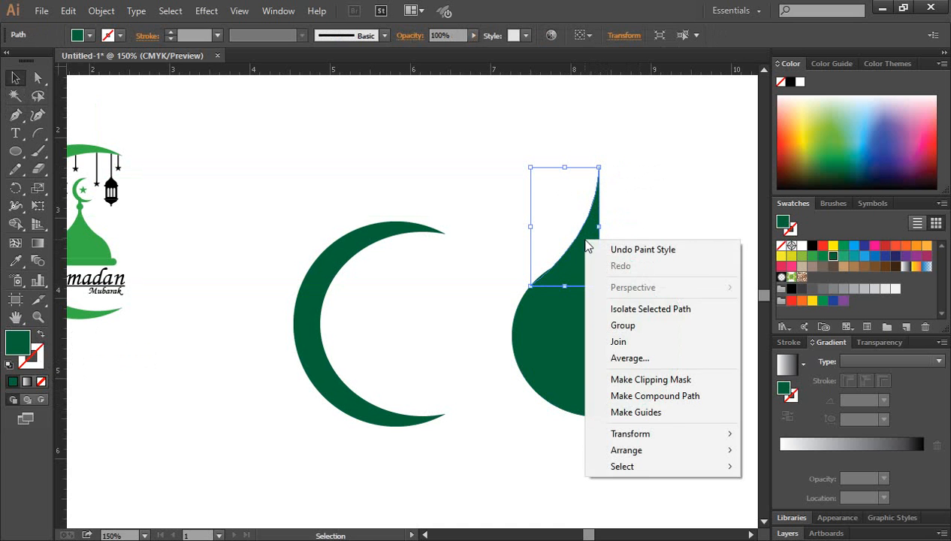
{"action": "mouse_move", "coordinate": [661, 440]}
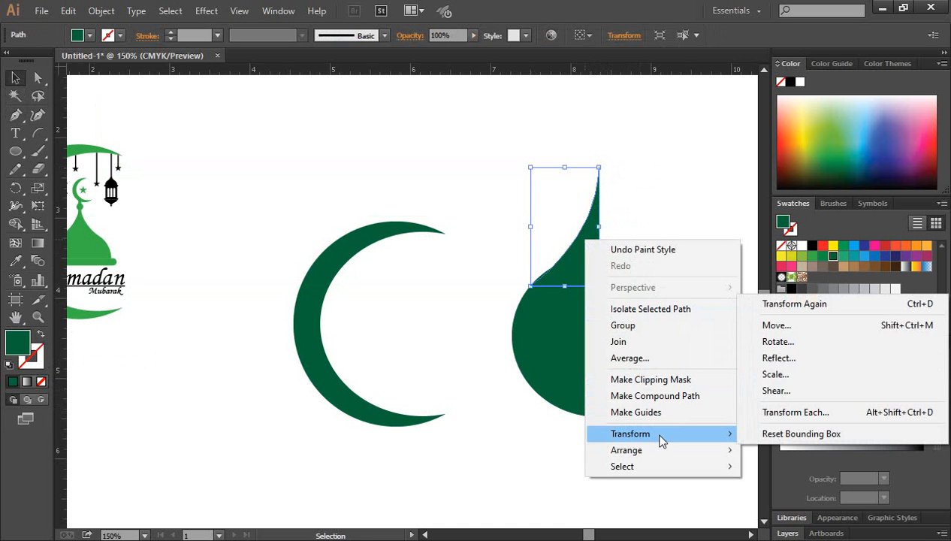
{"action": "left_click", "coordinate": [802, 357]}
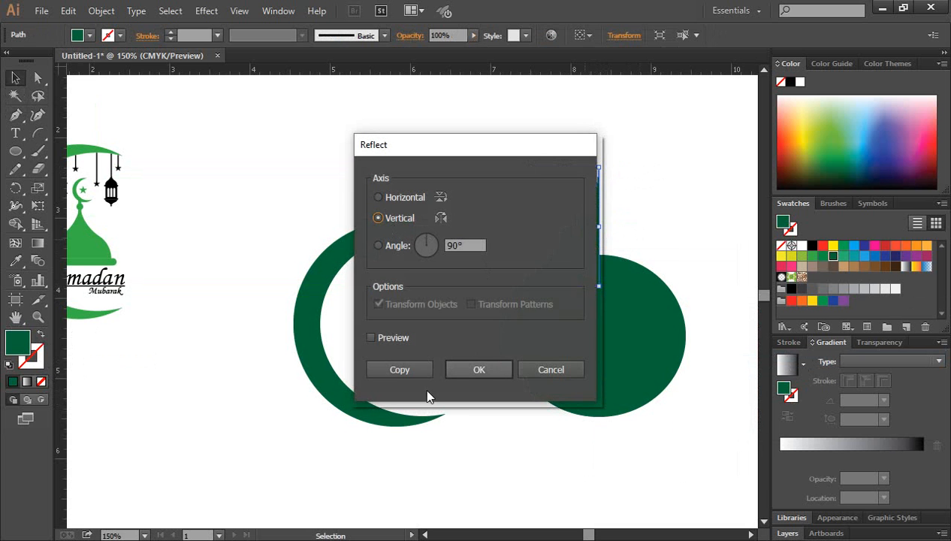
{"action": "left_click", "coordinate": [403, 367]}
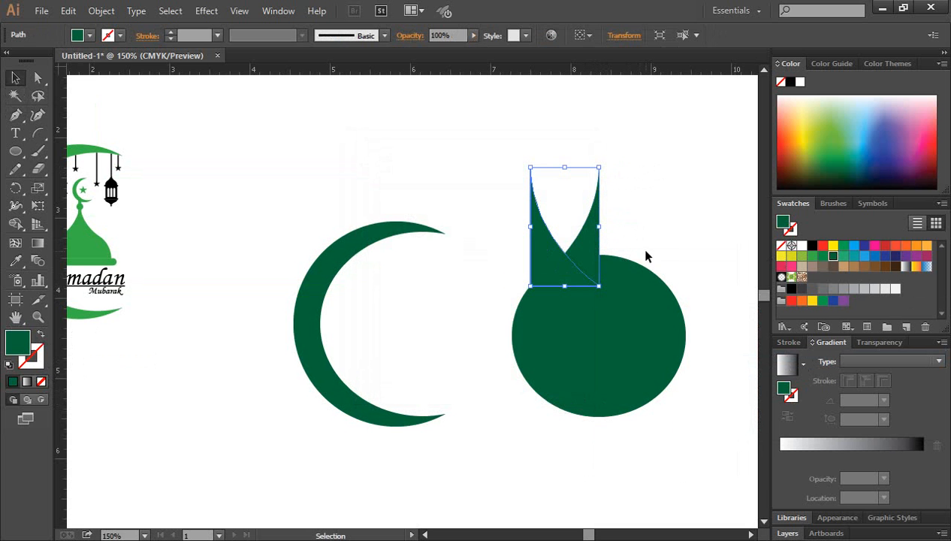
Step: Move the mirrored half to the right so the two halves meet along the ellipse's center axis
{"action": "left_click", "coordinate": [656, 223]}
{"action": "left_click", "coordinate": [538, 244]}
{"action": "left_click_drag", "start_coordinate": [543, 259], "coordinate": [616, 258]}
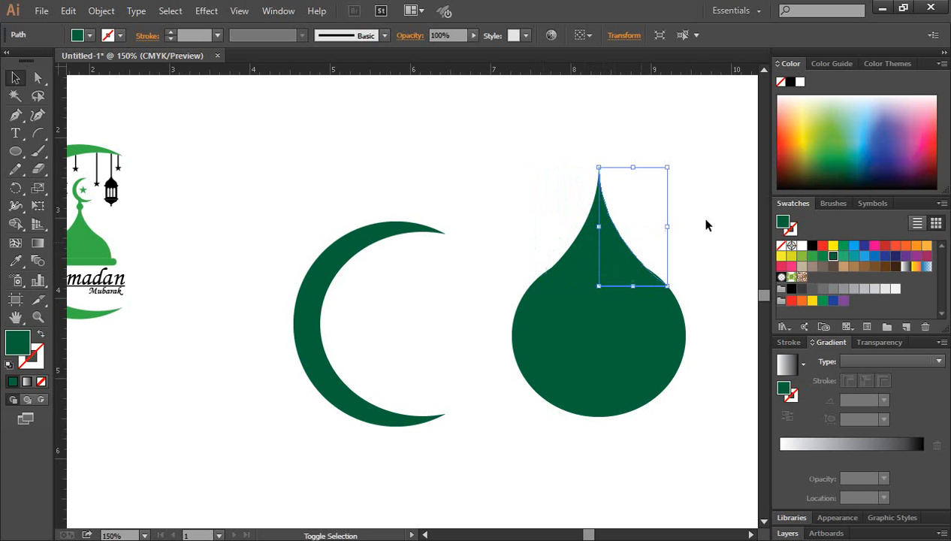
{"action": "left_click", "coordinate": [696, 214]}
Step: Enlarge both tip halves together slightly and proportionally, so their base corners extend past the ellipse
{"action": "key", "text": "ctrl+space"}
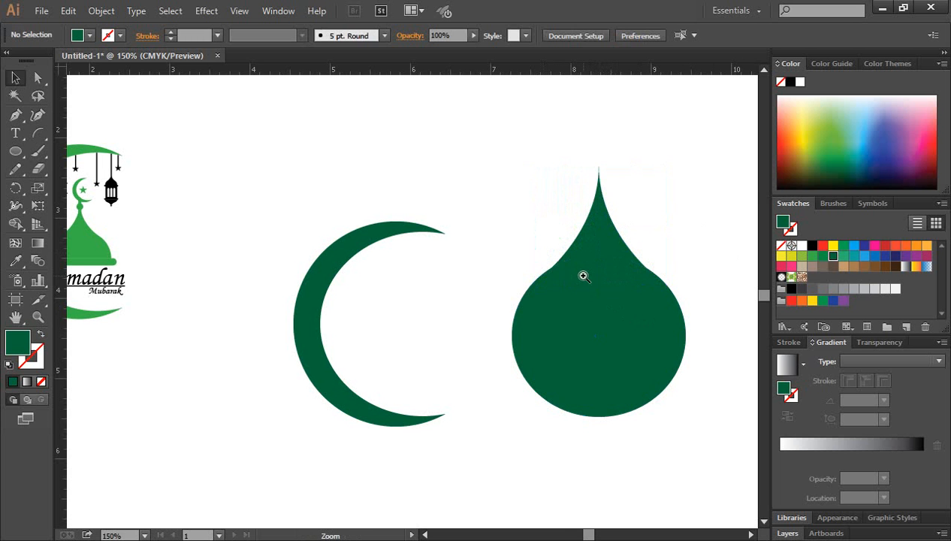
{"action": "left_click", "coordinate": [584, 273], "text": "ctrl"}
{"action": "left_click_drag", "start_coordinate": [598, 237], "coordinate": [609, 234]}
{"action": "left_click_drag", "start_coordinate": [372, 163], "coordinate": [541, 264]}
{"action": "scroll", "coordinate": [584, 270], "scroll_direction": "up", "scroll_amount": 2}
{"action": "left_click_drag", "start_coordinate": [444, 205], "coordinate": [442, 184]}
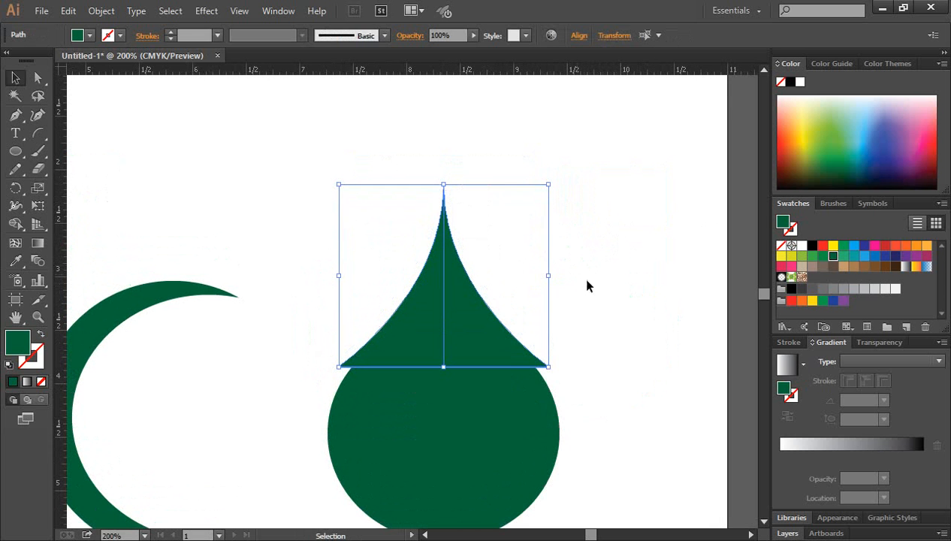
{"action": "left_click", "coordinate": [602, 295]}
Step: Nudge both tip halves down slightly so their curves blend into the ellipse's upper edge
{"action": "left_click_drag", "start_coordinate": [384, 178], "coordinate": [525, 239]}
{"action": "key", "text": "Down"}
{"action": "key", "text": "Down"}
{"action": "key", "text": "Down"}
{"action": "key", "text": "Down"}
{"action": "key", "text": "Down"}
{"action": "key", "text": "Down"}
{"action": "key", "text": "Down"}
{"action": "key", "text": "Down"}
{"action": "key", "text": "Down"}
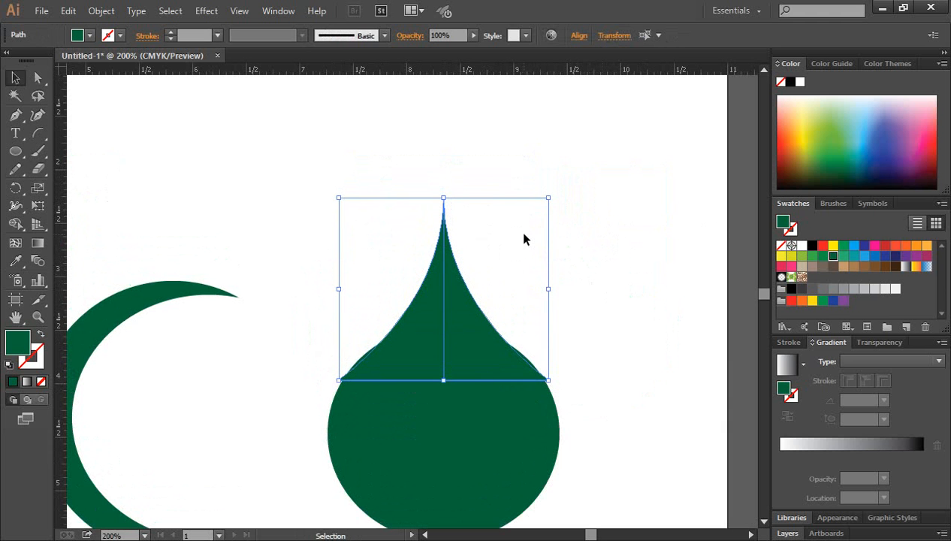
{"action": "key", "text": "Up"}
{"action": "key", "text": "Up"}
{"action": "key", "text": "Up"}
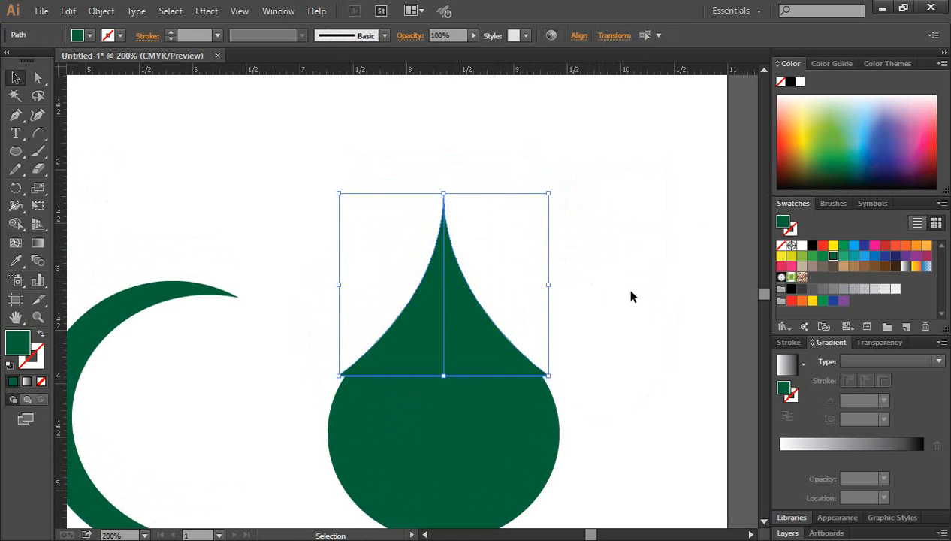
{"action": "left_click", "coordinate": [632, 297]}
{"action": "scroll", "coordinate": [371, 214], "scroll_direction": "down", "scroll_amount": 1}
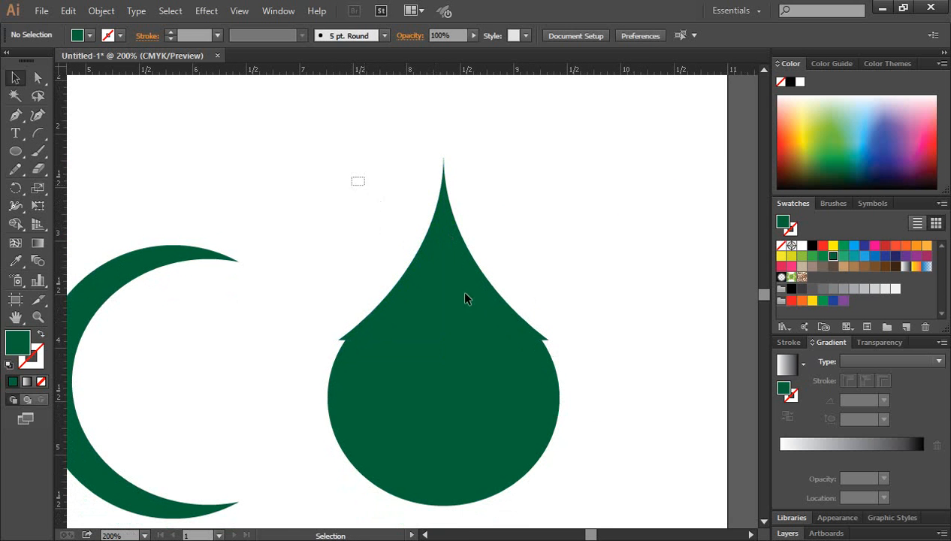
{"action": "left_click_drag", "start_coordinate": [465, 298], "coordinate": [629, 477]}
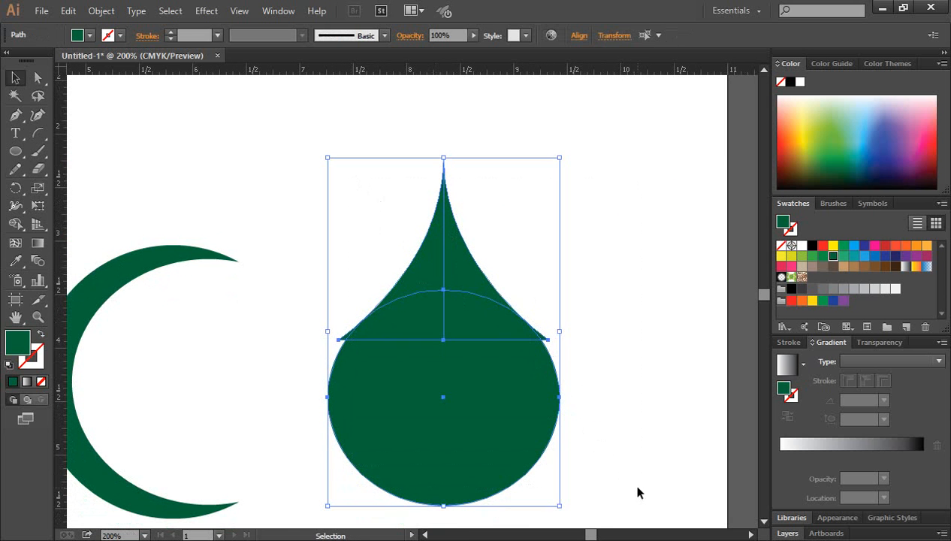
{"action": "left_click", "coordinate": [15, 223]}
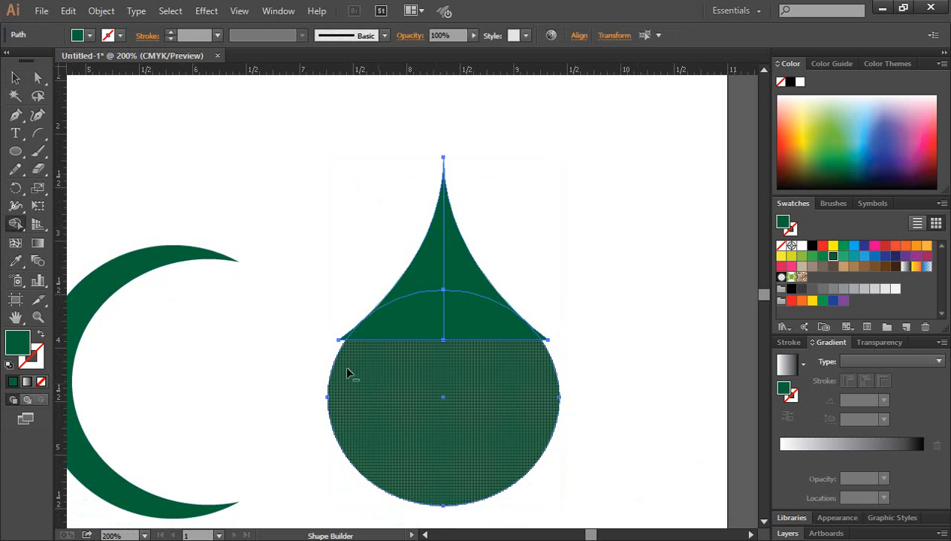
{"action": "key", "text": "alt"}
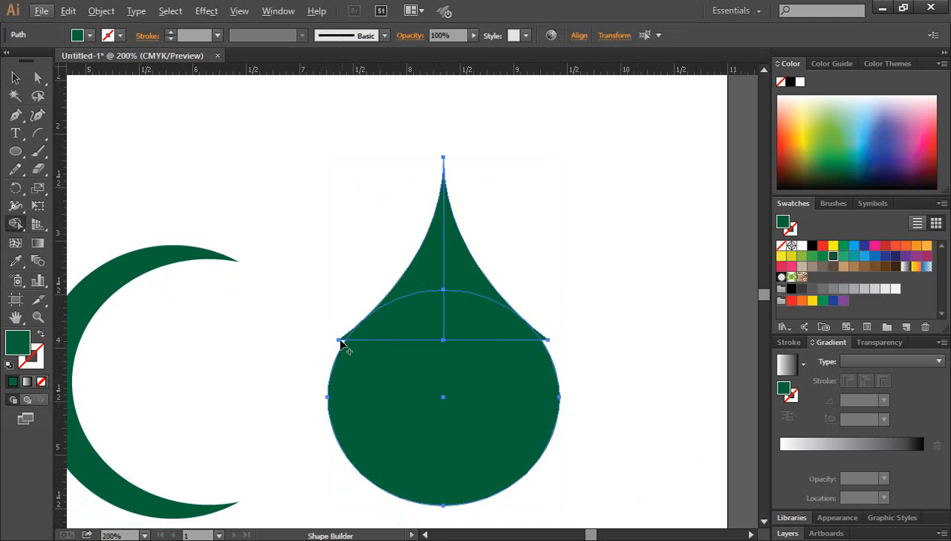
{"action": "left_click", "coordinate": [15, 77]}
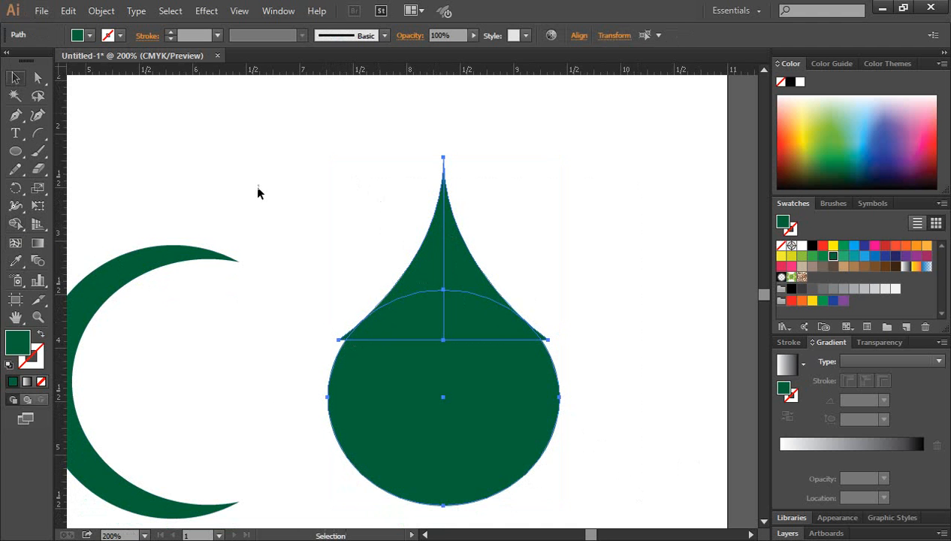
{"action": "left_click", "coordinate": [593, 263]}
Step: Nudge the ellipse up one increment beneath the dome tip
{"action": "left_click", "coordinate": [465, 434]}
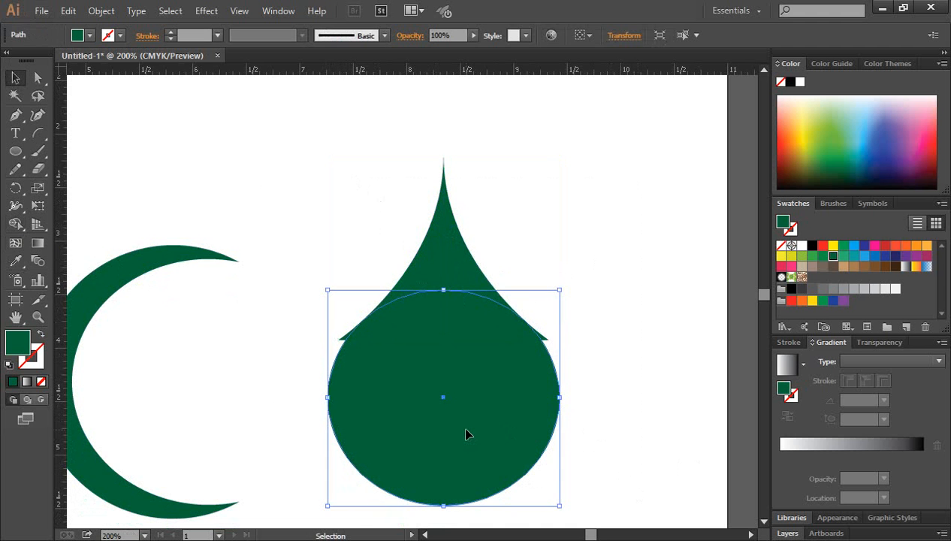
{"action": "key", "text": "Up"}
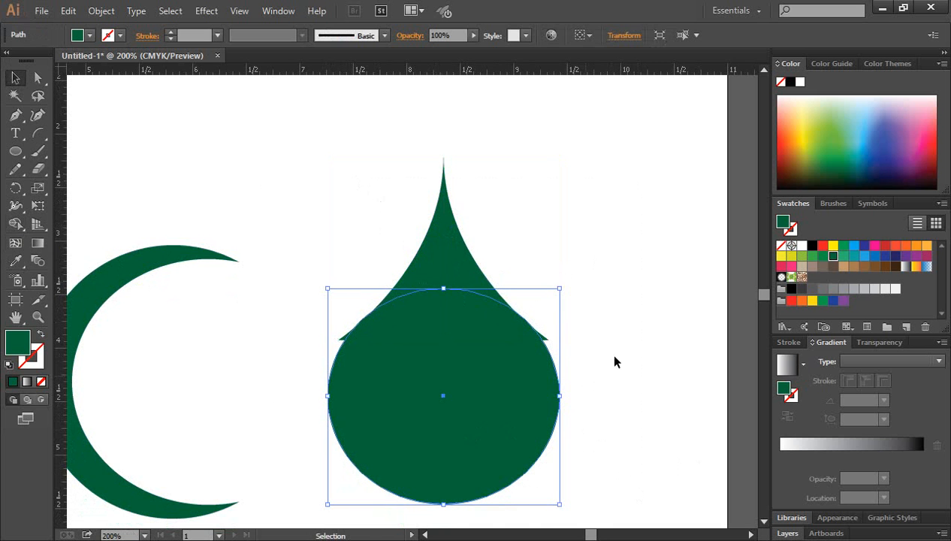
{"action": "left_click", "coordinate": [623, 302]}
Step: Remove the tip's two overhanging corners with Shape Builder and merge the tip halves and ellipse into one shape
{"action": "left_click_drag", "start_coordinate": [348, 201], "coordinate": [626, 515]}
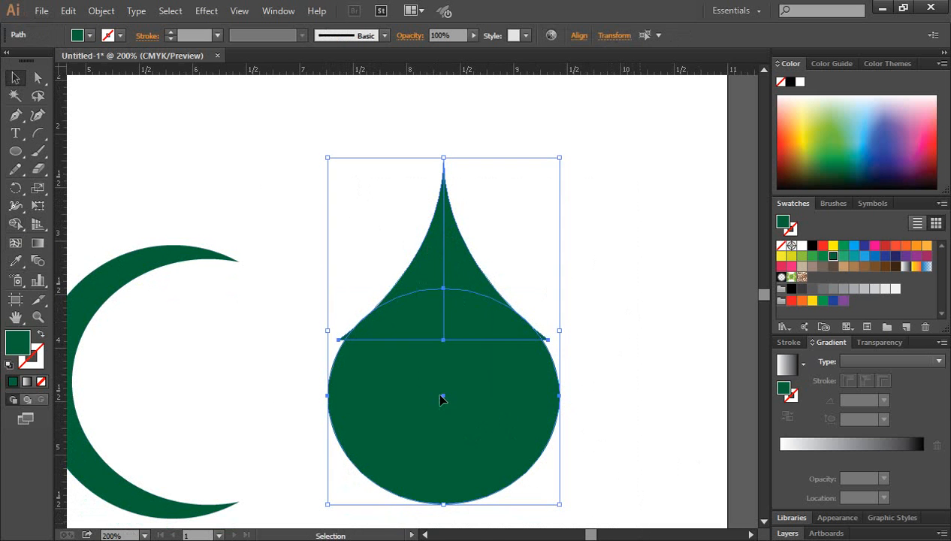
{"action": "left_click", "coordinate": [15, 224]}
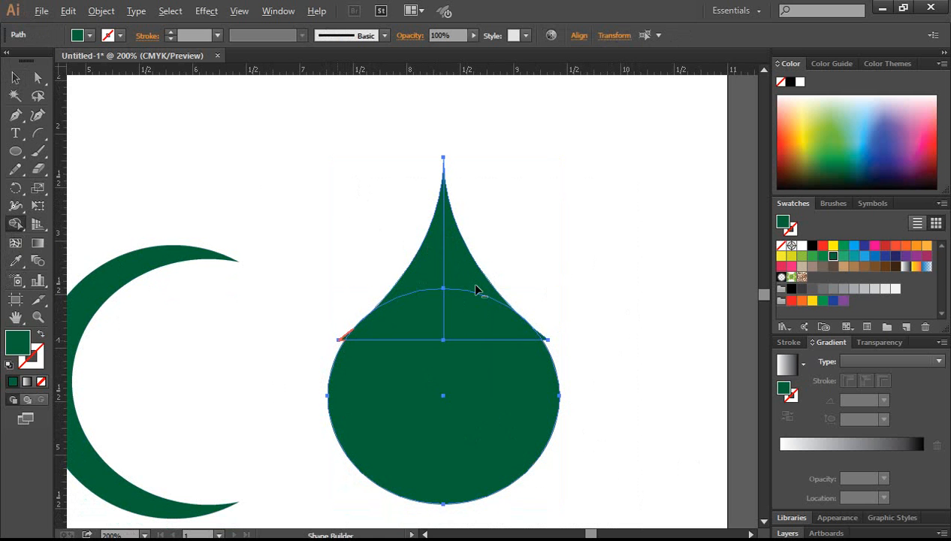
{"action": "left_click", "coordinate": [342, 338], "text": "alt"}
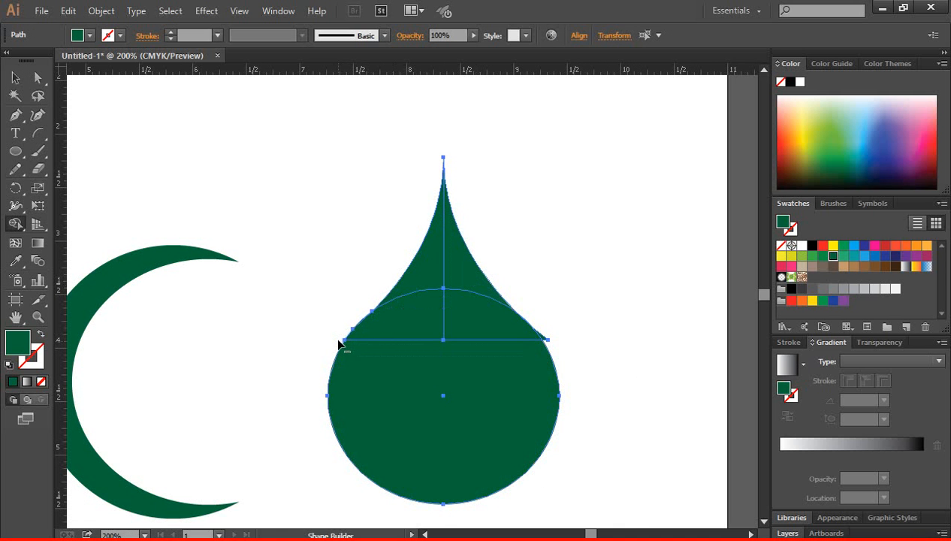
{"action": "left_click", "coordinate": [546, 344], "text": "alt"}
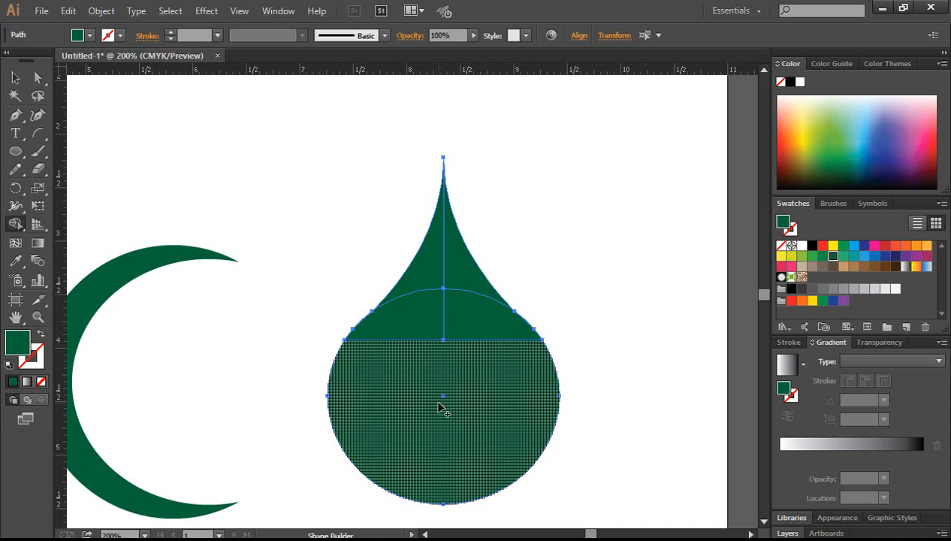
{"action": "mouse_move", "coordinate": [440, 406]}
{"action": "left_mouse_down"}
{"action": "mouse_move", "coordinate": [406, 322]}
{"action": "mouse_move", "coordinate": [433, 272]}
{"action": "mouse_move", "coordinate": [484, 329]}
{"action": "mouse_move", "coordinate": [465, 376]}
{"action": "mouse_move", "coordinate": [496, 365]}
{"action": "left_mouse_up"}
{"action": "left_click", "coordinate": [15, 77]}
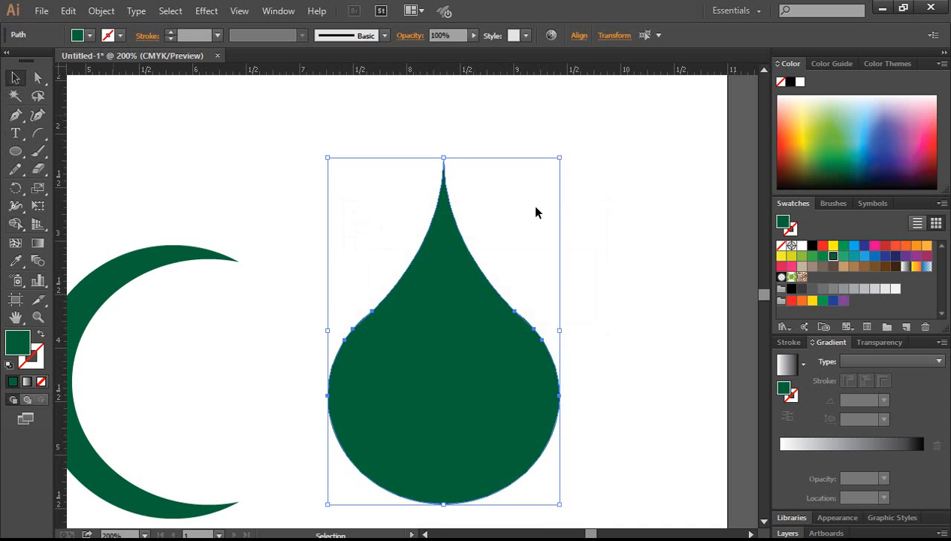
{"action": "left_click", "coordinate": [623, 248]}
Step: Move the merged dome shape up and to the right, away from the leftover sliver
{"action": "key", "text": "ctrl+minus"}
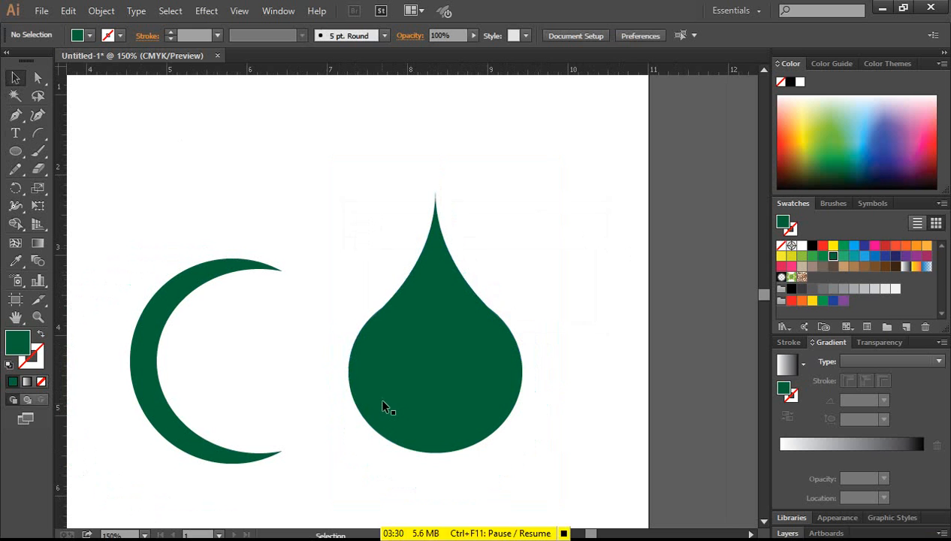
{"action": "left_click_drag", "start_coordinate": [421, 403], "coordinate": [478, 338]}
{"action": "left_click", "coordinate": [582, 311]}
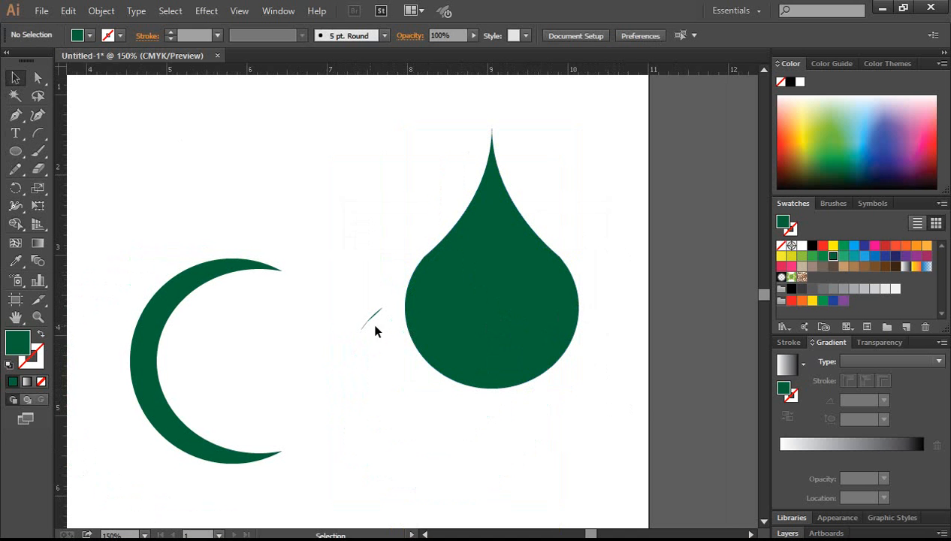
Step: Draw a horizontal line about 2.4 in long across the widest part of the dome shape
{"action": "left_click", "coordinate": [38, 133]}
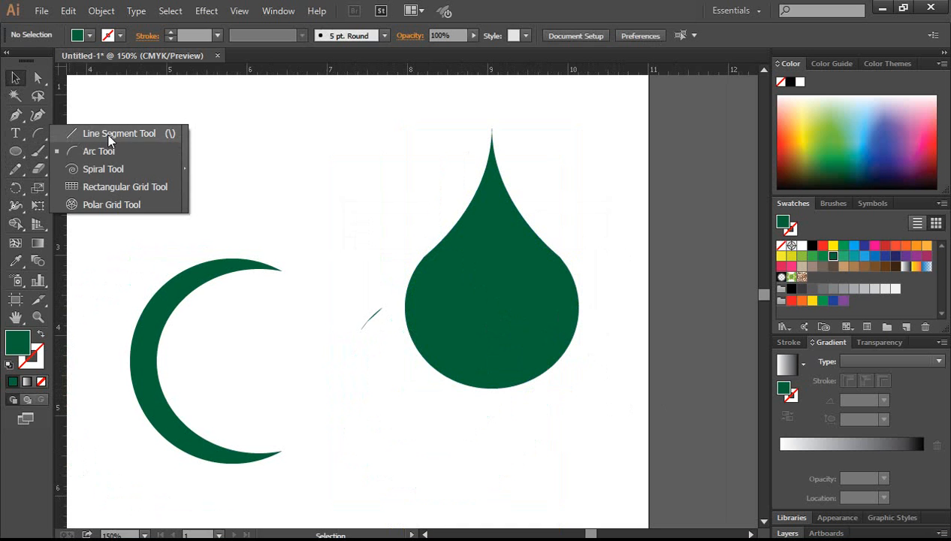
{"action": "left_click", "coordinate": [111, 135]}
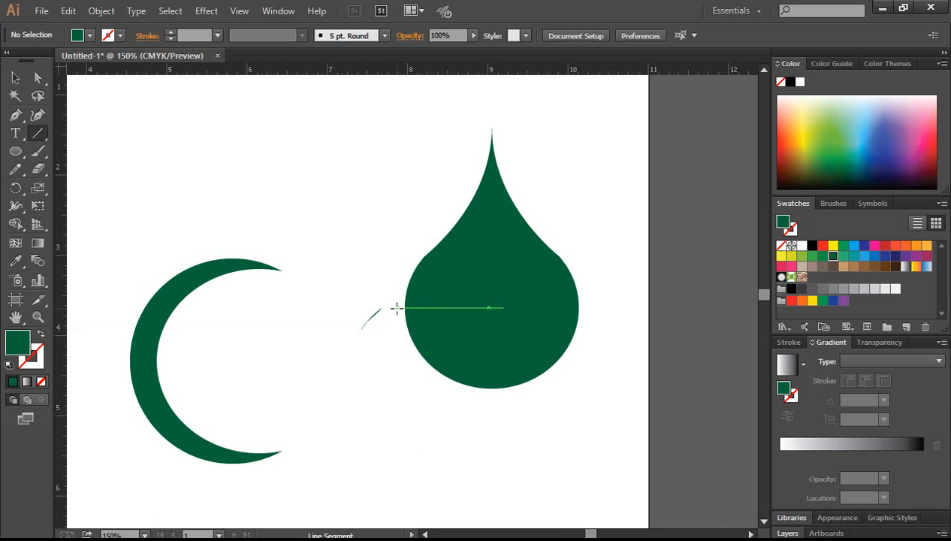
{"action": "left_click_drag", "start_coordinate": [396, 308], "coordinate": [591, 307]}
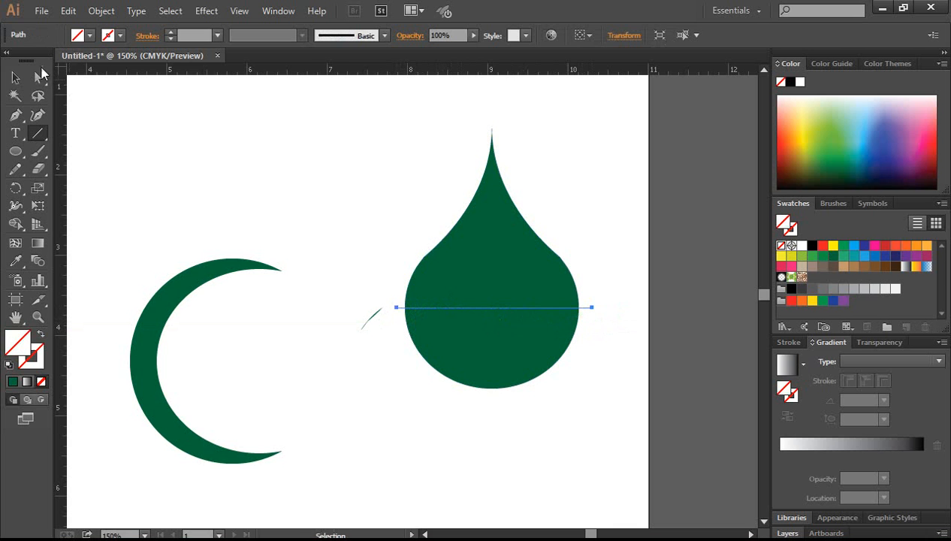
Step: Cut away the part of the dome shape below the horizontal line with Shape Builder
{"action": "left_click", "coordinate": [15, 78]}
{"action": "left_click_drag", "start_coordinate": [557, 436], "coordinate": [434, 236]}
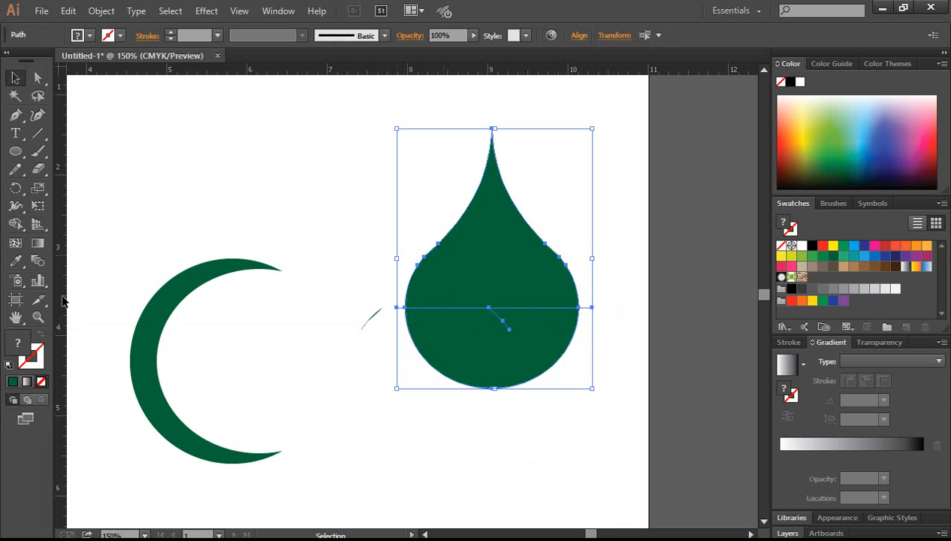
{"action": "left_click", "coordinate": [15, 223]}
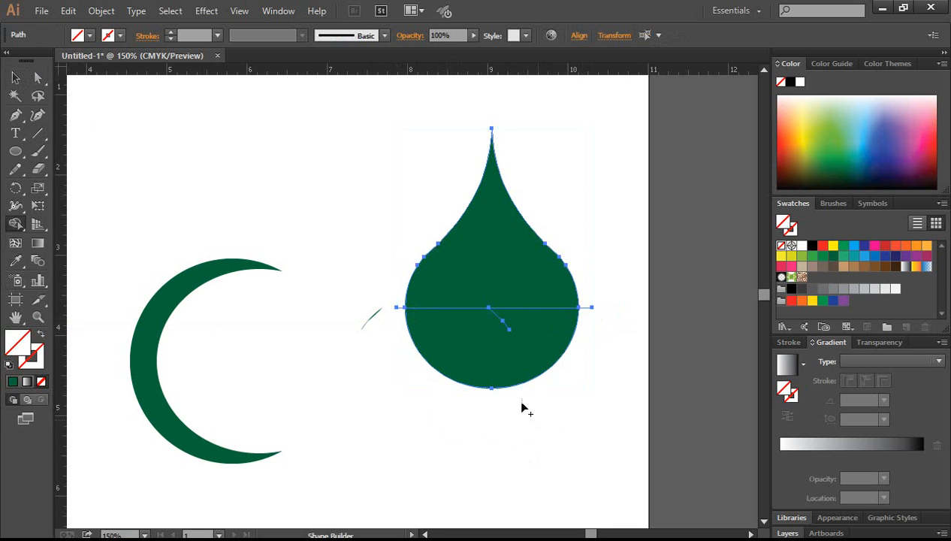
{"action": "left_click", "coordinate": [507, 357], "text": "alt"}
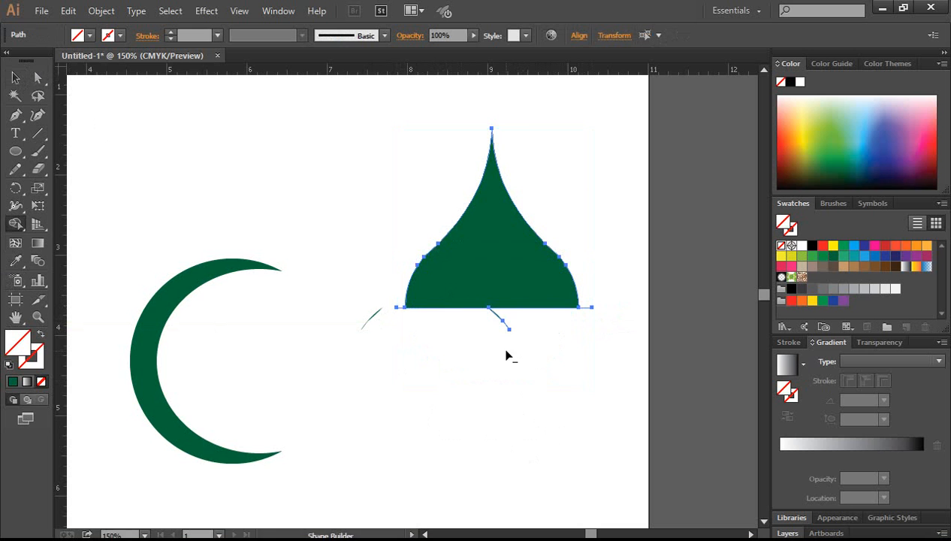
{"action": "left_click", "coordinate": [15, 77]}
{"action": "left_click", "coordinate": [542, 358]}
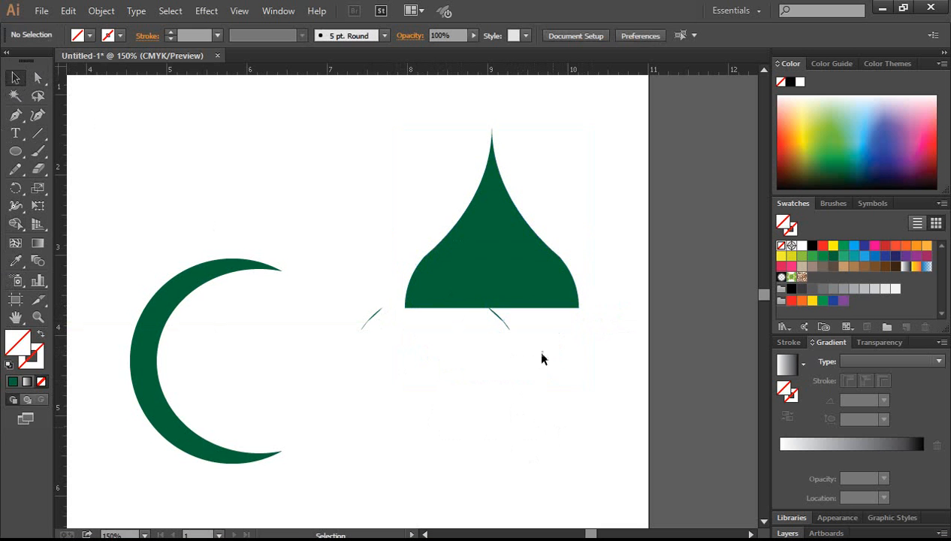
Step: Move the dome up clear of the leftover slivers and delete both slivers
{"action": "left_click_drag", "start_coordinate": [503, 259], "coordinate": [503, 213]}
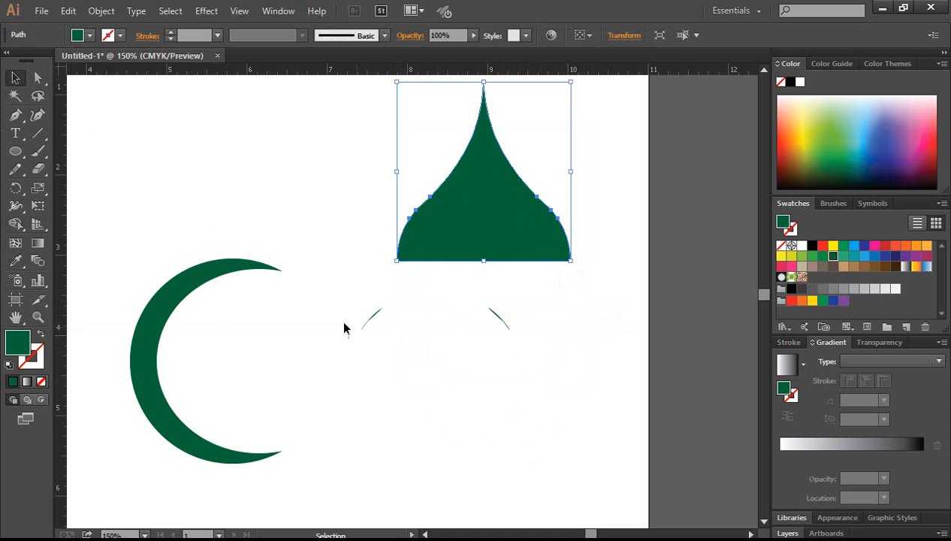
{"action": "left_click_drag", "start_coordinate": [344, 304], "coordinate": [497, 335]}
{"action": "key", "text": "Delete"}
Step: Move the dome back down and shorten it slightly from its tip, keeping its base and width
{"action": "scroll", "coordinate": [568, 352], "scroll_direction": "up", "scroll_amount": 1}
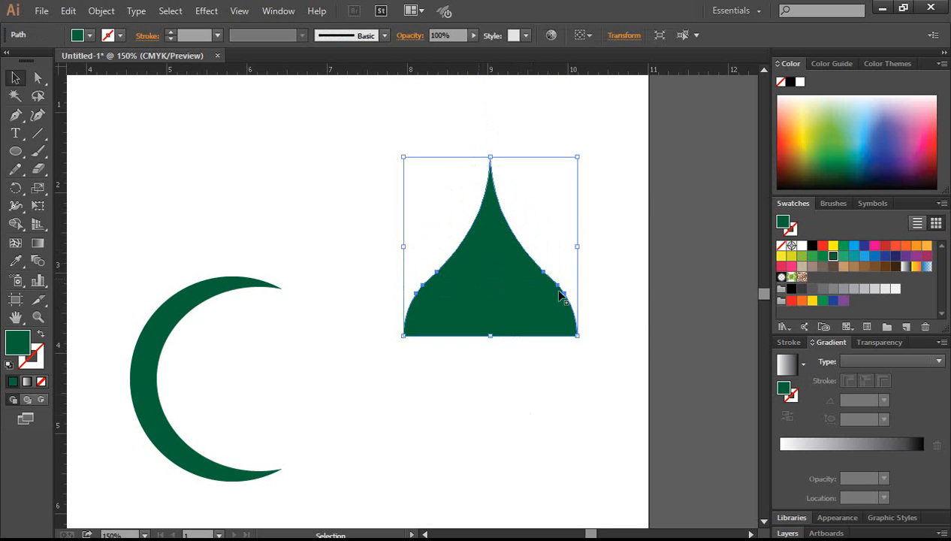
{"action": "left_click_drag", "start_coordinate": [491, 159], "coordinate": [490, 175]}
{"action": "left_click", "coordinate": [500, 154]}
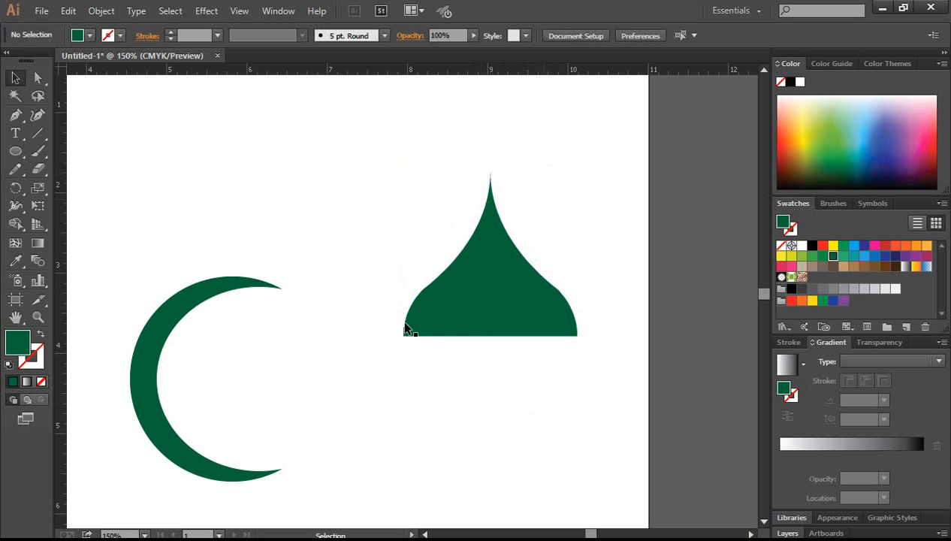
Step: Draw a thin horizontal rectangle along the dome's base and widen it evenly on both sides to about 2.4 in
{"action": "left_click", "coordinate": [15, 151]}
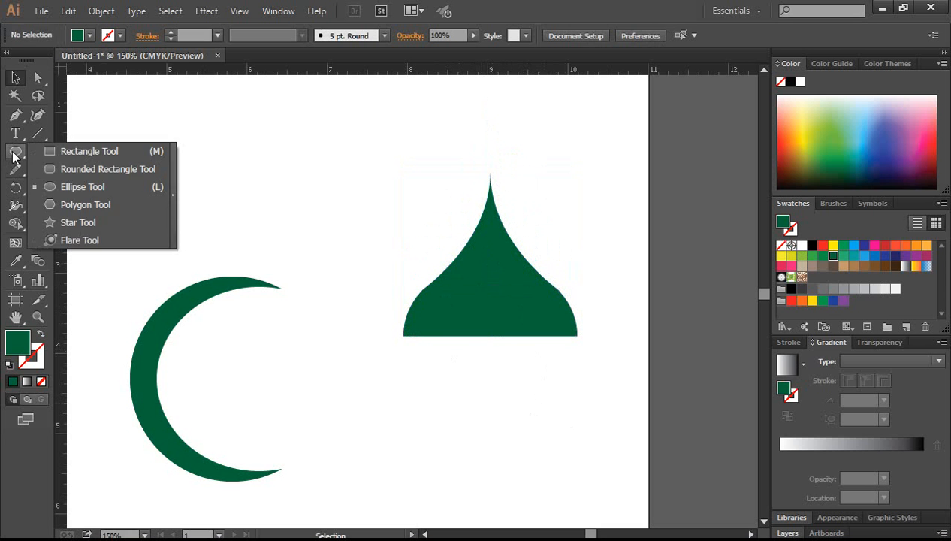
{"action": "left_click", "coordinate": [66, 151]}
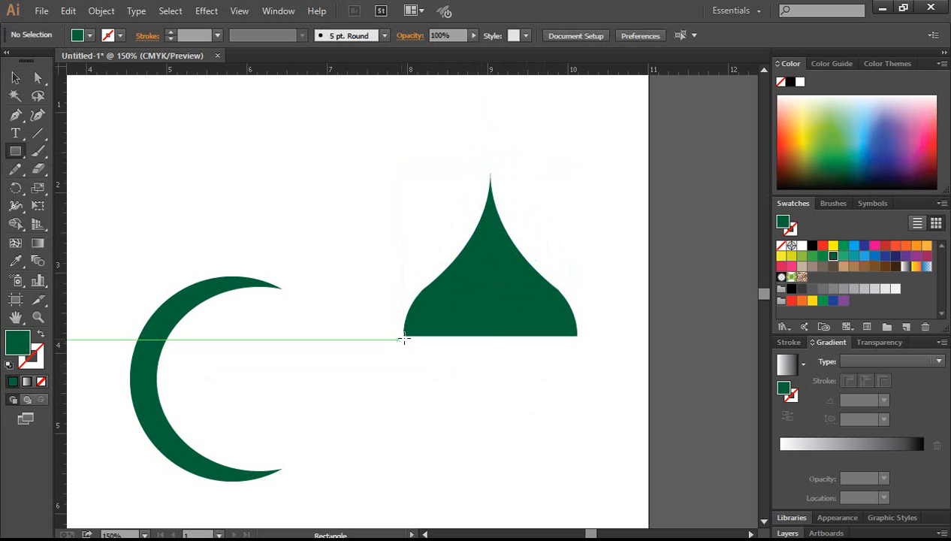
{"action": "mouse_move", "coordinate": [403, 336]}
{"action": "left_mouse_down"}
{"action": "mouse_move", "coordinate": [418, 349]}
{"action": "mouse_move", "coordinate": [577, 357]}
{"action": "left_mouse_up"}
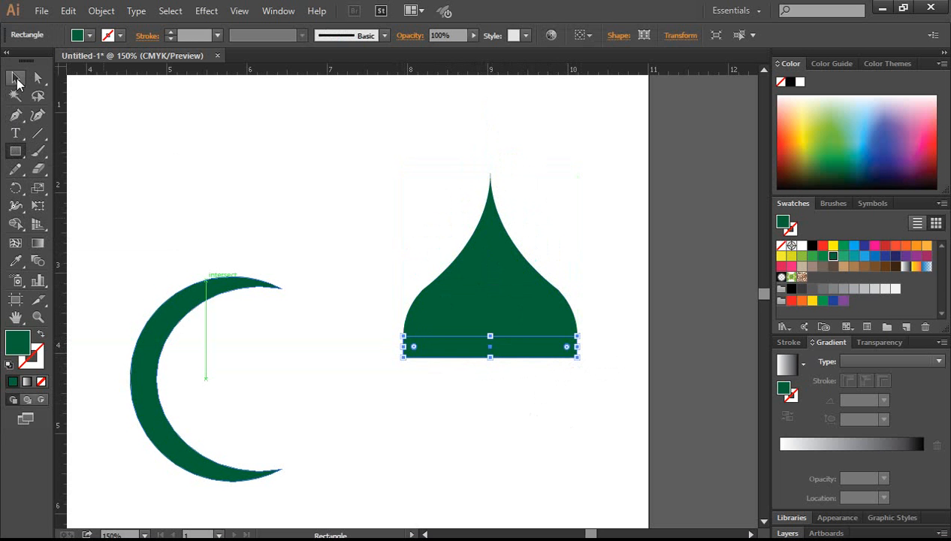
{"action": "left_click", "coordinate": [17, 79]}
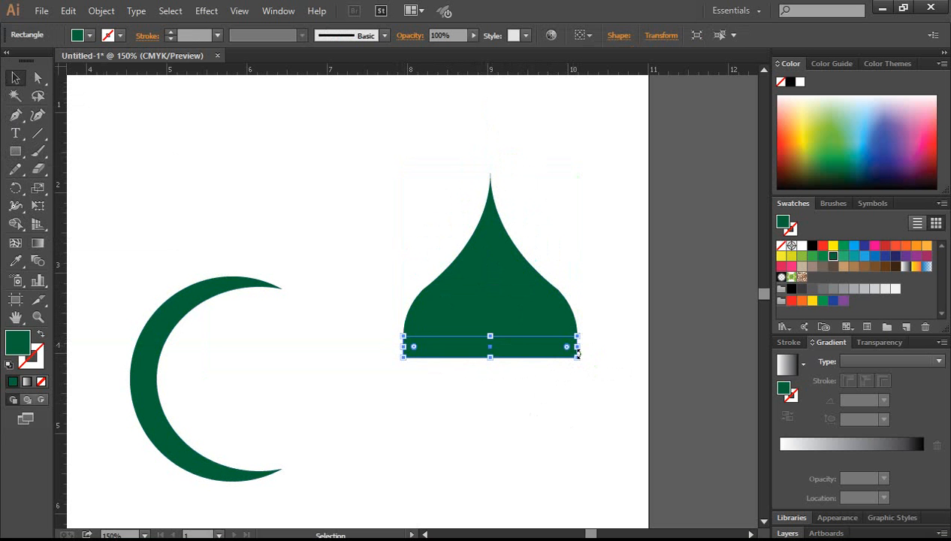
{"action": "left_click_drag", "start_coordinate": [579, 351], "coordinate": [590, 348]}
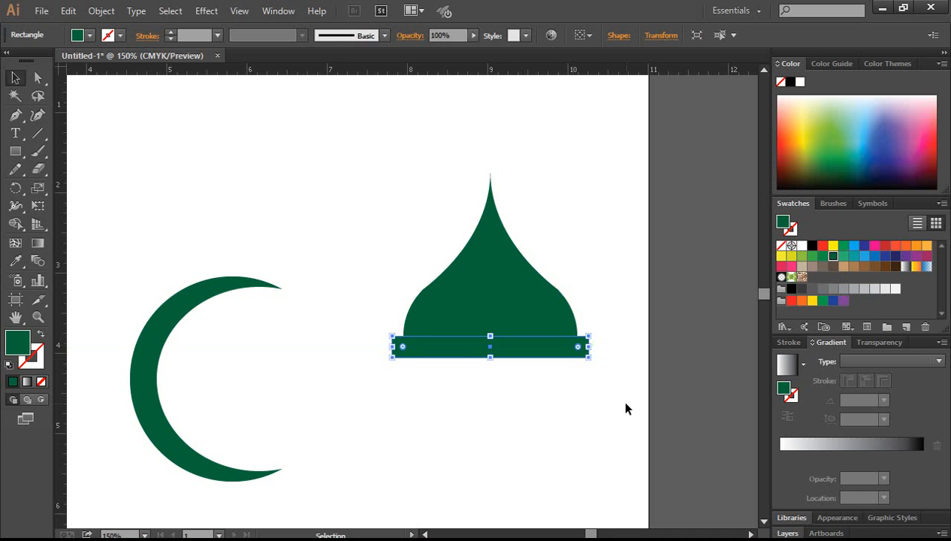
Step: Round all corners of the base rectangle to 0.13 in so both ends become semicircular
{"action": "left_click", "coordinate": [38, 79]}
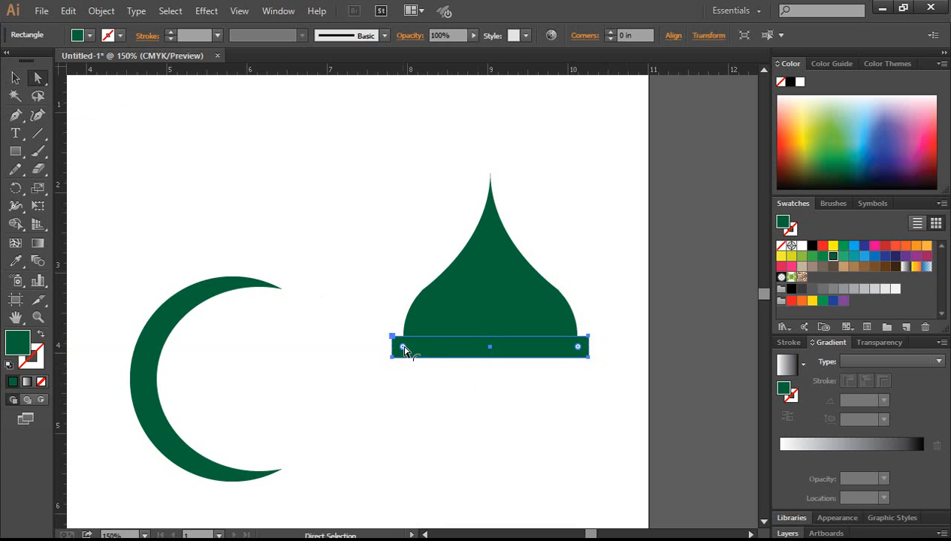
{"action": "left_click_drag", "start_coordinate": [404, 350], "coordinate": [443, 365]}
{"action": "left_click", "coordinate": [556, 457]}
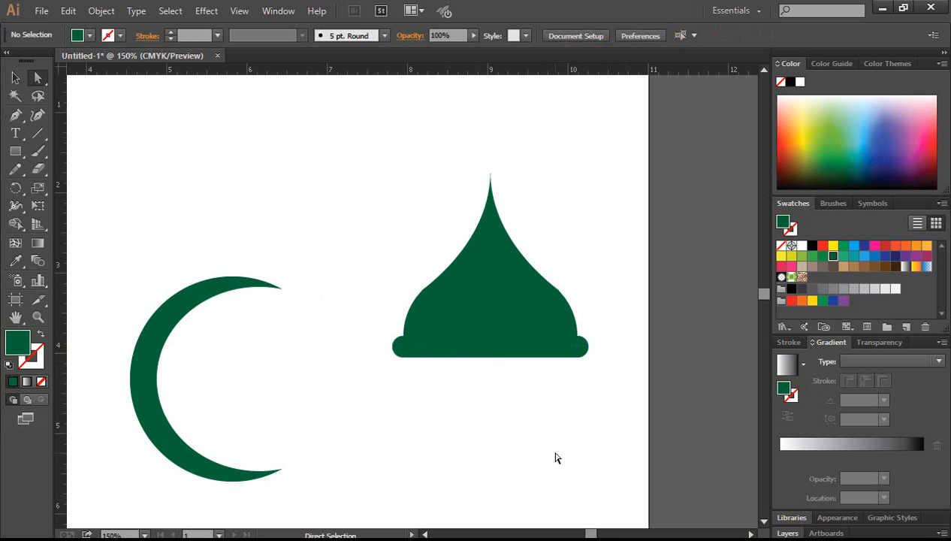
{"action": "left_click", "coordinate": [549, 350]}
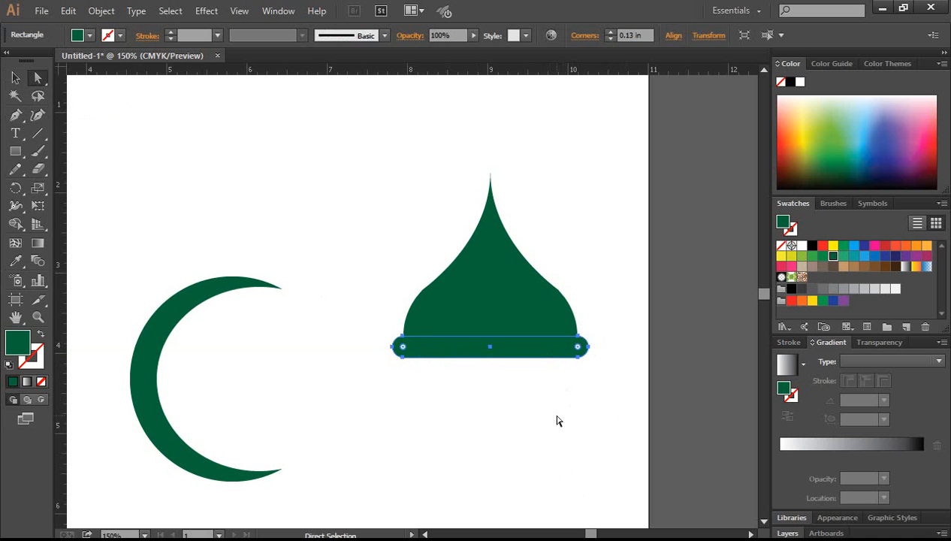
{"action": "left_click", "coordinate": [598, 403]}
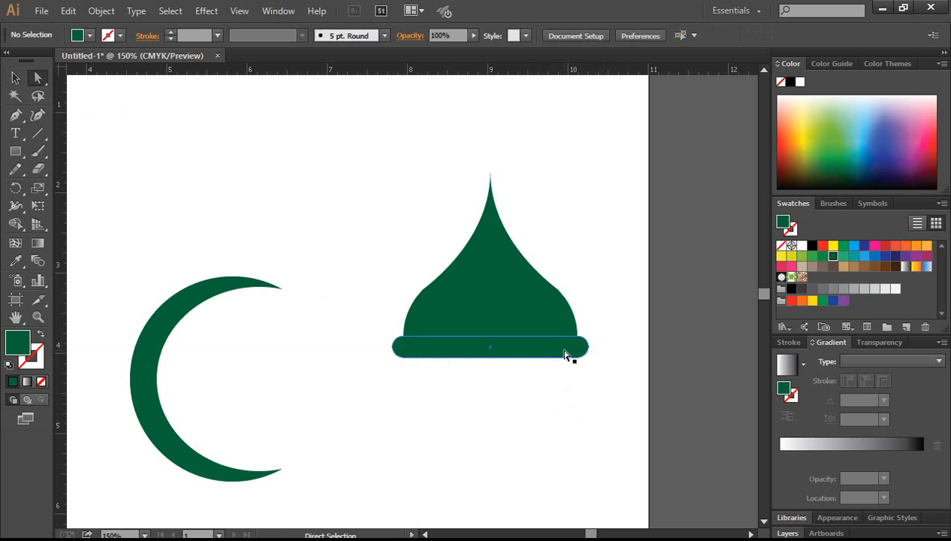
{"action": "left_click", "coordinate": [569, 355]}
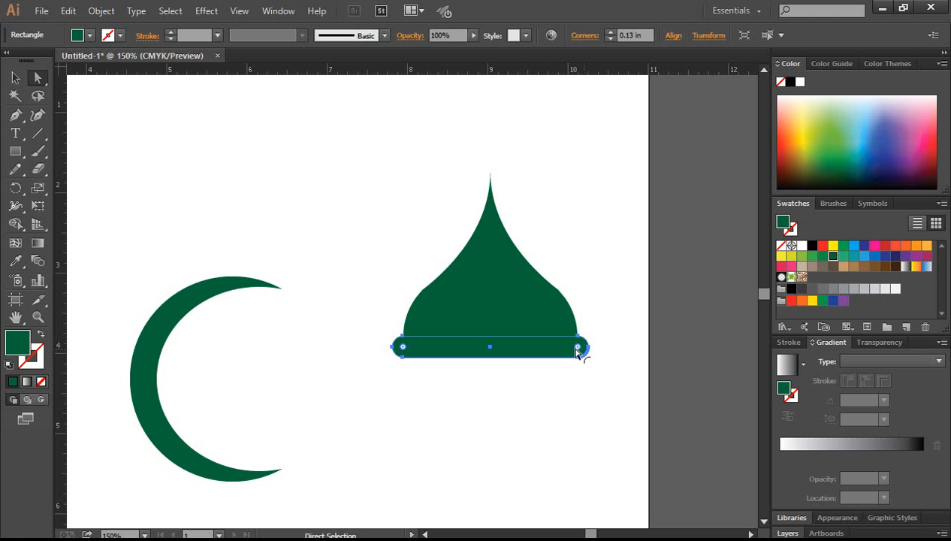
{"action": "left_click", "coordinate": [507, 440]}
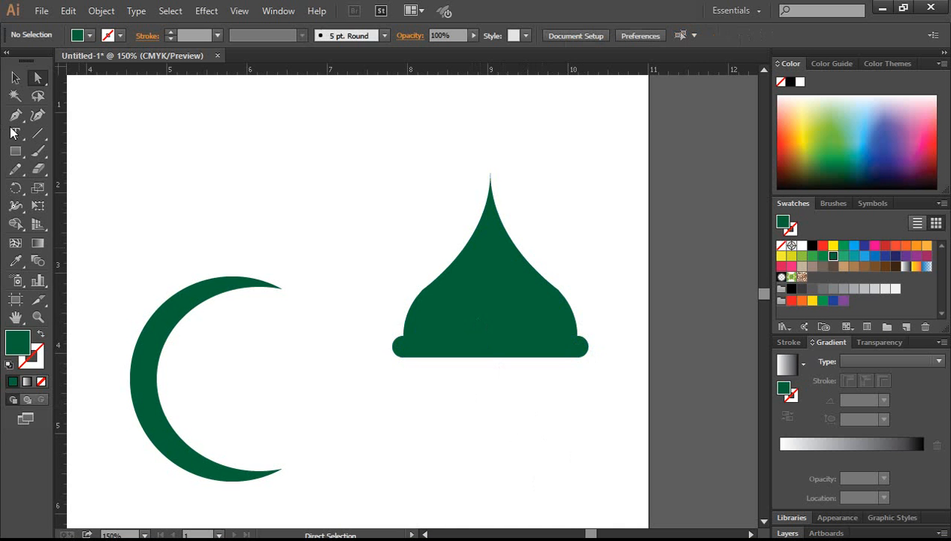
Step: Scale the dome and its rounded base down together and place them inside the crescent moon
{"action": "left_click", "coordinate": [15, 77]}
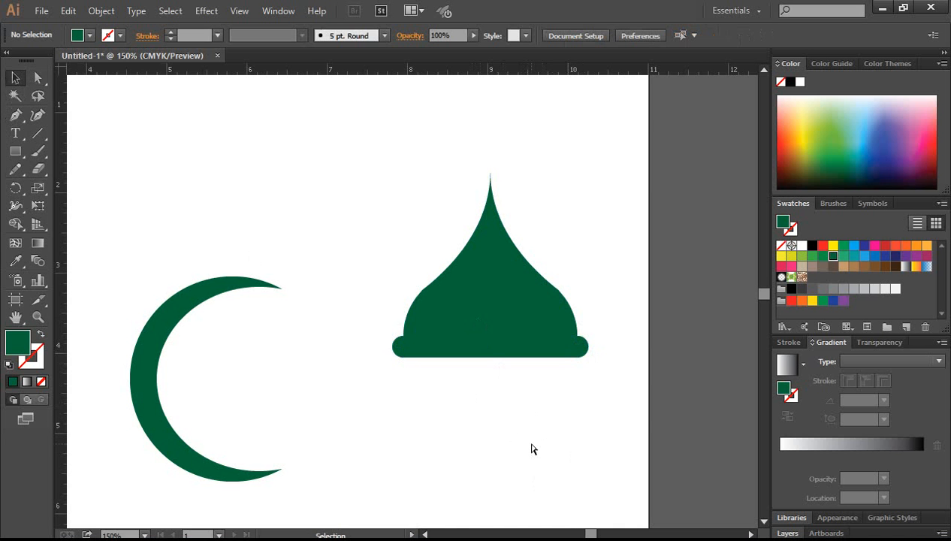
{"action": "key", "text": "ctrl+minus"}
{"action": "key", "text": "ctrl+minus"}
{"action": "left_click_drag", "start_coordinate": [405, 251], "coordinate": [514, 378]}
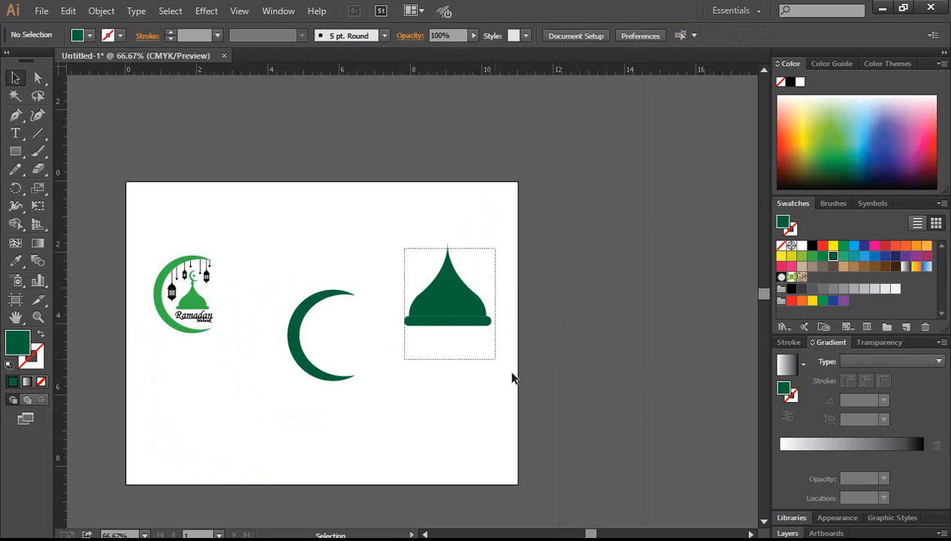
{"action": "left_click_drag", "start_coordinate": [491, 323], "coordinate": [340, 343]}
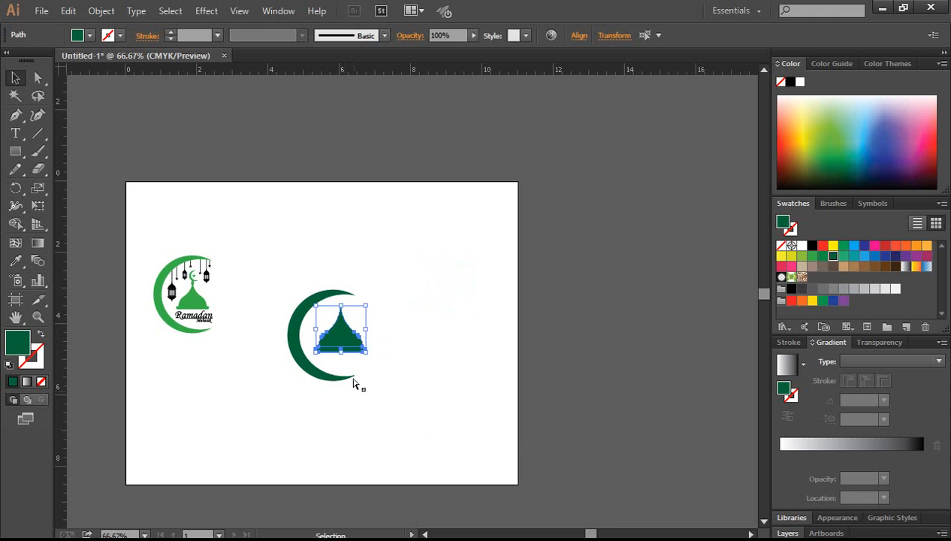
Step: Shrink the dome and base further to about 1.15 in wide, with their outer edge level with the crescent's tips
{"action": "left_click", "coordinate": [350, 344], "text": "ctrl"}
{"action": "left_click", "coordinate": [377, 305], "text": "ctrl"}
{"action": "left_click_drag", "start_coordinate": [338, 301], "coordinate": [360, 315]}
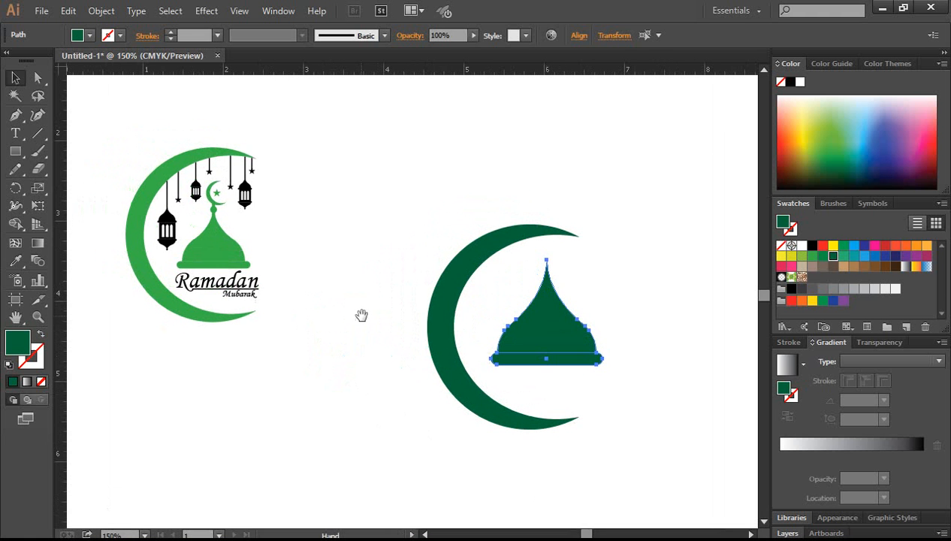
{"action": "left_click_drag", "start_coordinate": [642, 388], "coordinate": [555, 343]}
{"action": "left_click", "coordinate": [545, 337]}
{"action": "left_click", "coordinate": [641, 365]}
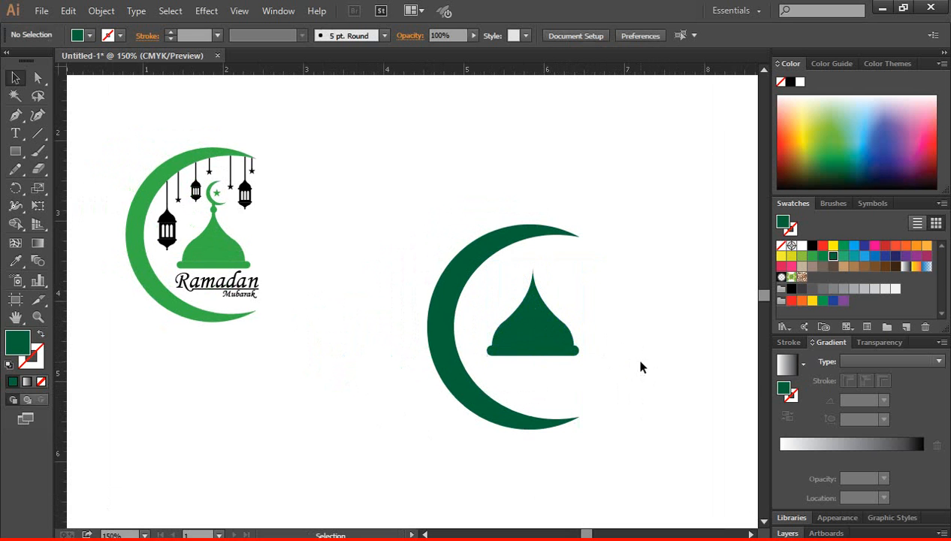
Step: Examine the dome, spire and small crescent in the reference logo at close range
{"action": "left_click", "coordinate": [313, 256], "text": "ctrl"}
{"action": "left_click", "coordinate": [486, 278], "text": "ctrl"}
{"action": "left_click_drag", "start_coordinate": [289, 257], "coordinate": [470, 309]}
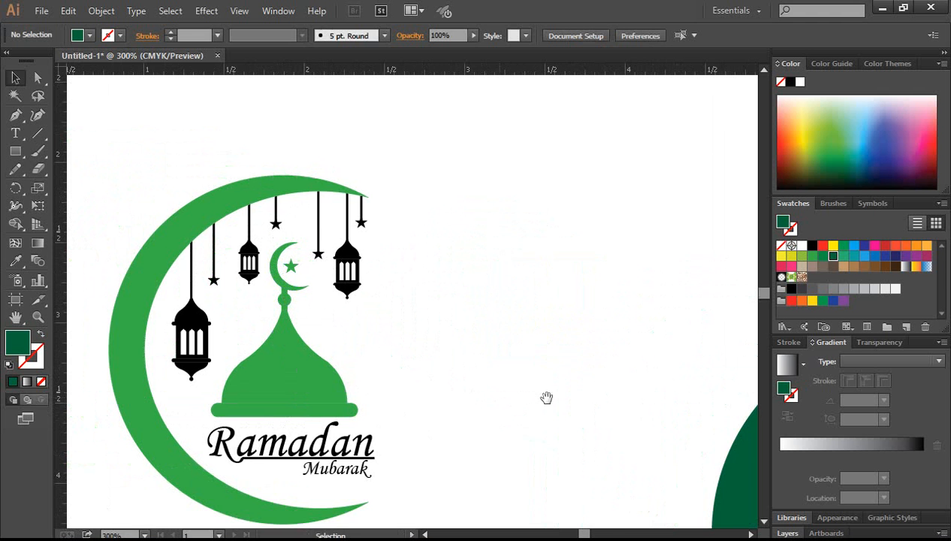
{"action": "left_click_drag", "start_coordinate": [577, 389], "coordinate": [412, 377]}
{"action": "key", "text": "ctrl+minus"}
{"action": "key", "text": "ctrl+minus"}
{"action": "key", "text": "ctrl+minus"}
{"action": "right_click", "coordinate": [413, 374]}
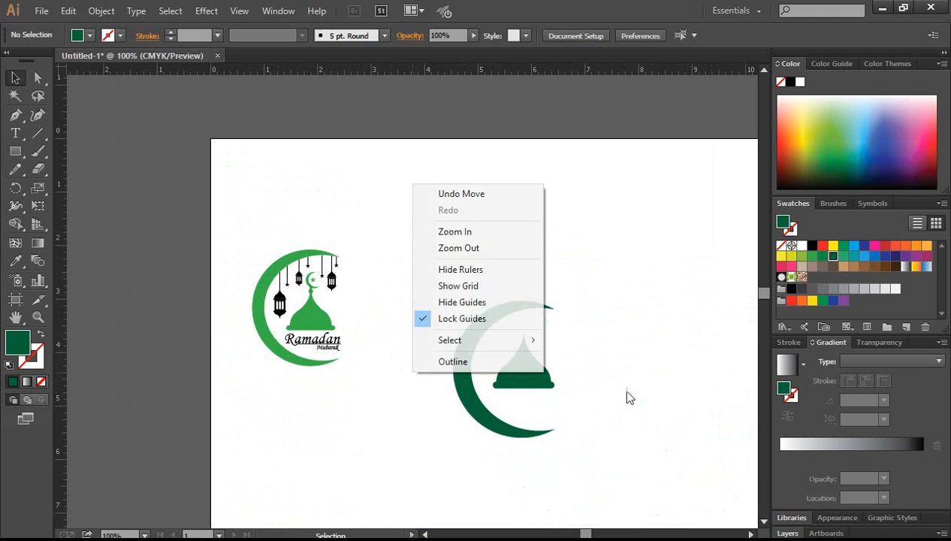
{"action": "left_click", "coordinate": [551, 374]}
Step: Nudge the dome and its base slightly downward inside the crescent
{"action": "left_click", "coordinate": [495, 358], "text": "ctrl"}
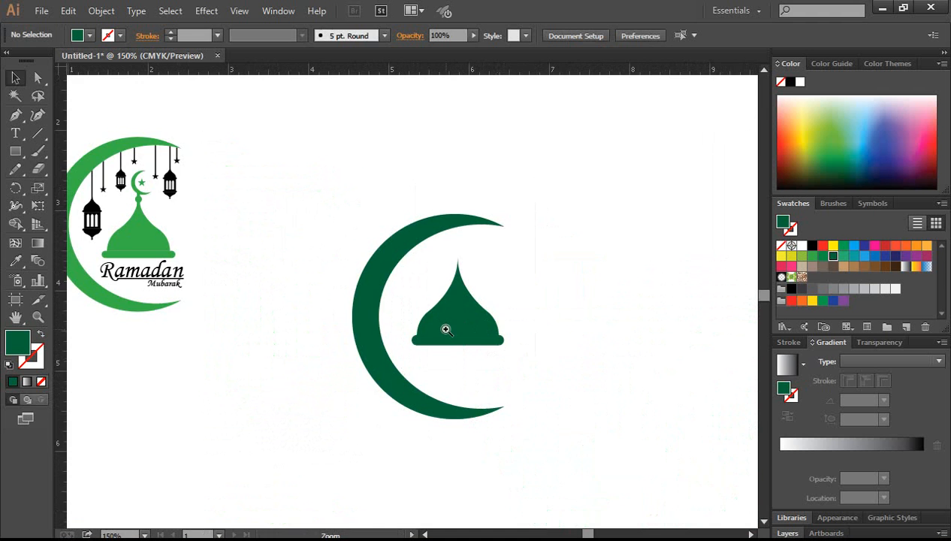
{"action": "left_click", "coordinate": [443, 328], "text": "ctrl"}
{"action": "left_click", "coordinate": [481, 321]}
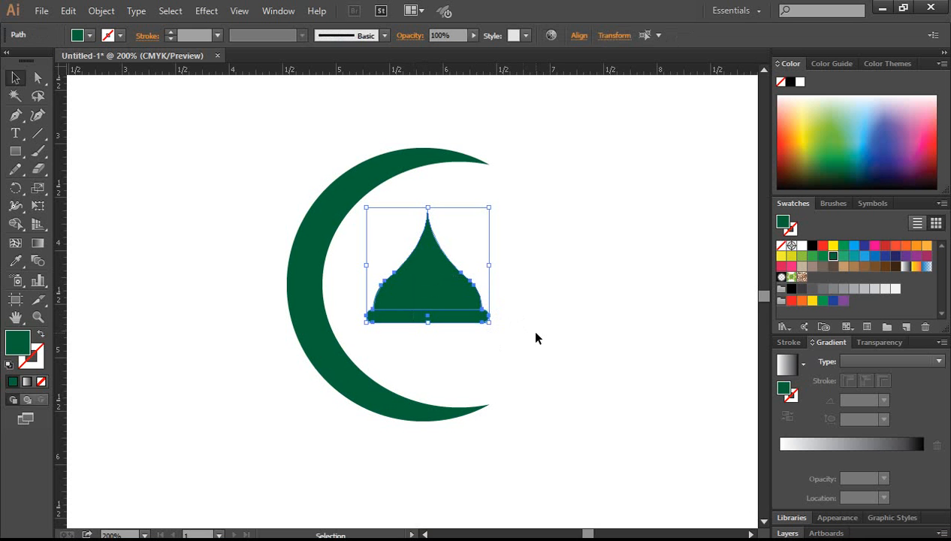
{"action": "key", "text": "Down"}
{"action": "key", "text": "Down"}
{"action": "key", "text": "Down"}
{"action": "key", "text": "Down"}
{"action": "key", "text": "Down"}
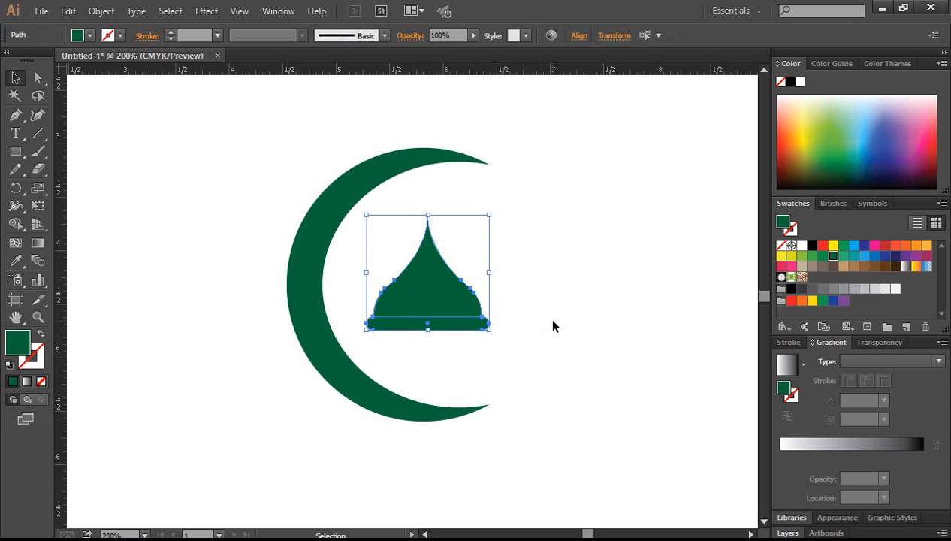
{"action": "left_click", "coordinate": [553, 326]}
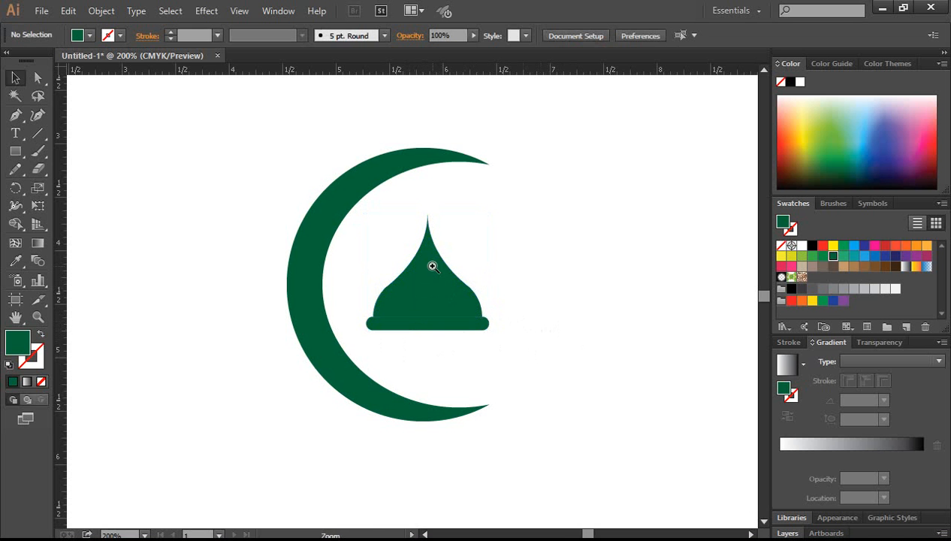
Step: Draw a narrow vertical rectangle about 0.55 in tall over the dome's tip as a spire and centre it on the dome
{"action": "left_click", "coordinate": [382, 306]}
{"action": "left_click", "coordinate": [15, 150]}
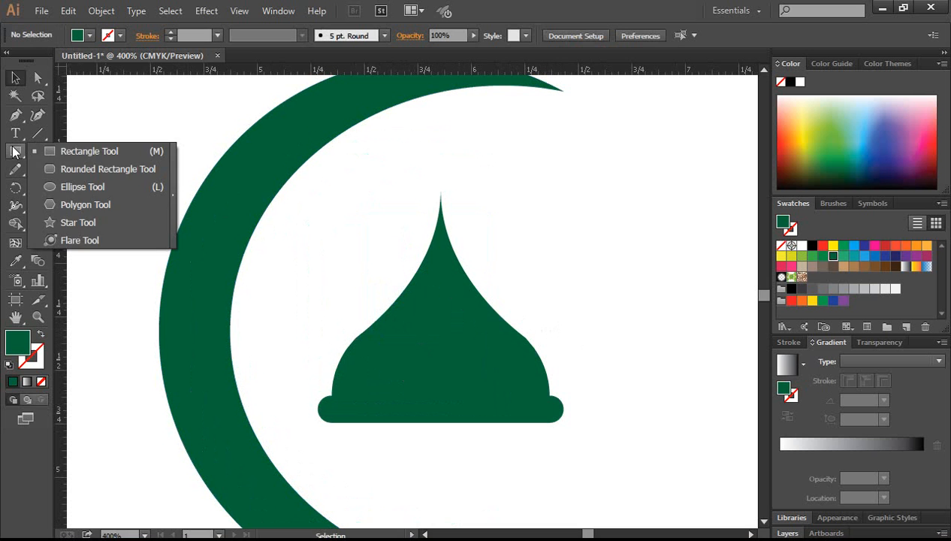
{"action": "left_click", "coordinate": [68, 150]}
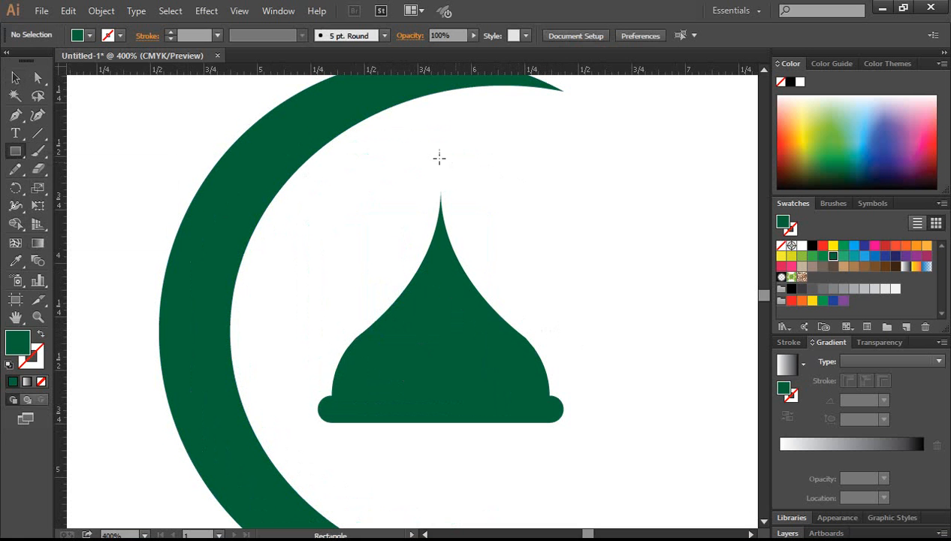
{"action": "left_click_drag", "start_coordinate": [431, 151], "coordinate": [444, 269]}
{"action": "left_click", "coordinate": [15, 78]}
{"action": "left_click", "coordinate": [565, 227]}
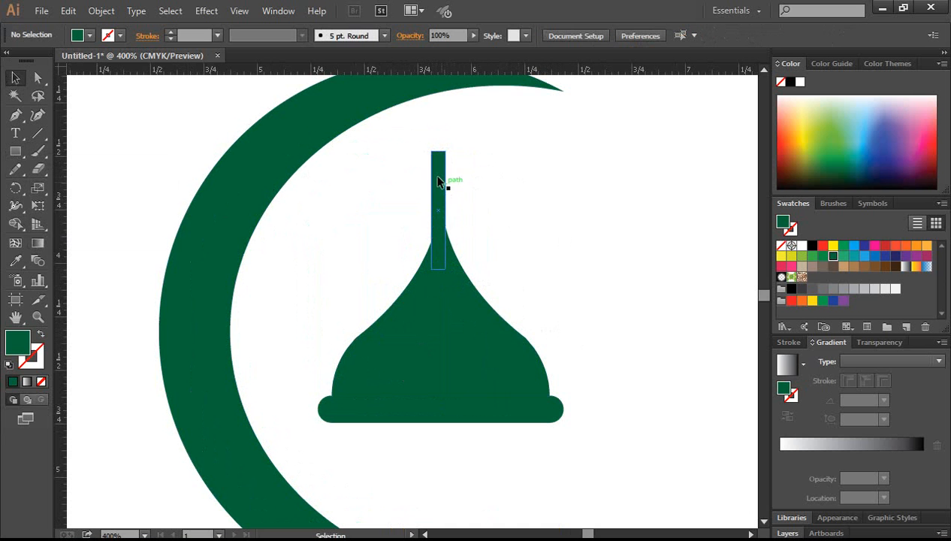
{"action": "left_click_drag", "start_coordinate": [442, 180], "coordinate": [441, 181]}
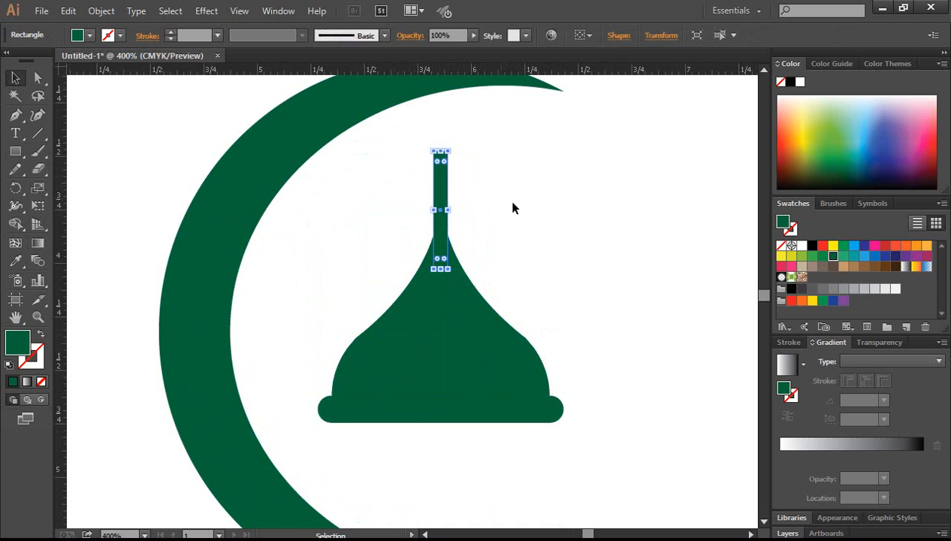
{"action": "left_click", "coordinate": [451, 184]}
{"action": "left_click", "coordinate": [435, 161]}
{"action": "left_click", "coordinate": [565, 224]}
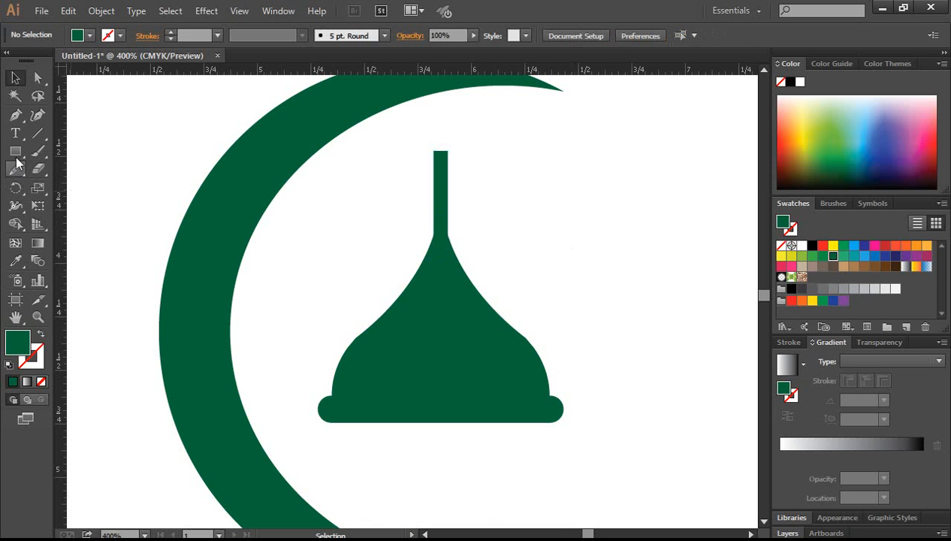
Step: Draw a circle about 0.16 in across, centred on the spire just above the dome
{"action": "left_click_drag", "start_coordinate": [17, 160], "coordinate": [73, 185]}
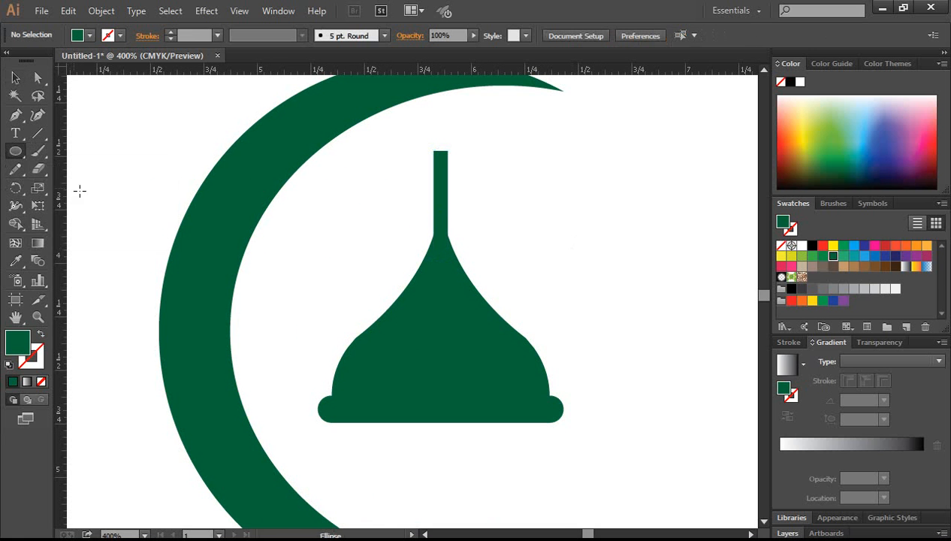
{"action": "left_click_drag", "start_coordinate": [440, 205], "coordinate": [457, 220]}
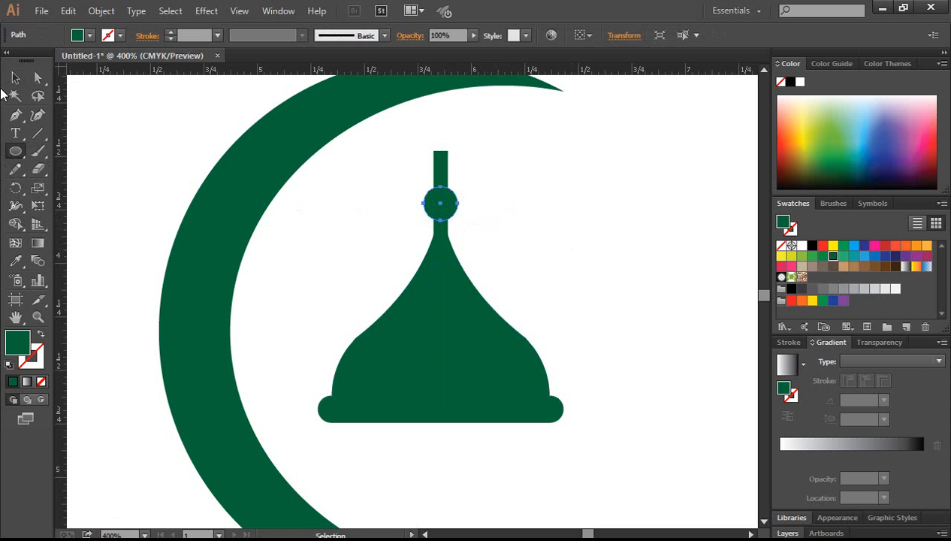
{"action": "left_click", "coordinate": [15, 77]}
{"action": "left_click", "coordinate": [613, 256]}
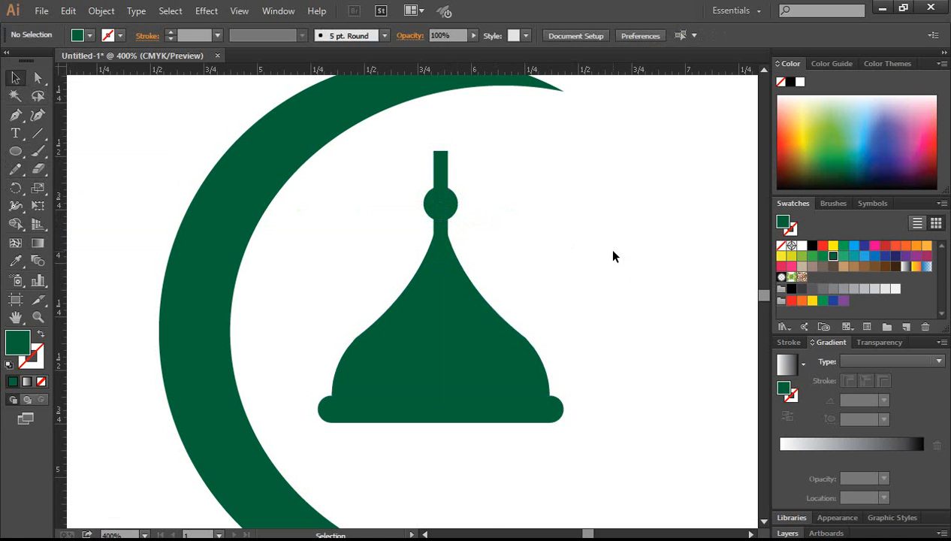
Step: Duplicate the large crescent and place the copy beside the original, on its open side
{"action": "key", "text": "ctrl+minus"}
{"action": "key", "text": "ctrl+minus"}
{"action": "key", "text": "ctrl+minus"}
{"action": "left_click_drag", "start_coordinate": [174, 246], "coordinate": [230, 234]}
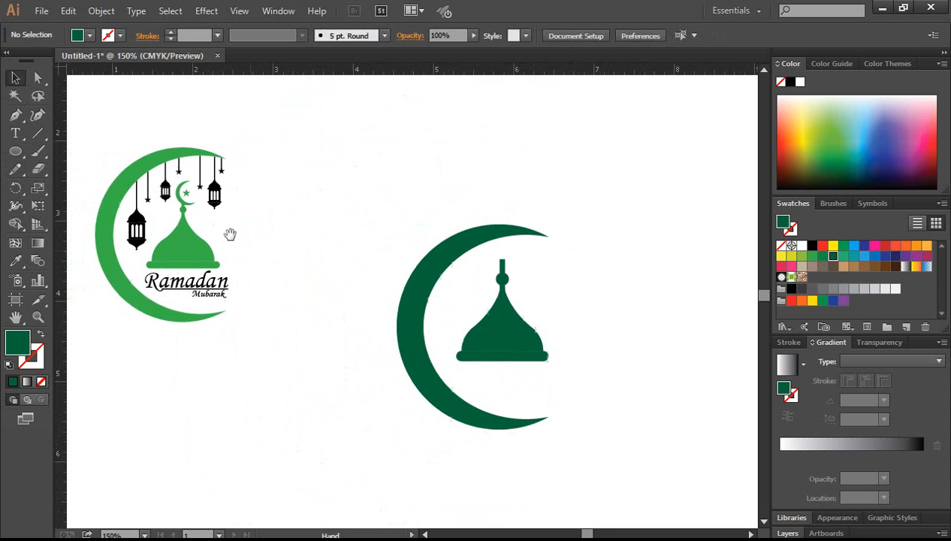
{"action": "left_click", "coordinate": [412, 344]}
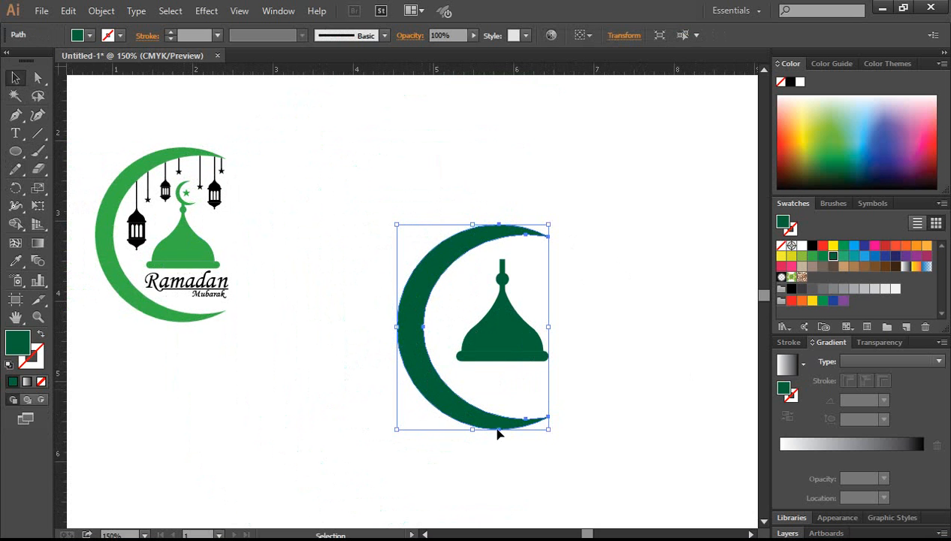
{"action": "left_click_drag", "start_coordinate": [682, 377], "coordinate": [598, 391]}
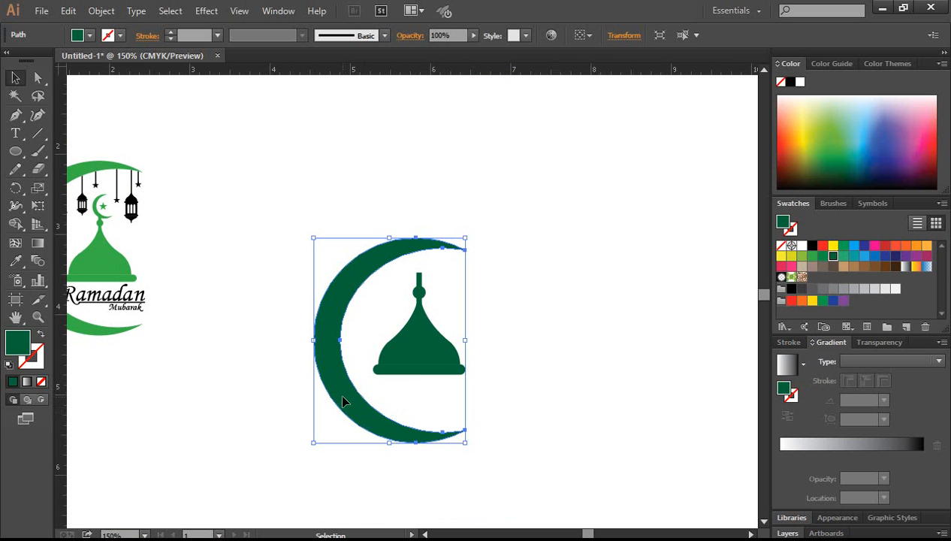
{"action": "left_click_drag", "start_coordinate": [343, 402], "coordinate": [520, 356]}
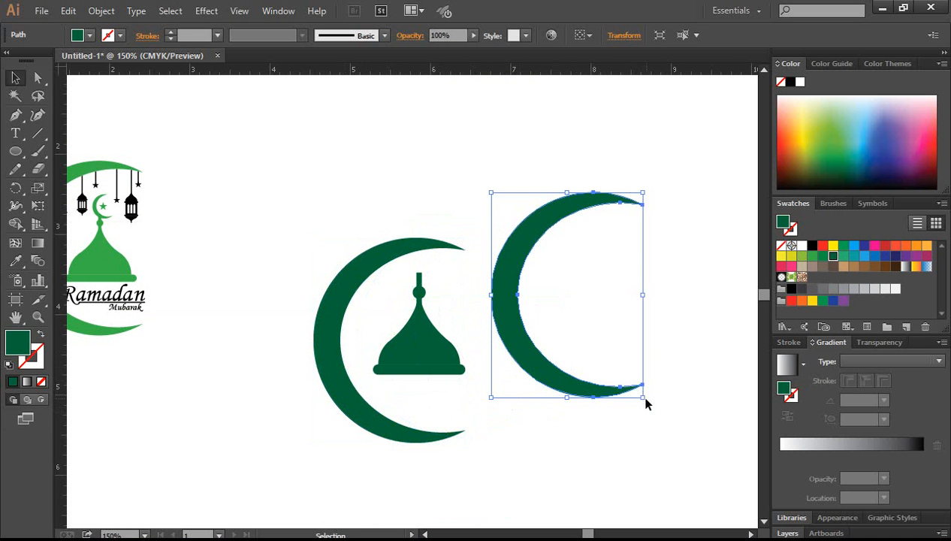
Step: Scale the copied crescent down proportionally to about 0.5 in tall
{"action": "left_click_drag", "start_coordinate": [643, 396], "coordinate": [582, 332]}
{"action": "left_click", "coordinate": [462, 298], "text": "ctrl"}
{"action": "left_click", "coordinate": [435, 316], "text": "ctrl"}
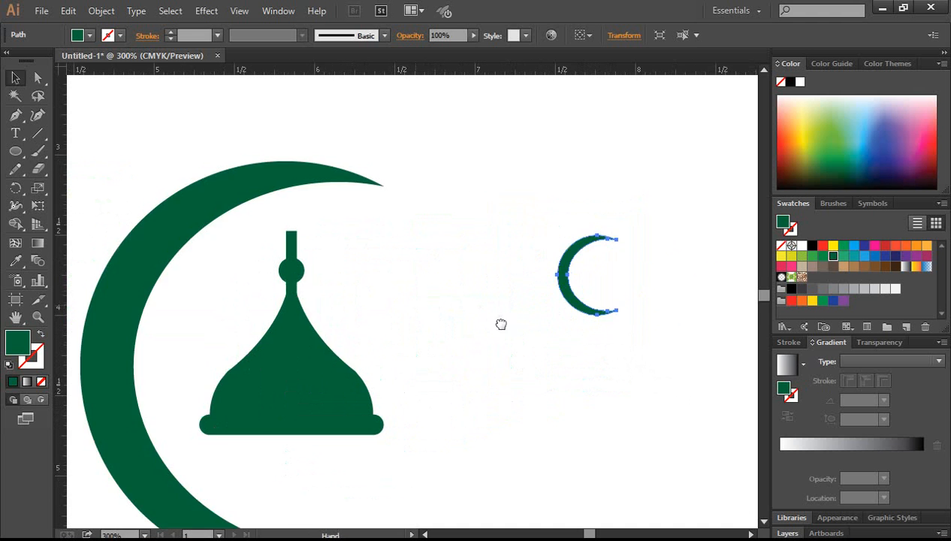
Step: Tilt the small crescent slightly and create a scaled-down copy about 0.25 in tall nested inside it
{"action": "left_click_drag", "start_coordinate": [501, 324], "coordinate": [636, 353]}
{"action": "left_click_drag", "start_coordinate": [754, 339], "coordinate": [532, 321]}
{"action": "left_click", "coordinate": [461, 317], "text": "ctrl"}
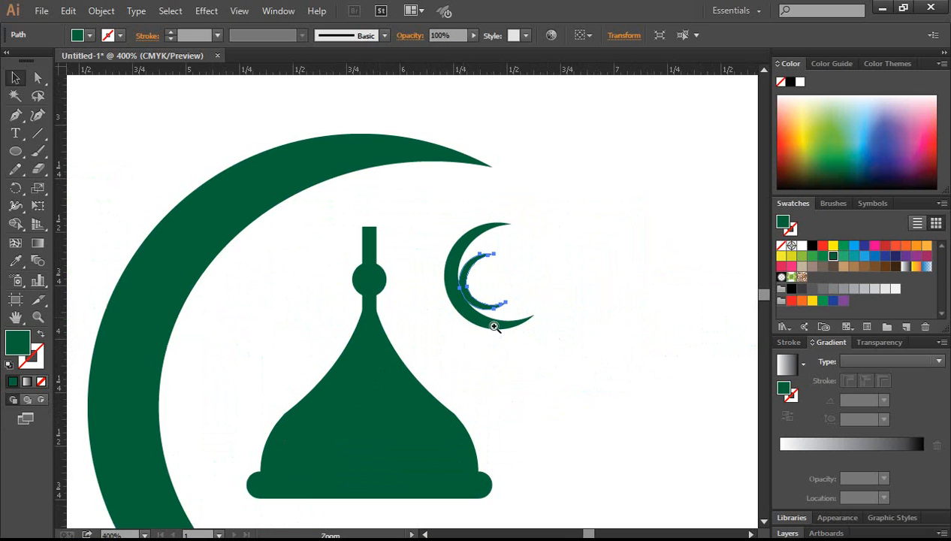
Step: Delete the larger of the two tilted crescents and place the remaining one, about 0.36 in tall, on the spire above the ball
{"action": "left_click", "coordinate": [450, 296], "text": "ctrl"}
{"action": "left_click_drag", "start_coordinate": [445, 297], "coordinate": [619, 309]}
{"action": "left_click", "coordinate": [661, 355]}
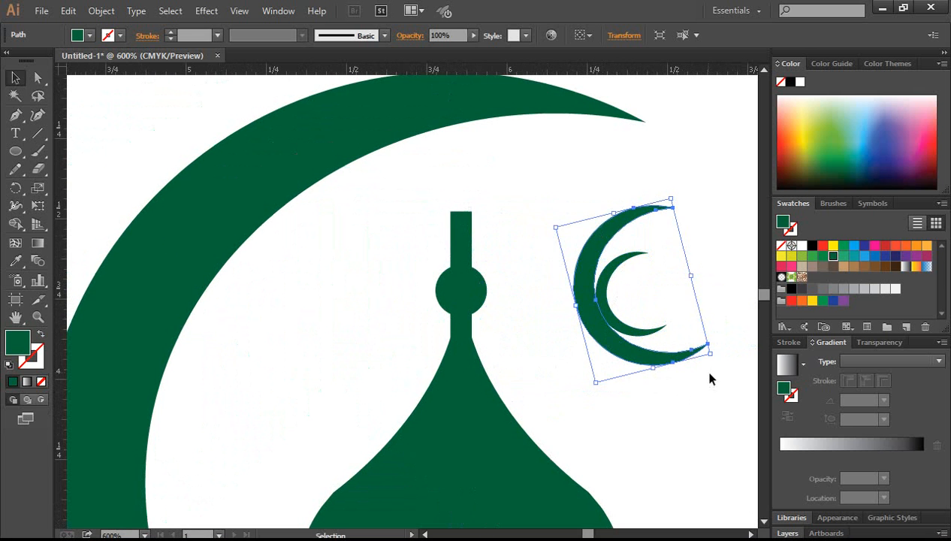
{"action": "key", "text": "Delete"}
{"action": "left_click_drag", "start_coordinate": [624, 330], "coordinate": [535, 257]}
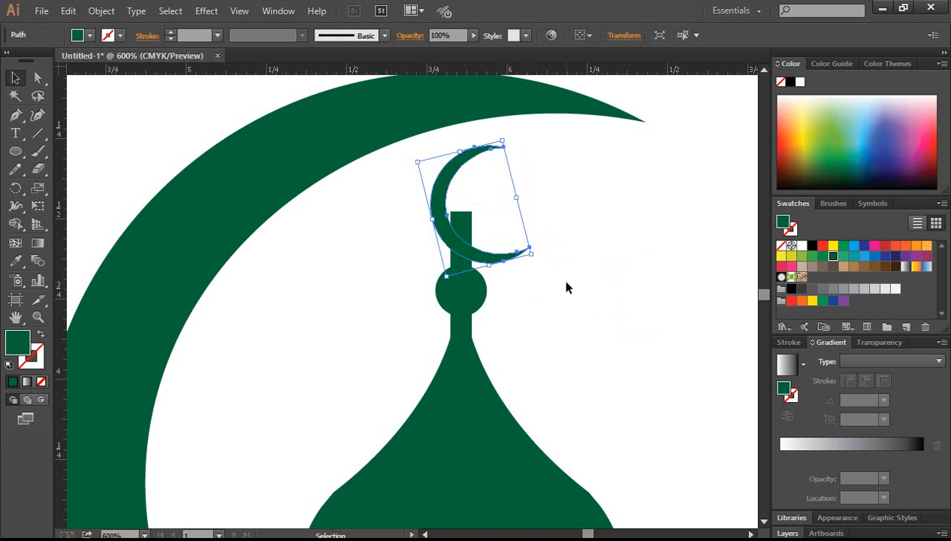
{"action": "left_click", "coordinate": [560, 277]}
Step: Use Shape Builder to remove the part of the spire that protrudes into the small crescent's opening
{"action": "scroll", "coordinate": [585, 308], "scroll_direction": "up", "scroll_amount": 1}
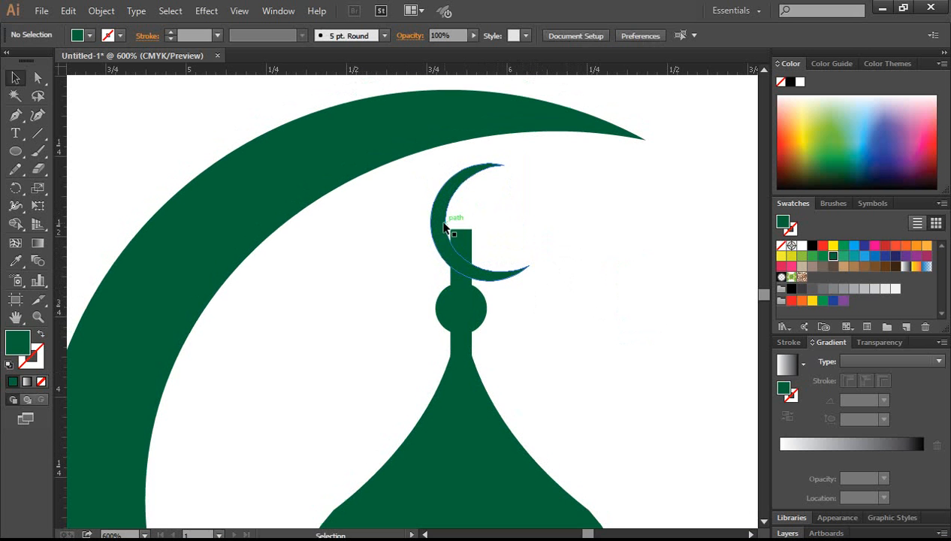
{"action": "left_click_drag", "start_coordinate": [405, 201], "coordinate": [512, 266]}
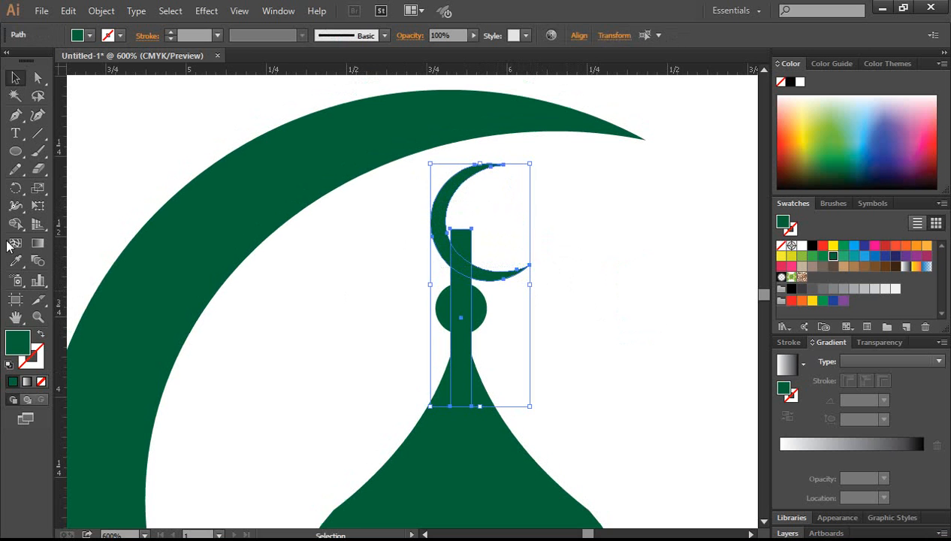
{"action": "left_click", "coordinate": [16, 223]}
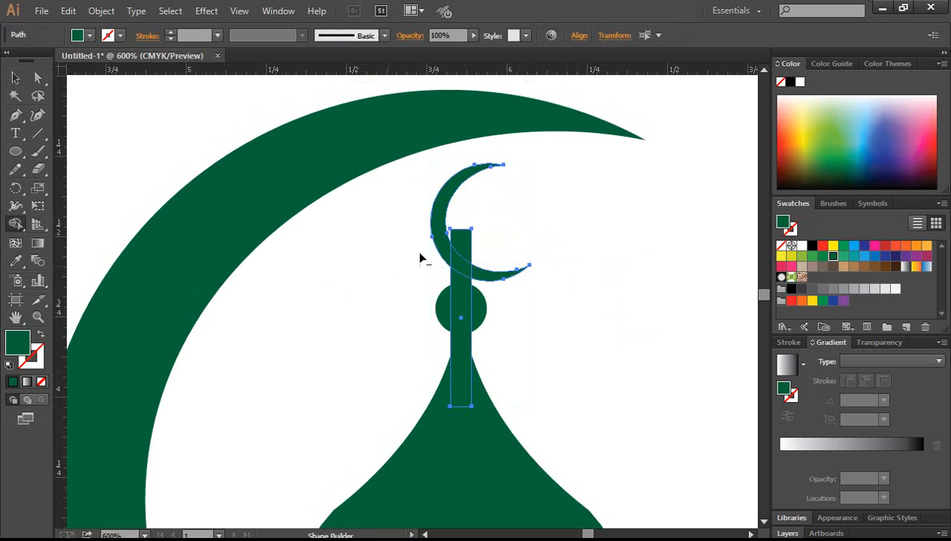
{"action": "left_click", "coordinate": [16, 78]}
{"action": "left_click", "coordinate": [625, 290]}
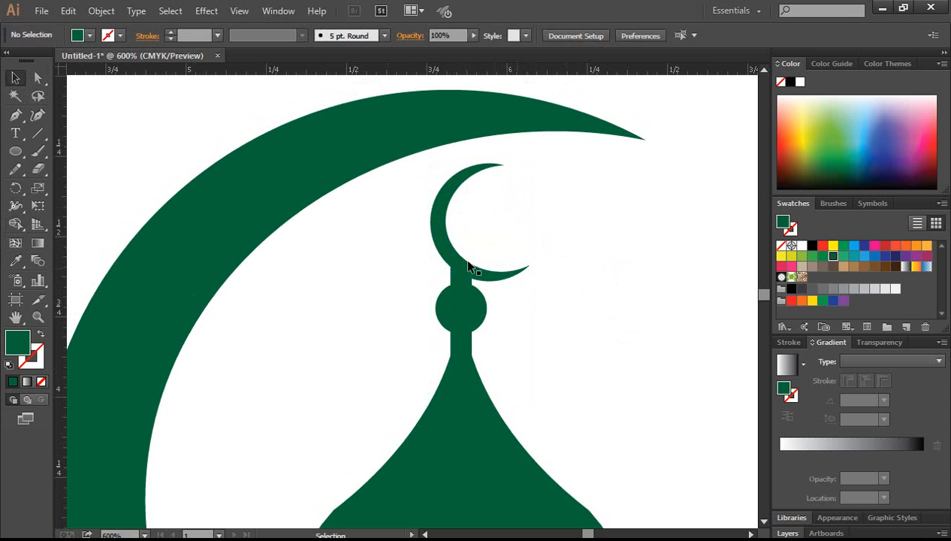
Step: Draw a five-pointed star about 0.09 in across inside the small crescent above the dome
{"action": "key", "text": "ctrl+minus"}
{"action": "key", "text": "ctrl+minus"}
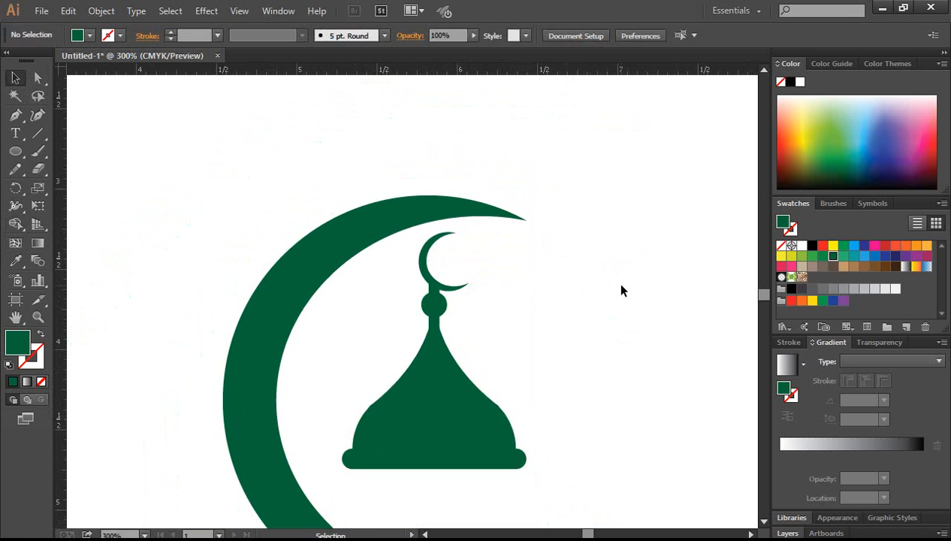
{"action": "left_click", "coordinate": [442, 280], "text": "ctrl"}
{"action": "left_click", "coordinate": [426, 321], "text": "ctrl"}
{"action": "left_click_drag", "start_coordinate": [470, 304], "coordinate": [566, 297]}
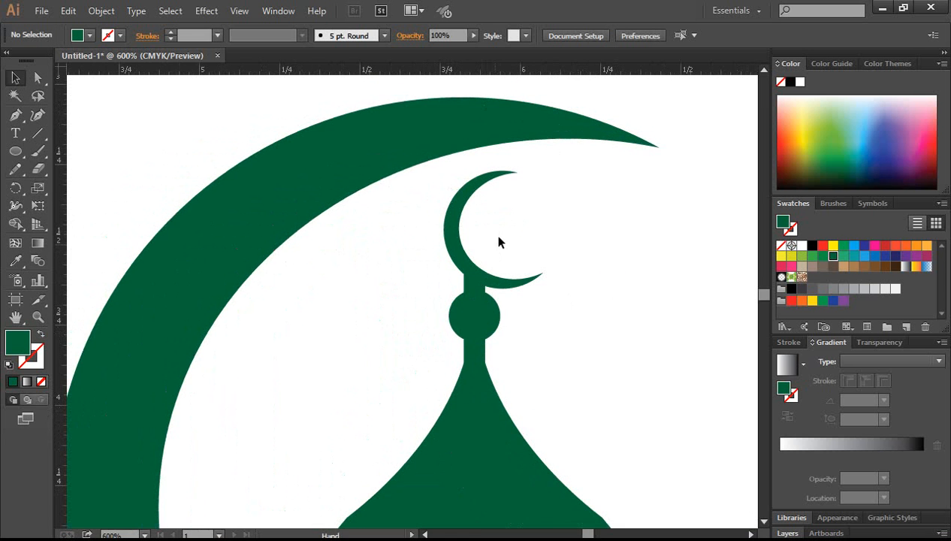
{"action": "left_click_drag", "start_coordinate": [16, 151], "coordinate": [78, 221]}
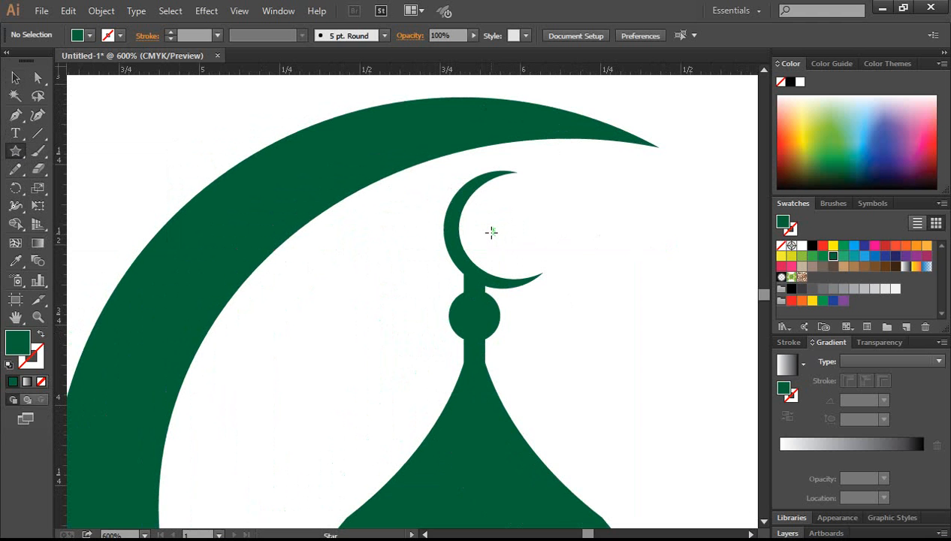
{"action": "left_click_drag", "start_coordinate": [491, 232], "coordinate": [504, 247]}
{"action": "key", "text": "v"}
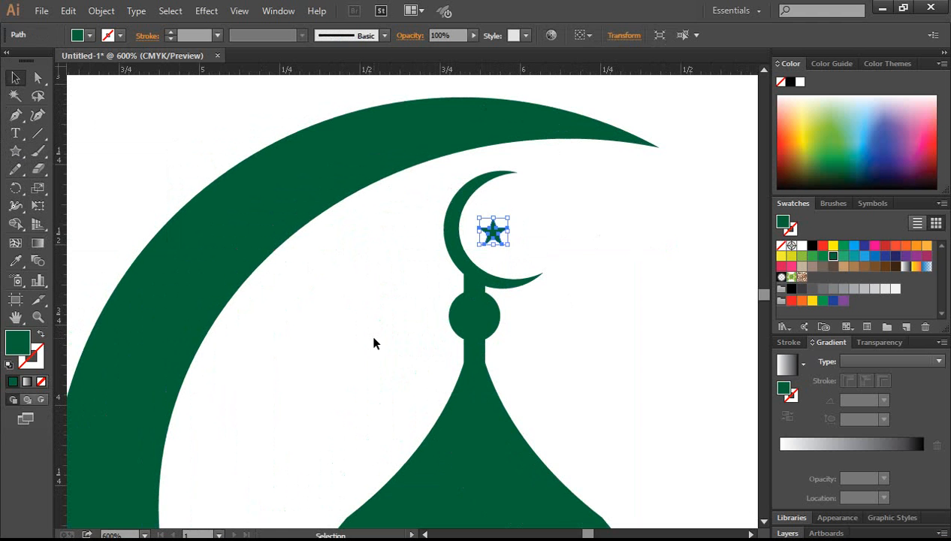
{"action": "left_click", "coordinate": [373, 342]}
Step: Select the dome with its base, spire, ball, crescent and star, and nudge them down inside the large crescent
{"action": "key", "text": "ctrl+minus"}
{"action": "key", "text": "ctrl+minus"}
{"action": "key", "text": "ctrl+minus"}
{"action": "key", "text": "ctrl+minus"}
{"action": "key", "text": "ctrl+minus"}
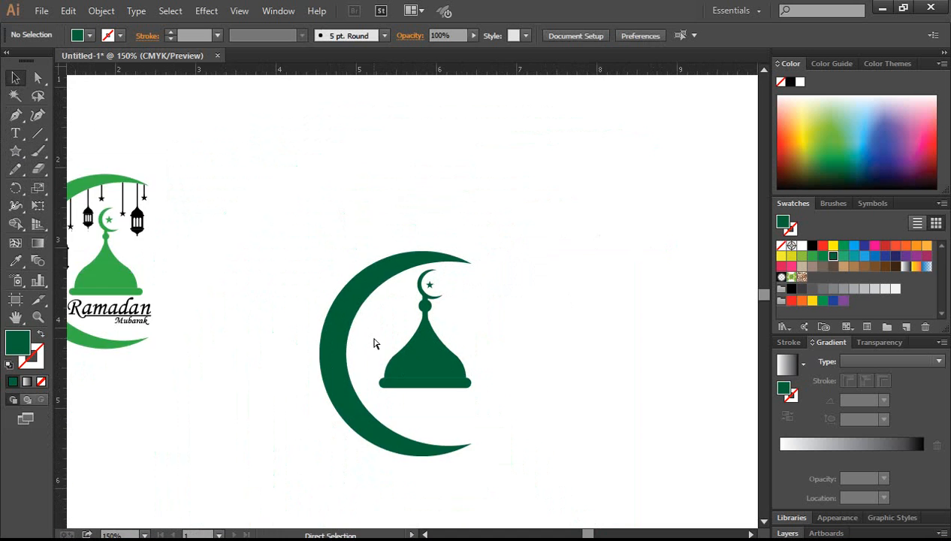
{"action": "key", "text": "ctrl+space"}
{"action": "left_click", "coordinate": [391, 305], "text": "ctrl"}
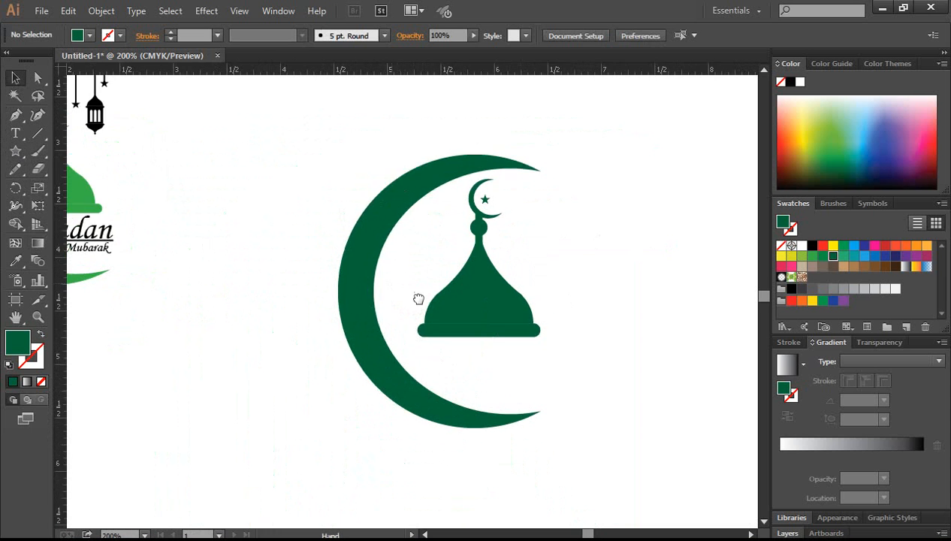
{"action": "left_click_drag", "start_coordinate": [419, 299], "coordinate": [504, 327]}
{"action": "left_click_drag", "start_coordinate": [696, 413], "coordinate": [581, 252]}
{"action": "left_click_drag", "start_coordinate": [715, 413], "coordinate": [563, 238]}
{"action": "key", "text": "Down"}
{"action": "key", "text": "Down"}
{"action": "key", "text": "Down"}
{"action": "key", "text": "Down"}
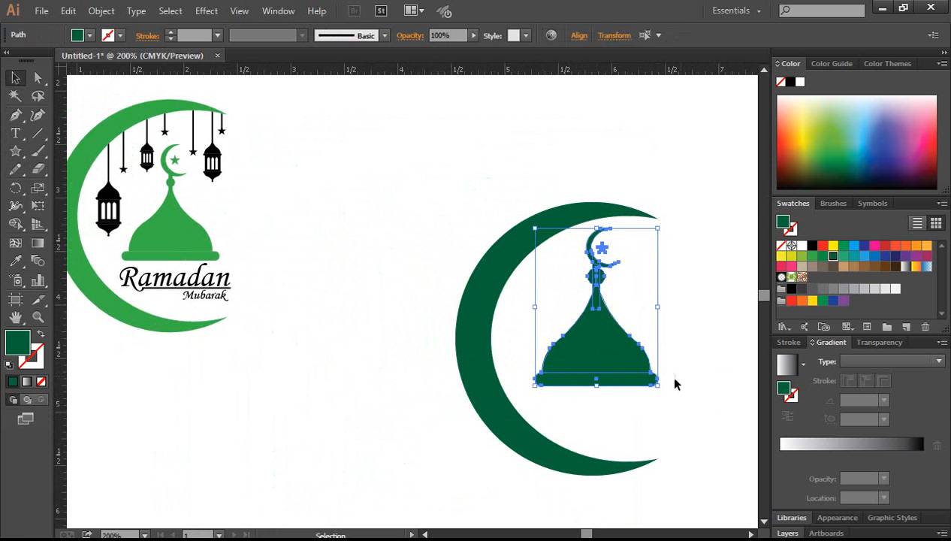
Step: Scale the selected dome artwork down proportionally to about 1 in wide and nudge it lower inside the large crescent
{"action": "left_click_drag", "start_coordinate": [656, 391], "coordinate": [650, 380]}
{"action": "key", "text": "Down"}
{"action": "key", "text": "Down"}
{"action": "key", "text": "Down"}
{"action": "key", "text": "Down"}
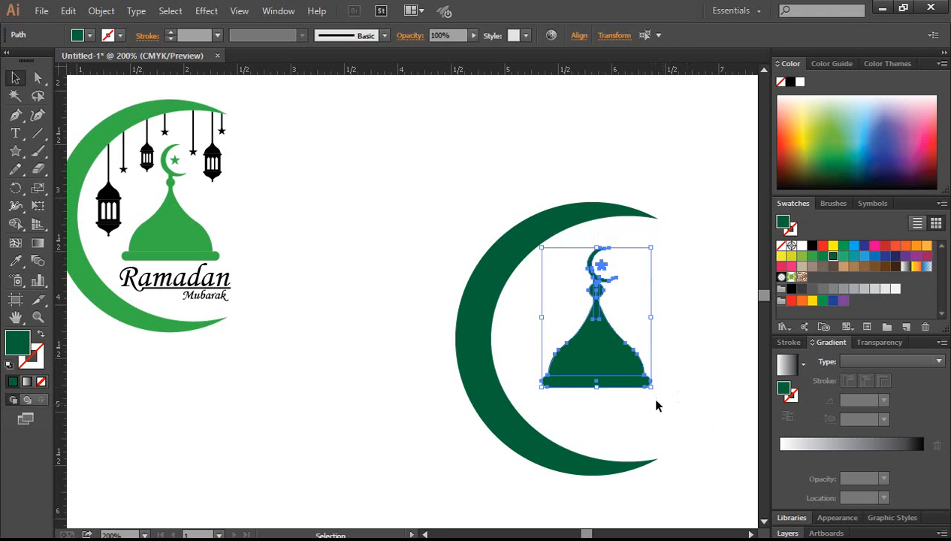
{"action": "left_click", "coordinate": [684, 412]}
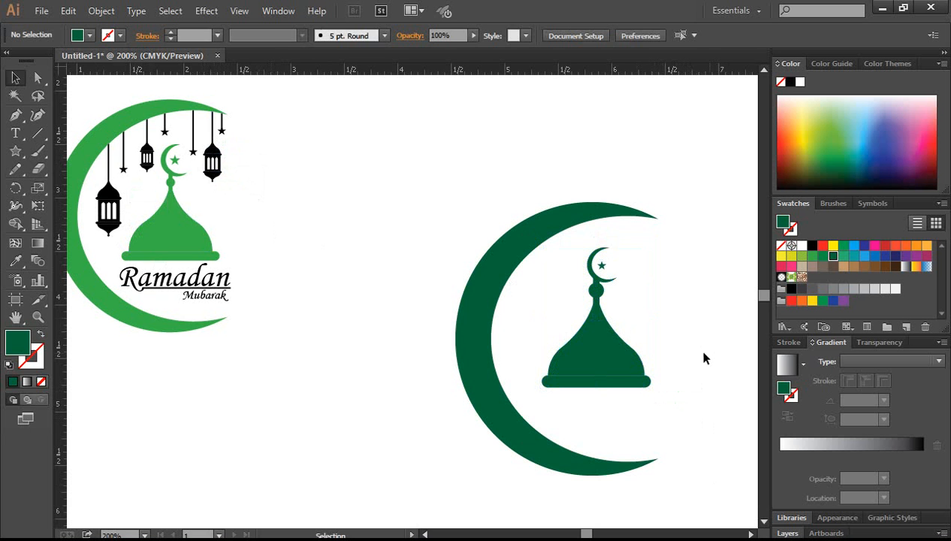
Step: Duplicate the dome and its rounded base into the empty space between the reference logo and the large crescent
{"action": "left_click_drag", "start_coordinate": [681, 410], "coordinate": [562, 335]}
{"action": "left_click_drag", "start_coordinate": [599, 369], "coordinate": [372, 248]}
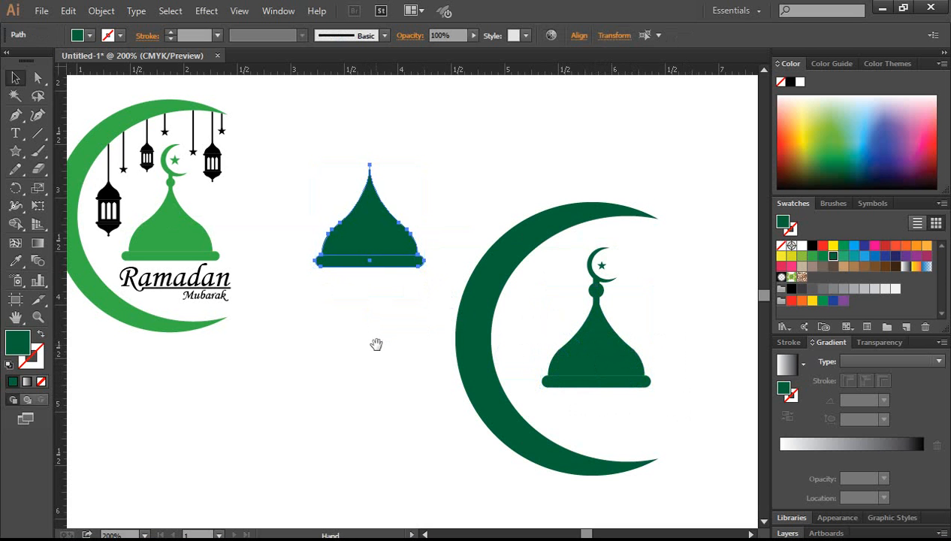
{"action": "left_click_drag", "start_coordinate": [376, 344], "coordinate": [450, 344]}
{"action": "left_click", "coordinate": [456, 328]}
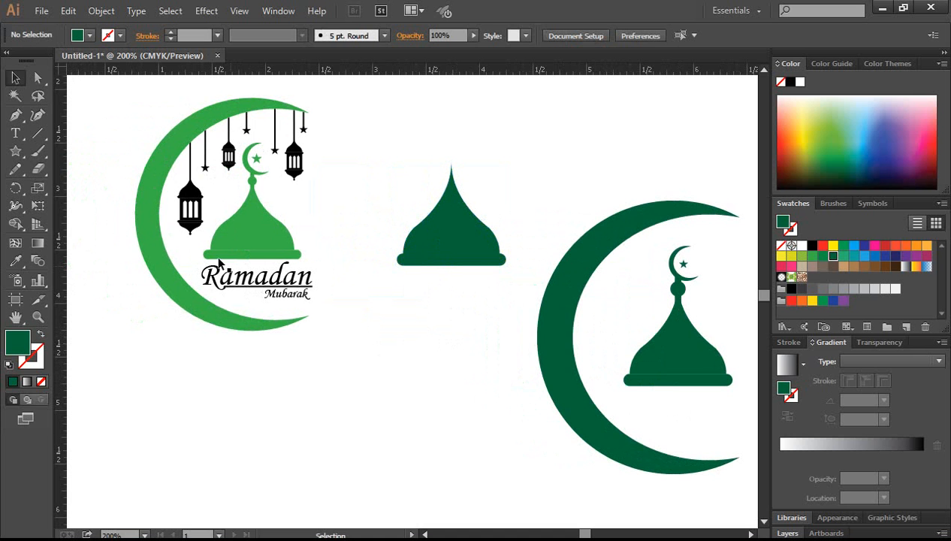
Step: Draw a rectangle about 0.88 in wide and 1.1 in tall below the copied dome's base as the lantern body
{"action": "left_click_drag", "start_coordinate": [15, 150], "coordinate": [72, 147]}
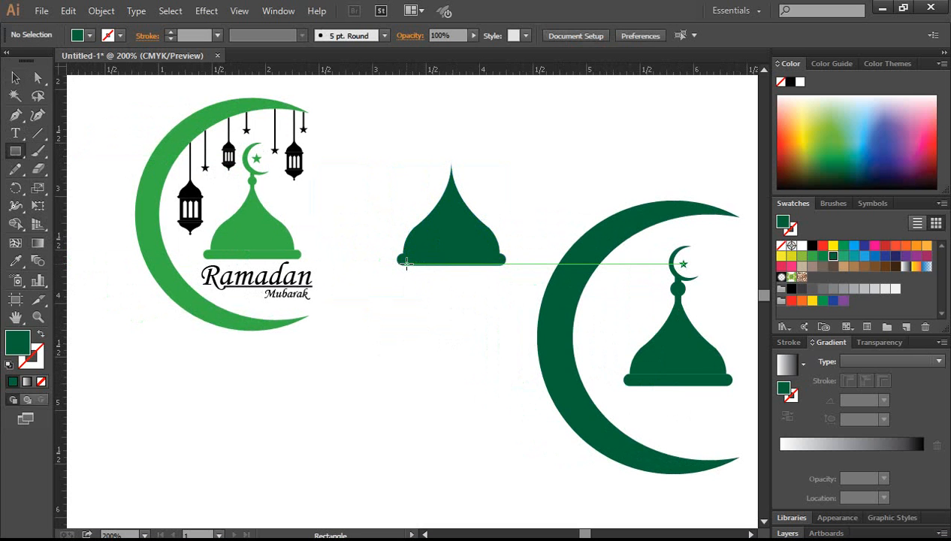
{"action": "left_click_drag", "start_coordinate": [406, 264], "coordinate": [500, 382]}
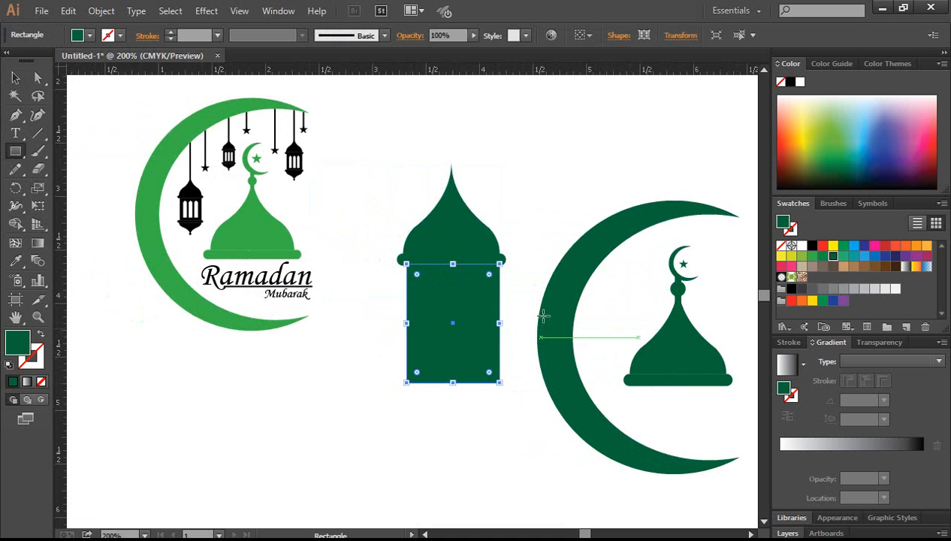
{"action": "left_click", "coordinate": [15, 78]}
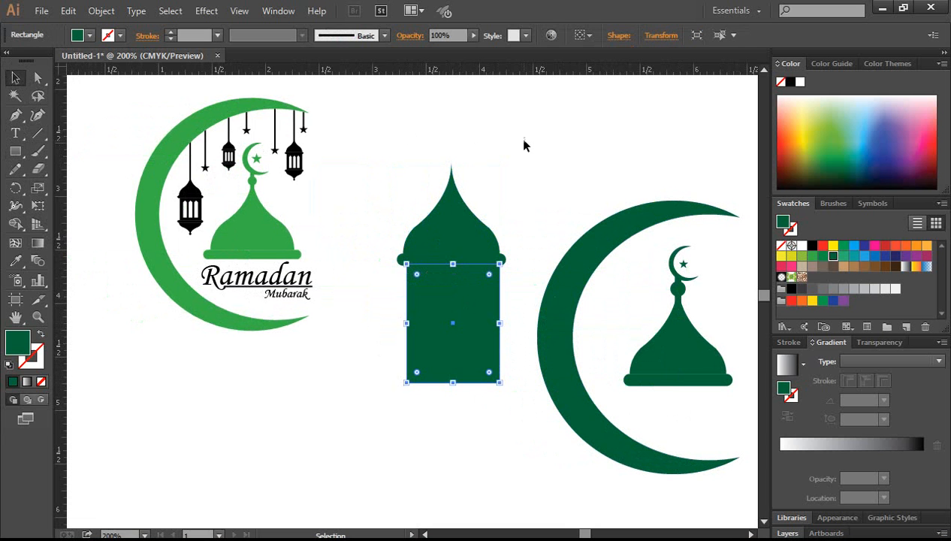
{"action": "left_click", "coordinate": [536, 260]}
{"action": "scroll", "coordinate": [537, 260], "scroll_direction": "down", "scroll_amount": 1}
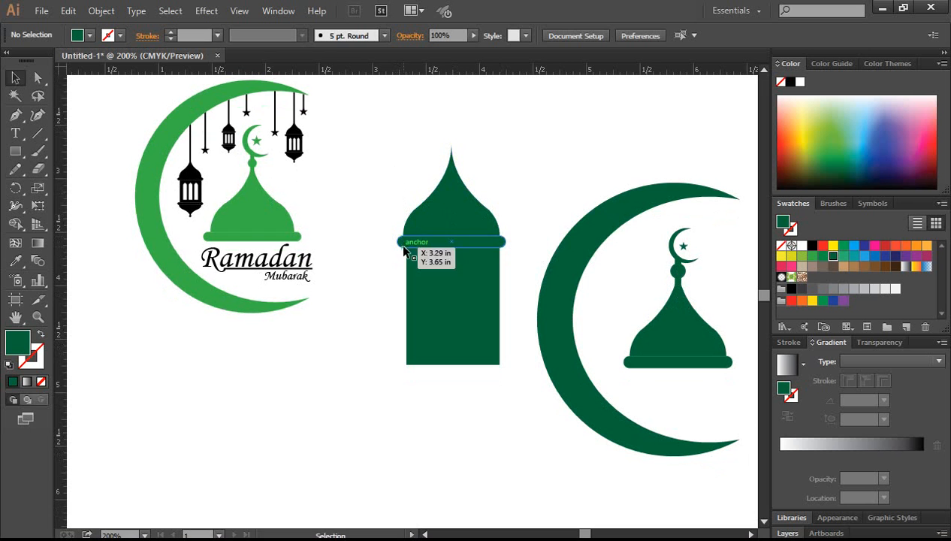
Step: Duplicate the lantern's dome and base, flip the copy upside down and attach it to the bottom of the lantern body
{"action": "left_click", "coordinate": [403, 244]}
{"action": "left_click", "coordinate": [439, 215], "text": "shift"}
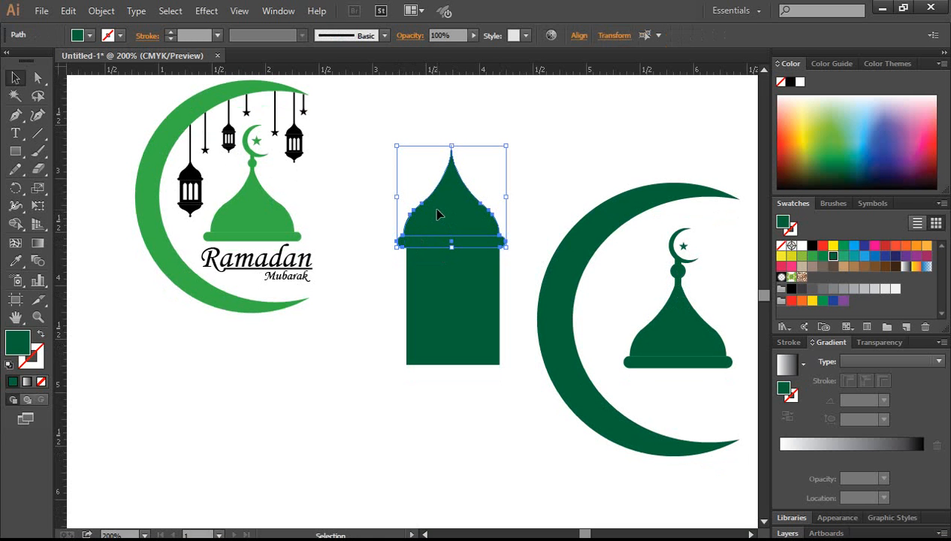
{"action": "left_click_drag", "start_coordinate": [439, 216], "coordinate": [358, 442]}
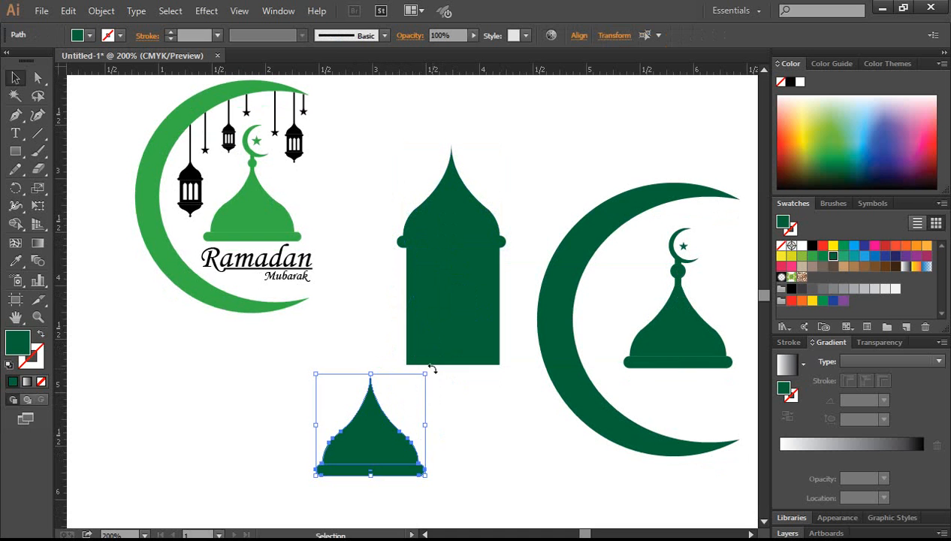
{"action": "left_click_drag", "start_coordinate": [435, 418], "coordinate": [440, 439]}
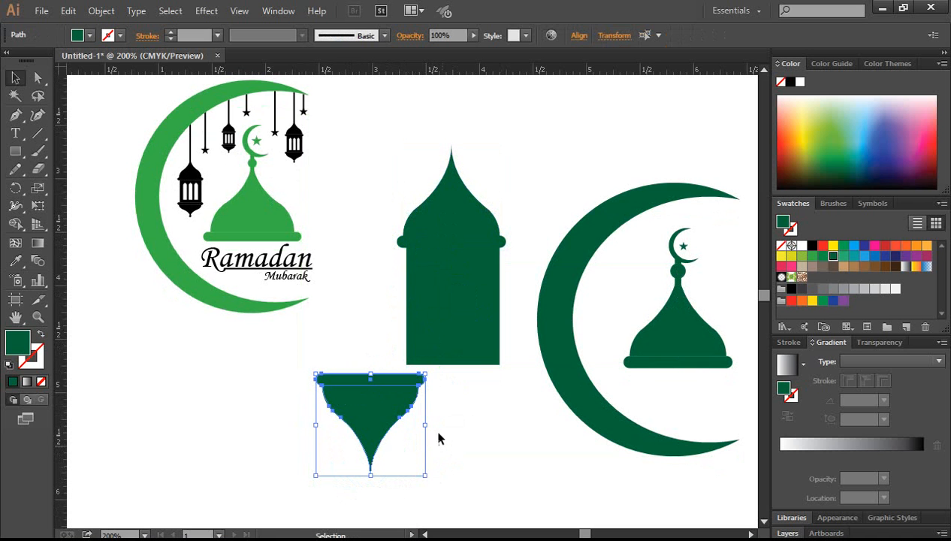
{"action": "left_click_drag", "start_coordinate": [369, 408], "coordinate": [449, 393]}
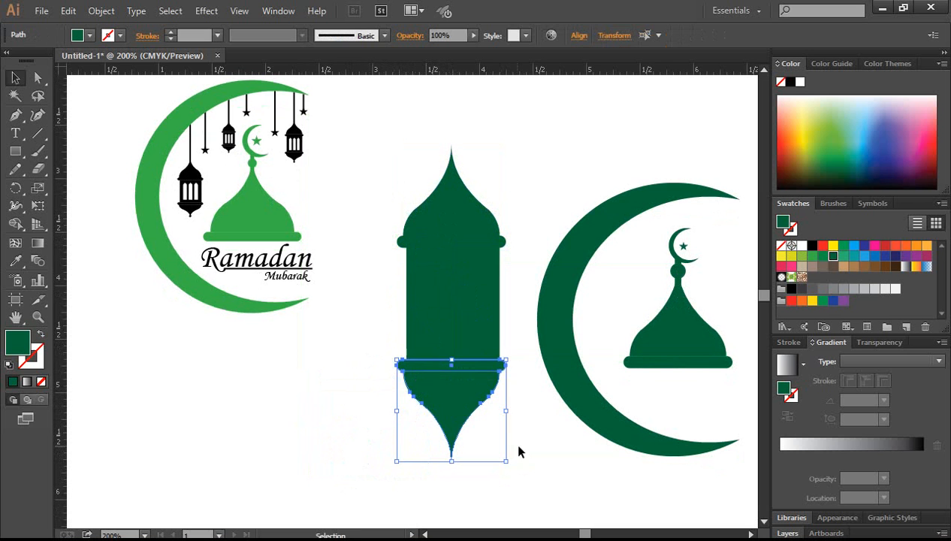
{"action": "left_click", "coordinate": [540, 450]}
Step: Shorten the lantern's inverted lower dome to about 0.45 in tall and fill the whole lantern with black
{"action": "left_click", "coordinate": [451, 411]}
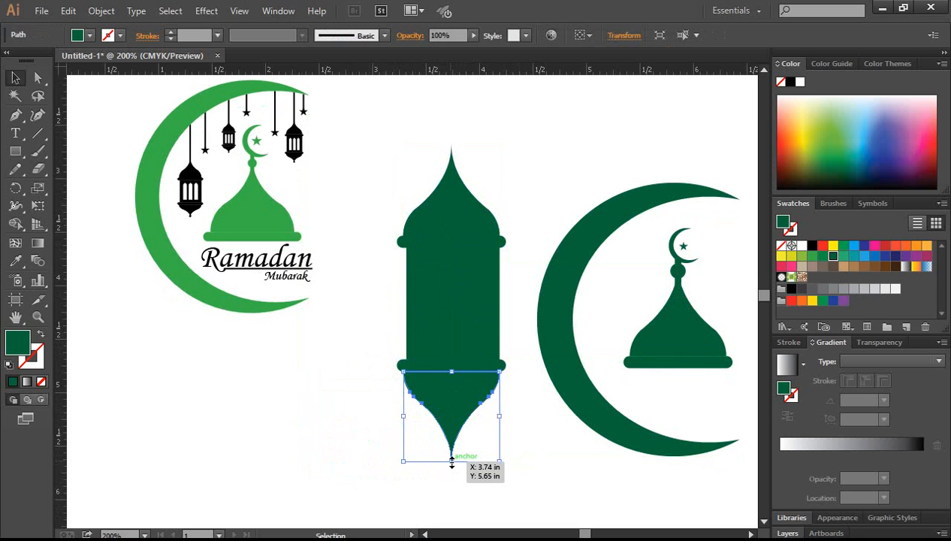
{"action": "left_click_drag", "start_coordinate": [452, 462], "coordinate": [451, 419]}
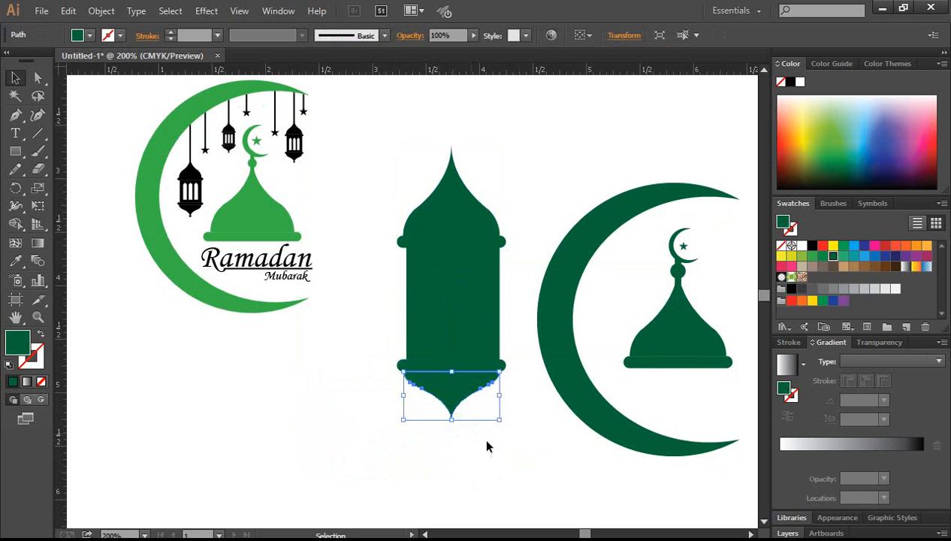
{"action": "left_click", "coordinate": [522, 448]}
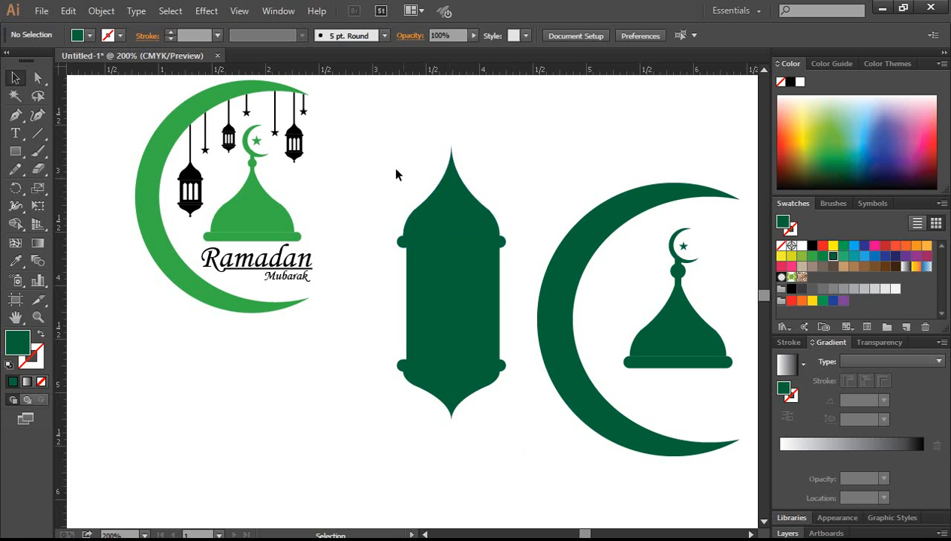
{"action": "left_click_drag", "start_coordinate": [395, 170], "coordinate": [506, 425]}
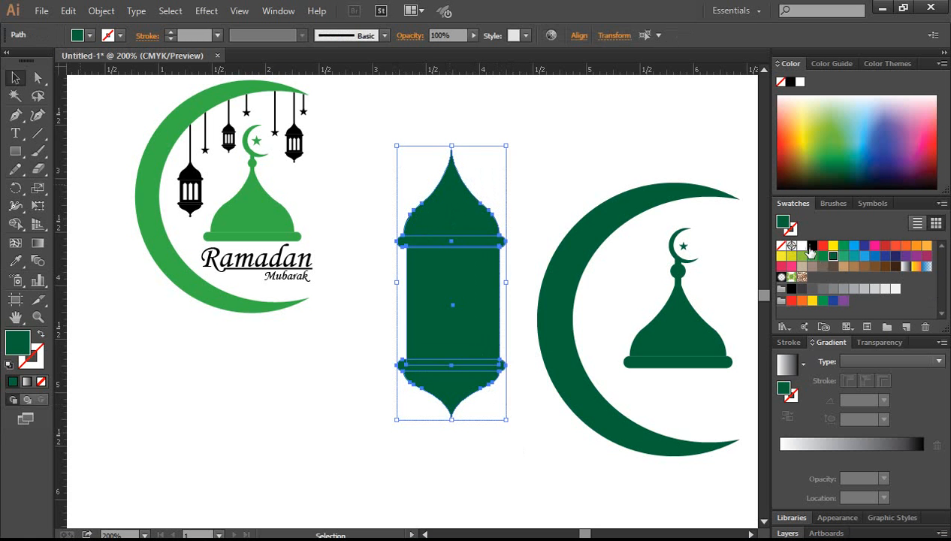
{"action": "left_click", "coordinate": [502, 461]}
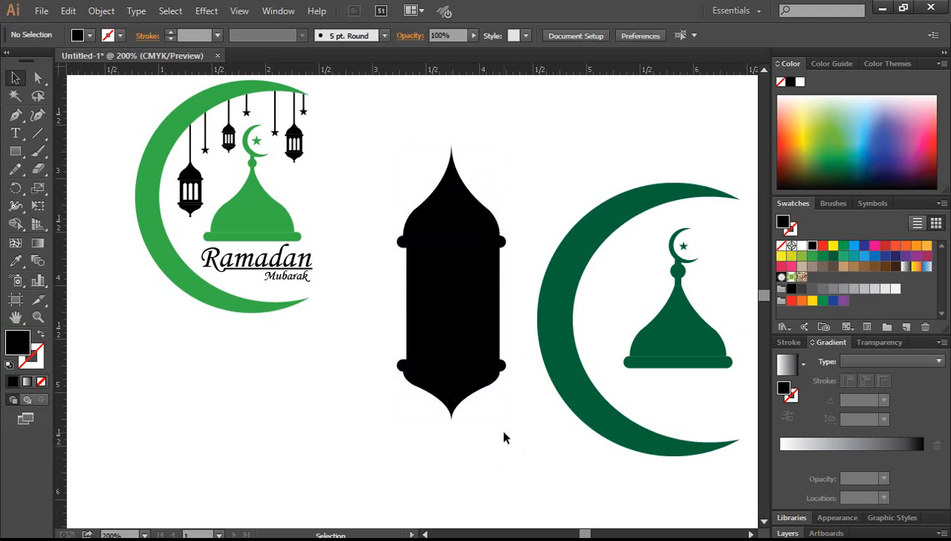
Step: Draw a window rectangle about 0.18 in wide and 0.85 in tall near the lantern body's left edge and fill it white
{"action": "left_click_drag", "start_coordinate": [11, 158], "coordinate": [75, 150]}
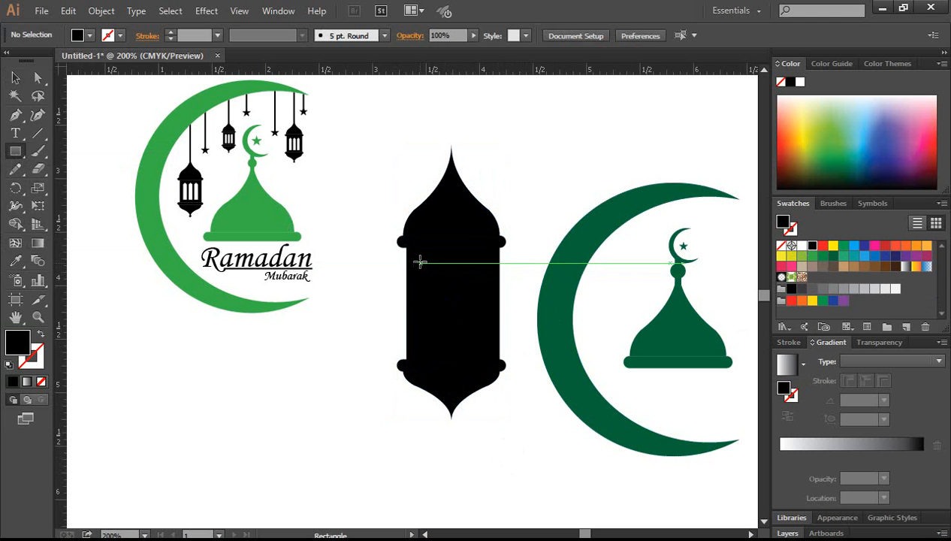
{"action": "left_click_drag", "start_coordinate": [419, 257], "coordinate": [438, 347]}
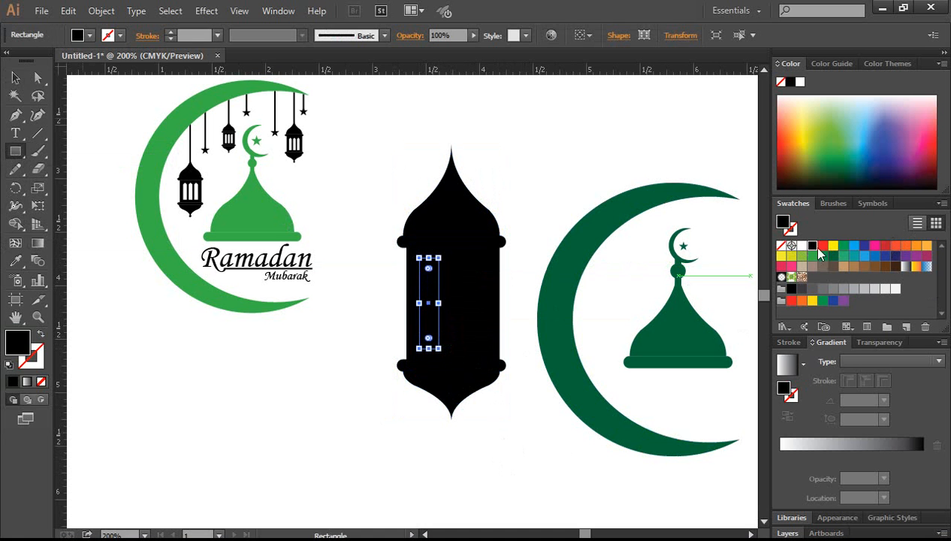
{"action": "left_click", "coordinate": [802, 247]}
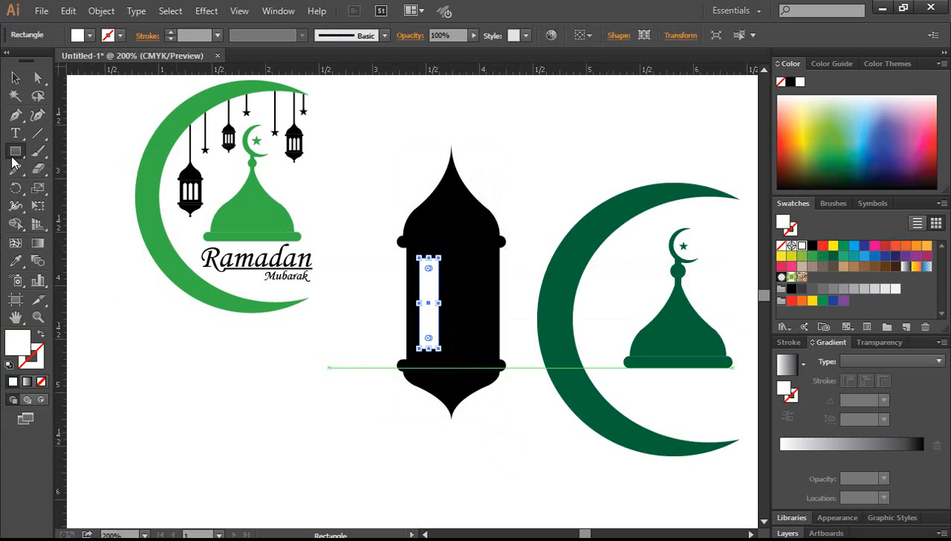
{"action": "left_click", "coordinate": [15, 77]}
{"action": "left_click", "coordinate": [461, 446]}
{"action": "left_click", "coordinate": [460, 316], "text": "ctrl"}
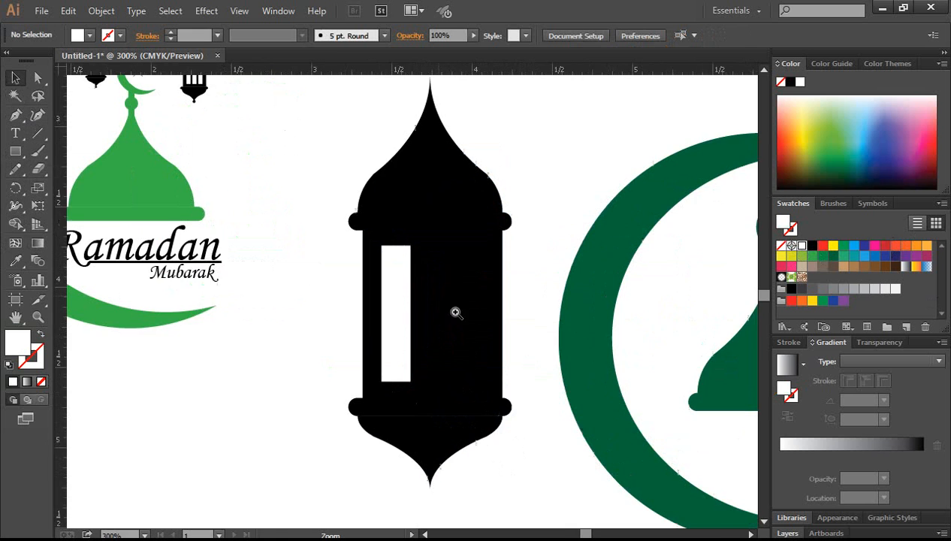
Step: Lower the top edge of the lantern's white window rectangle so it is about 0.8 in tall
{"action": "left_click_drag", "start_coordinate": [433, 317], "coordinate": [452, 320]}
{"action": "left_click", "coordinate": [453, 303]}
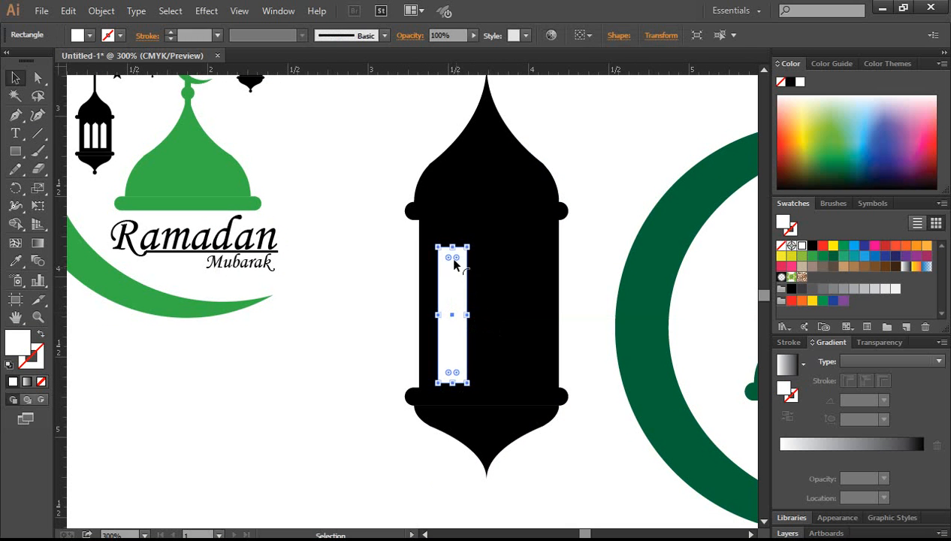
{"action": "left_click_drag", "start_coordinate": [453, 246], "coordinate": [451, 255]}
{"action": "left_click", "coordinate": [506, 463]}
Step: Duplicate the lantern's lower dome beside the lantern and flip the copy upright
{"action": "left_click", "coordinate": [483, 441]}
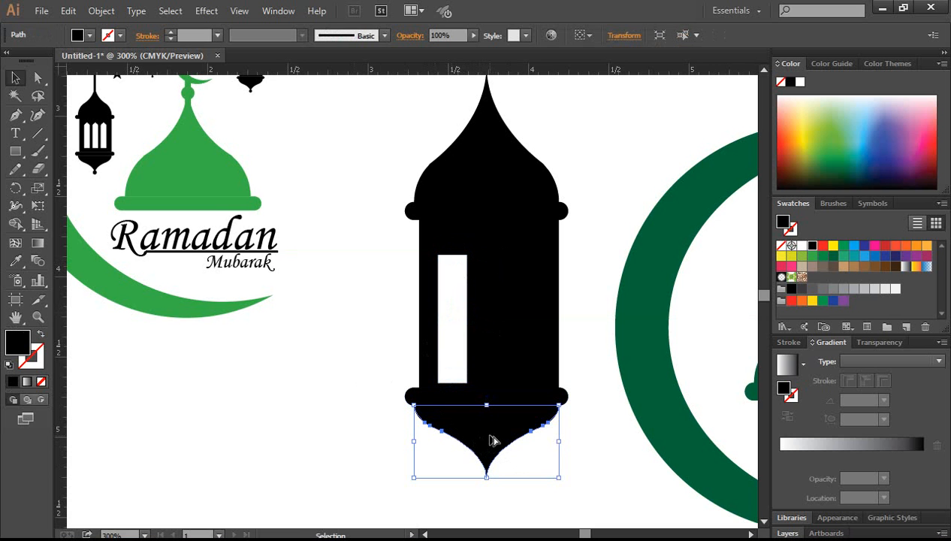
{"action": "left_click_drag", "start_coordinate": [490, 441], "coordinate": [298, 443], "text": "alt"}
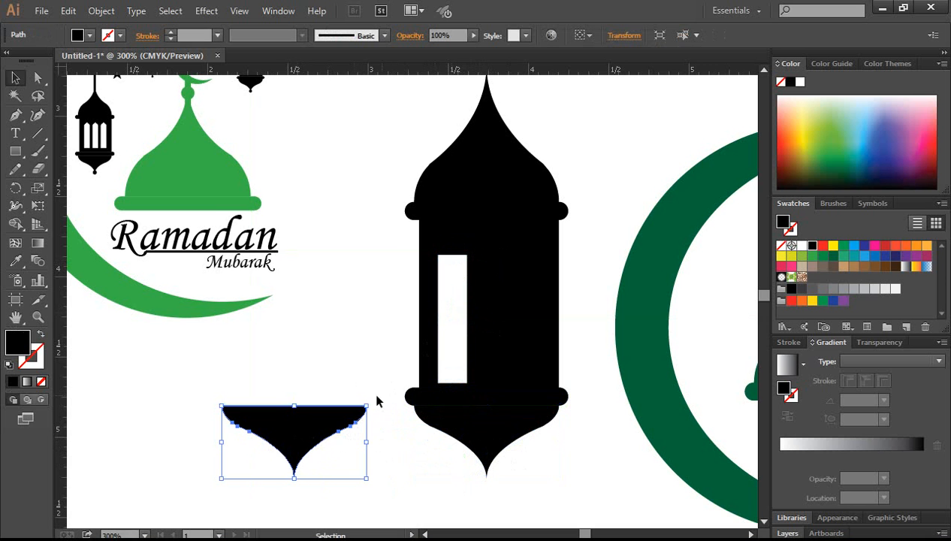
{"action": "left_click_drag", "start_coordinate": [369, 399], "coordinate": [237, 468]}
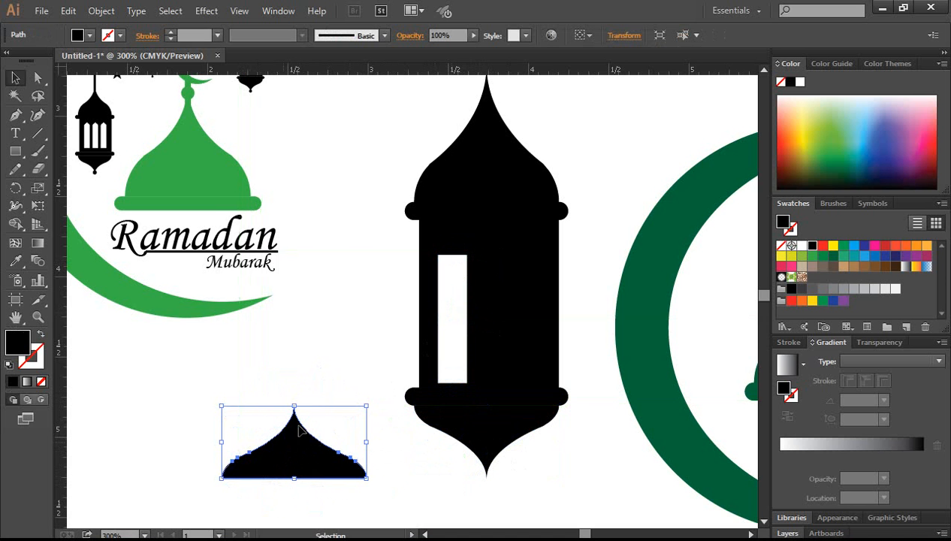
Step: Shrink the upright dome copy to about 0.45 in wide, place it over the lantern body and fill it white
{"action": "left_click_drag", "start_coordinate": [297, 404], "coordinate": [503, 251]}
{"action": "left_click", "coordinate": [800, 246]}
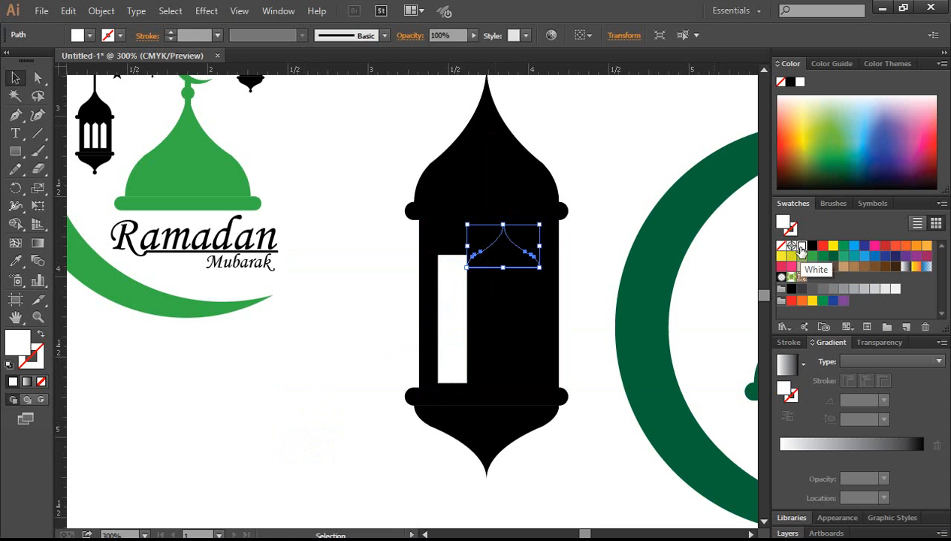
{"action": "left_click", "coordinate": [801, 247]}
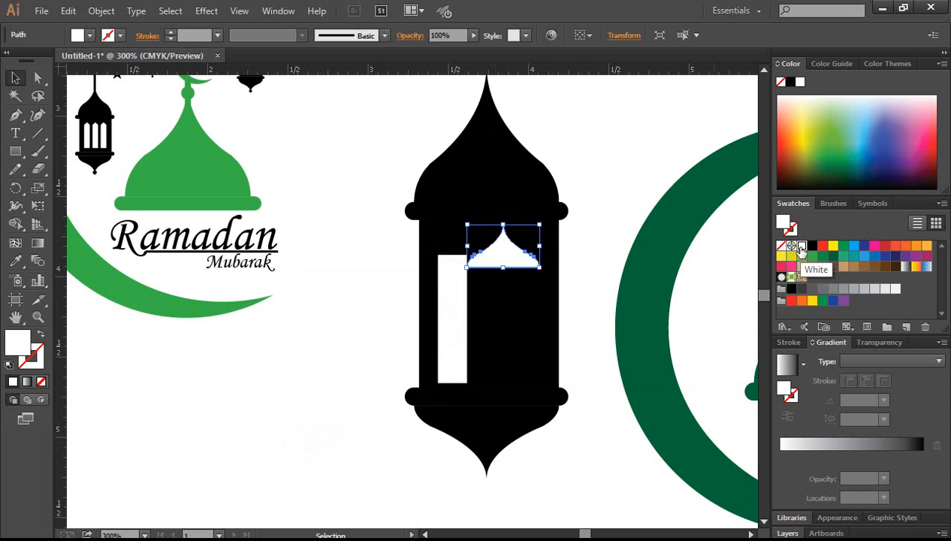
Step: Center the white dome over the window rectangle and scale it down to roughly the window's width
{"action": "left_click", "coordinate": [467, 279], "text": "ctrl"}
{"action": "left_click", "coordinate": [432, 311], "text": "ctrl"}
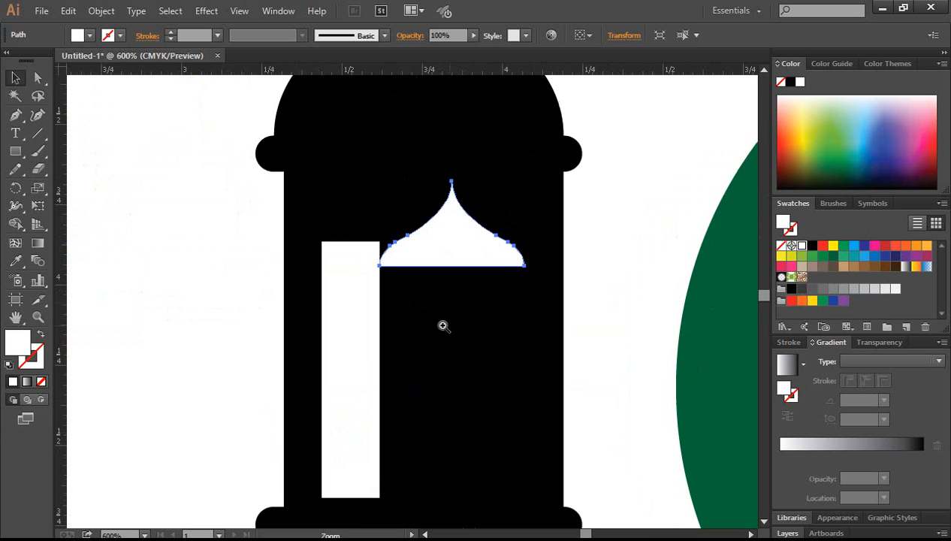
{"action": "left_click", "coordinate": [433, 317], "text": "ctrl"}
{"action": "left_click_drag", "start_coordinate": [433, 312], "coordinate": [623, 380]}
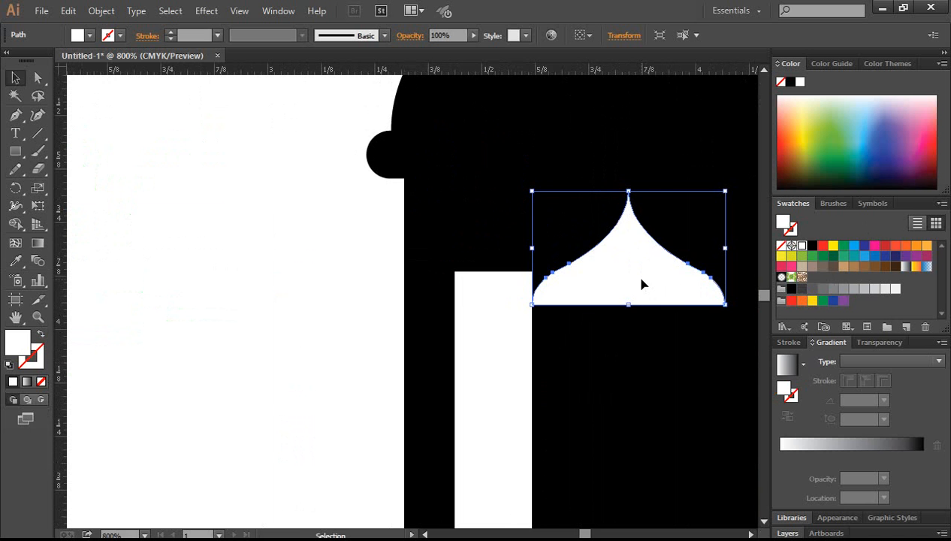
{"action": "left_click_drag", "start_coordinate": [641, 282], "coordinate": [510, 261]}
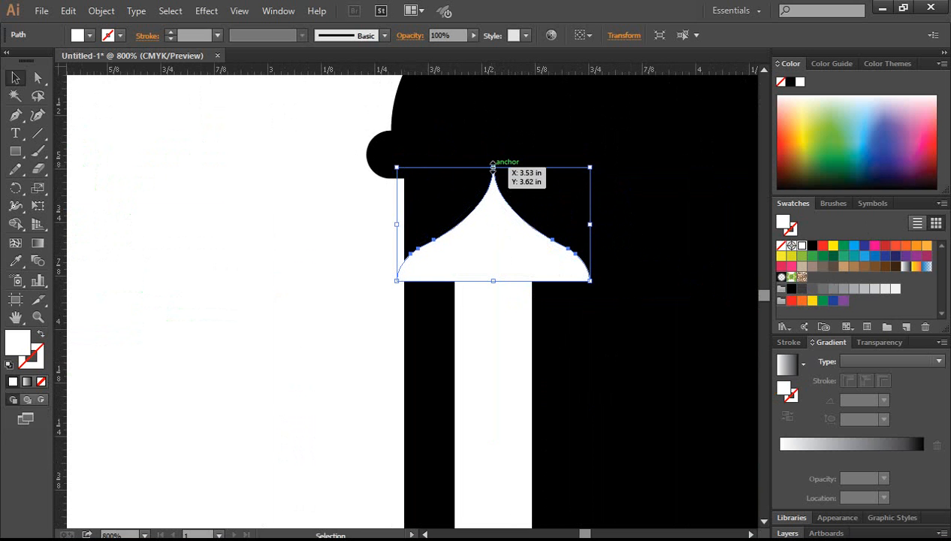
{"action": "left_click_drag", "start_coordinate": [493, 167], "coordinate": [492, 236]}
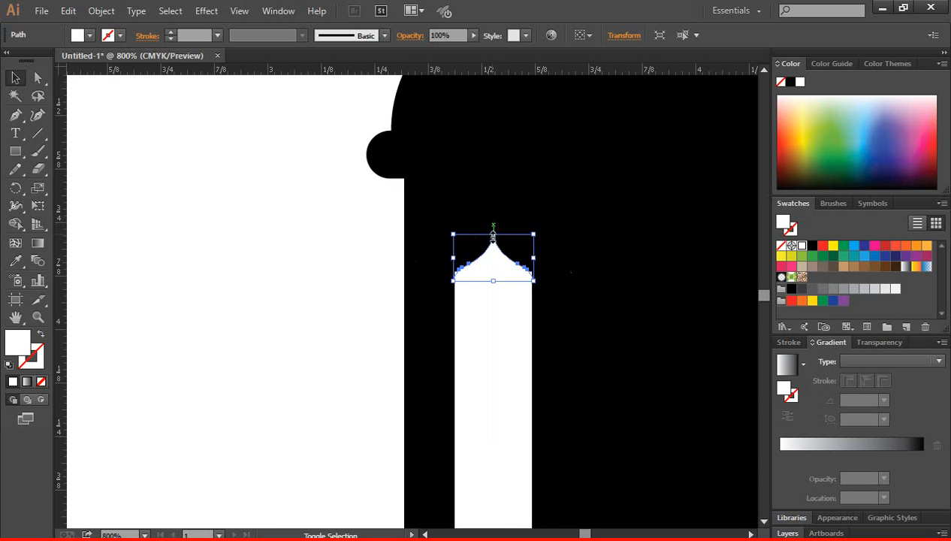
Step: Raise the white dome so its base meets the window rectangle's top edge, and narrow it to match the window's width exactly
{"action": "left_click", "coordinate": [335, 294]}
{"action": "left_click", "coordinate": [466, 304], "text": "ctrl+space"}
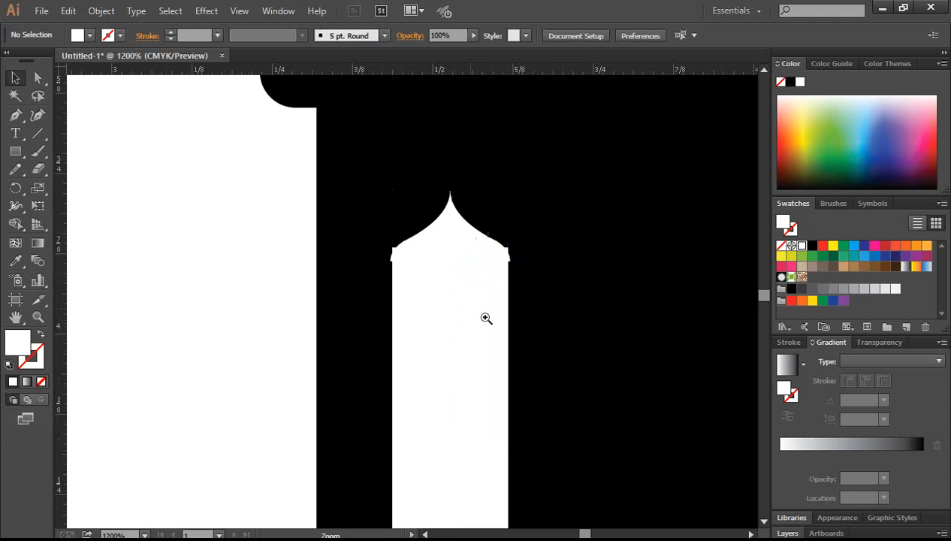
{"action": "left_click", "coordinate": [431, 270], "text": "ctrl"}
{"action": "left_click", "coordinate": [446, 298], "text": "ctrl"}
{"action": "left_click", "coordinate": [446, 299], "text": "ctrl"}
{"action": "left_click_drag", "start_coordinate": [424, 286], "coordinate": [577, 380]}
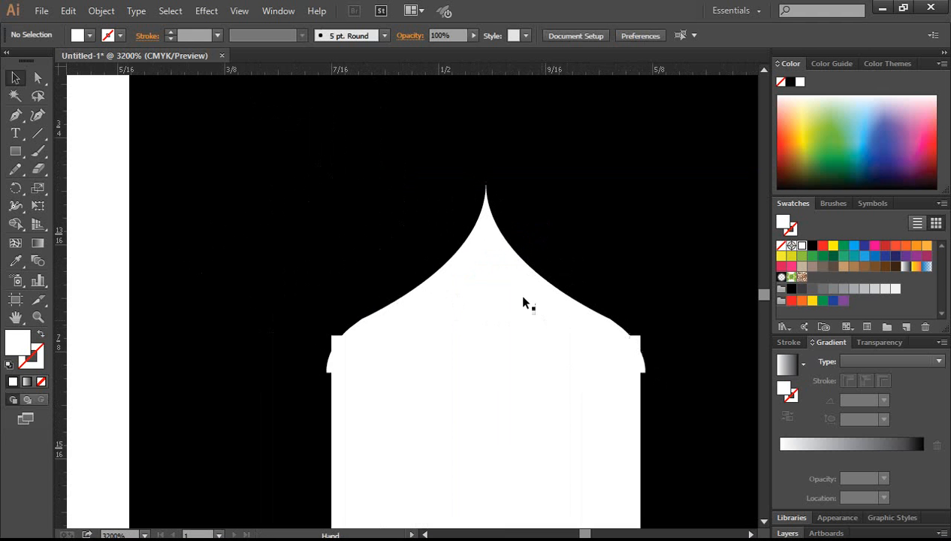
{"action": "left_click", "coordinate": [486, 320]}
{"action": "left_click_drag", "start_coordinate": [486, 324], "coordinate": [483, 293]}
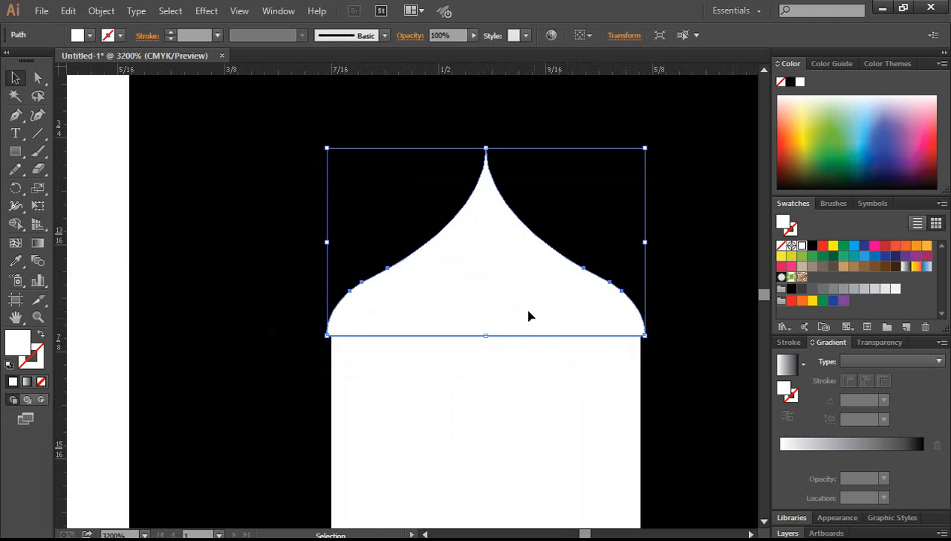
{"action": "left_click", "coordinate": [490, 264], "text": "ctrl"}
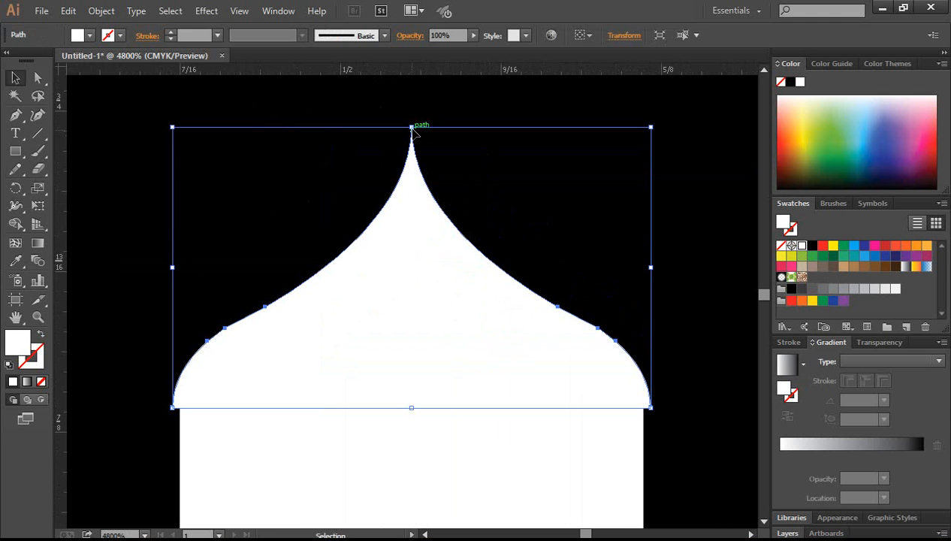
{"action": "left_click_drag", "start_coordinate": [412, 128], "coordinate": [411, 135]}
{"action": "left_click", "coordinate": [121, 339]}
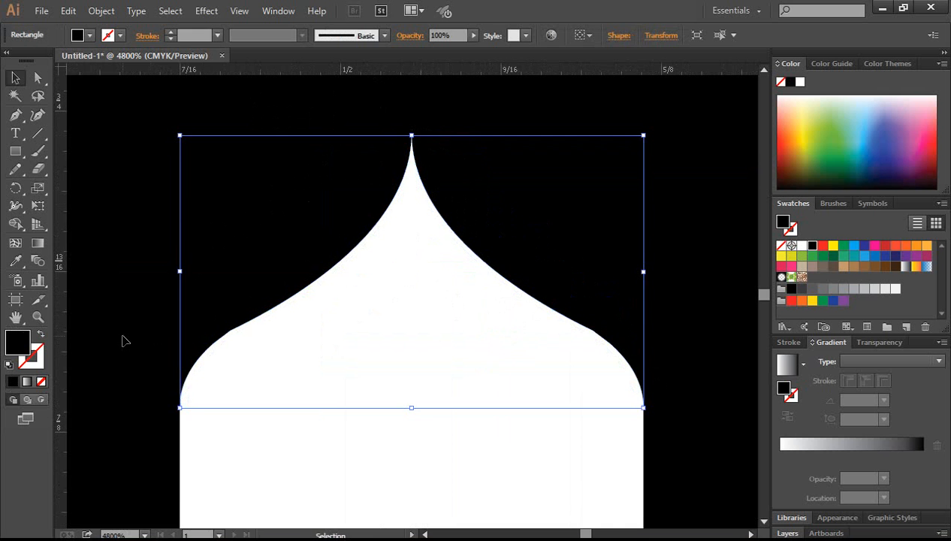
Step: Stretch the window's dome top upward to about 0.14 in tall
{"action": "key", "text": "ctrl+minus"}
{"action": "key", "text": "ctrl+minus"}
{"action": "key", "text": "ctrl+minus"}
{"action": "key", "text": "ctrl+minus"}
{"action": "key", "text": "ctrl+minus"}
{"action": "key", "text": "ctrl+minus"}
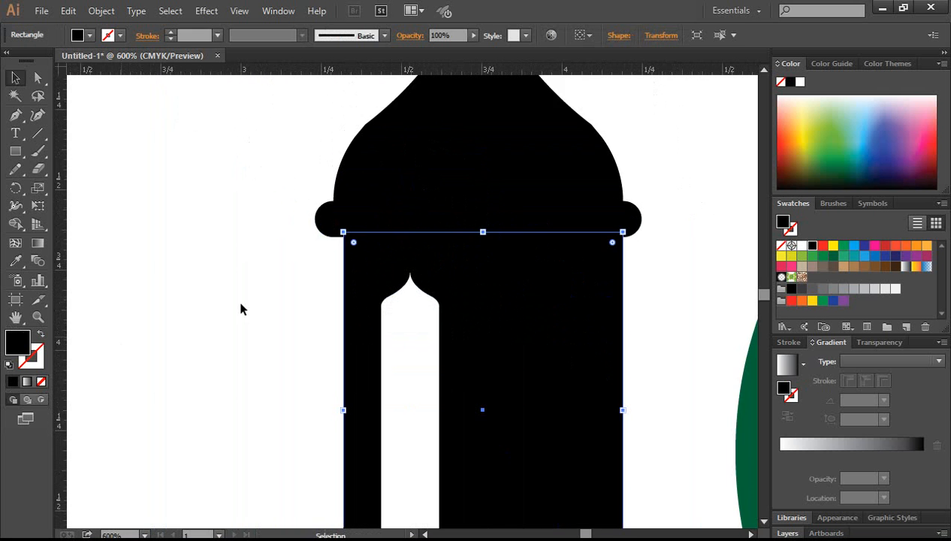
{"action": "scroll", "coordinate": [496, 397], "scroll_direction": "down", "scroll_amount": 4}
{"action": "left_click", "coordinate": [246, 350]}
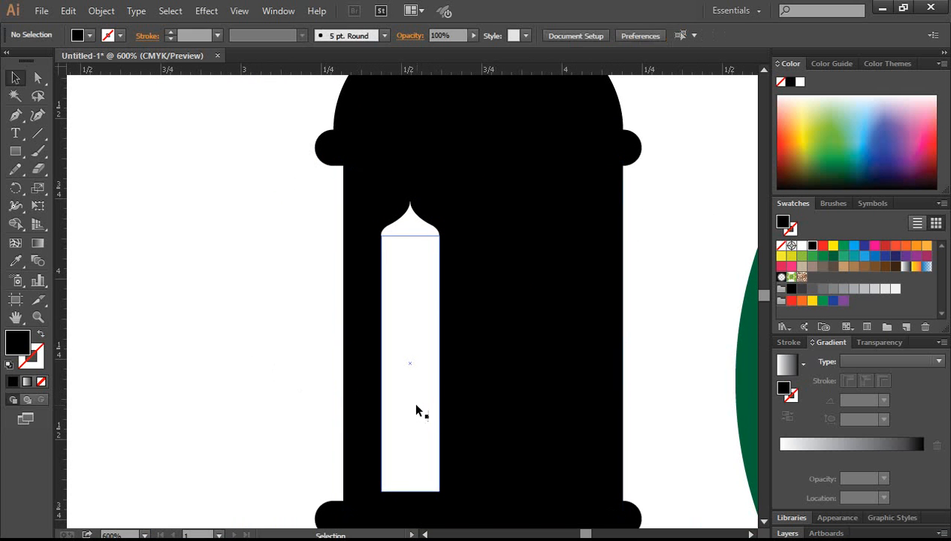
{"action": "left_click", "coordinate": [416, 410]}
{"action": "left_click", "coordinate": [413, 224]}
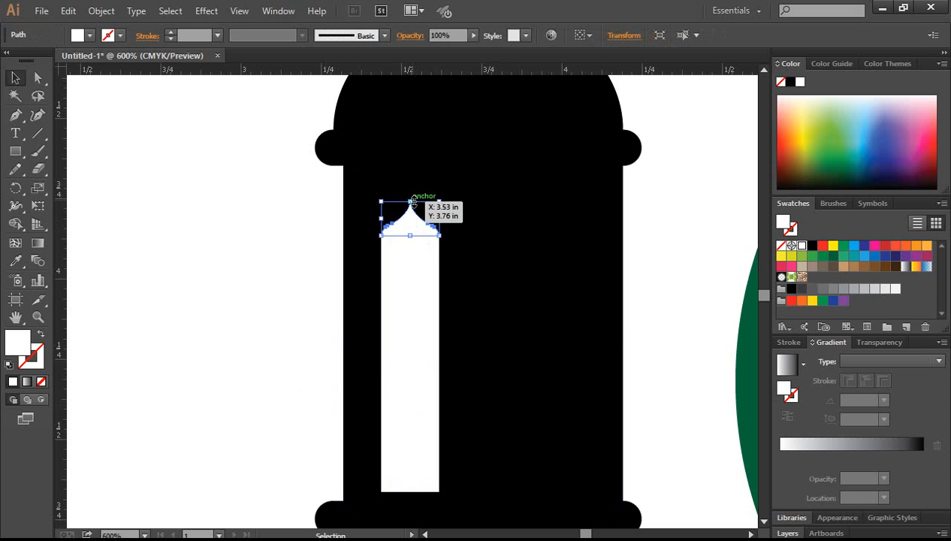
{"action": "left_click_drag", "start_coordinate": [410, 202], "coordinate": [410, 191]}
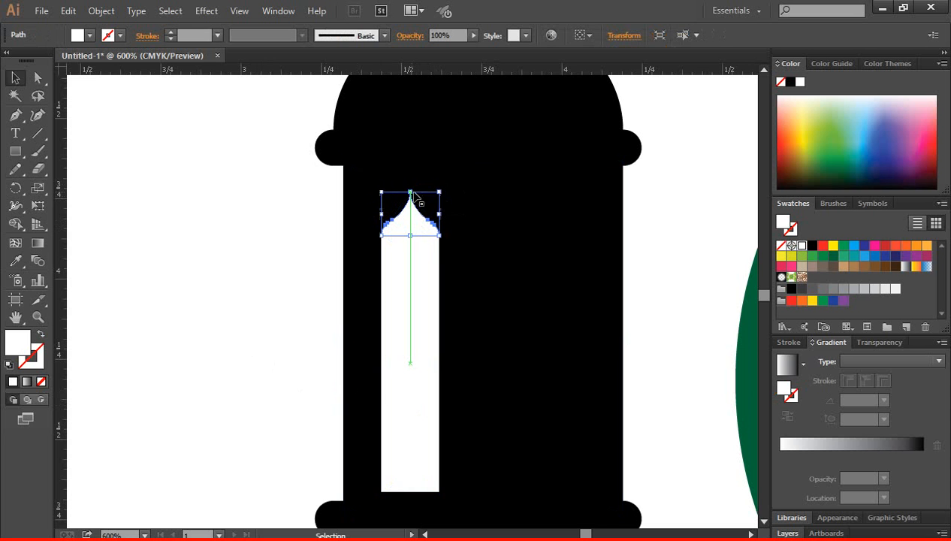
{"action": "left_click", "coordinate": [234, 293]}
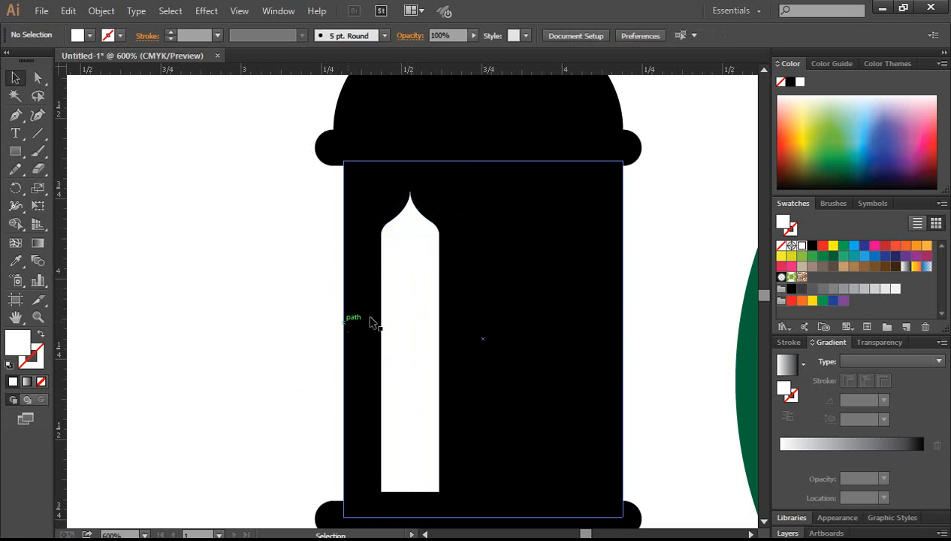
Step: Copy the window rectangle with its dome top about 0.27 in to the right and repeat the copy for a third window
{"action": "left_click", "coordinate": [419, 308]}
{"action": "left_click", "coordinate": [407, 224], "text": "shift"}
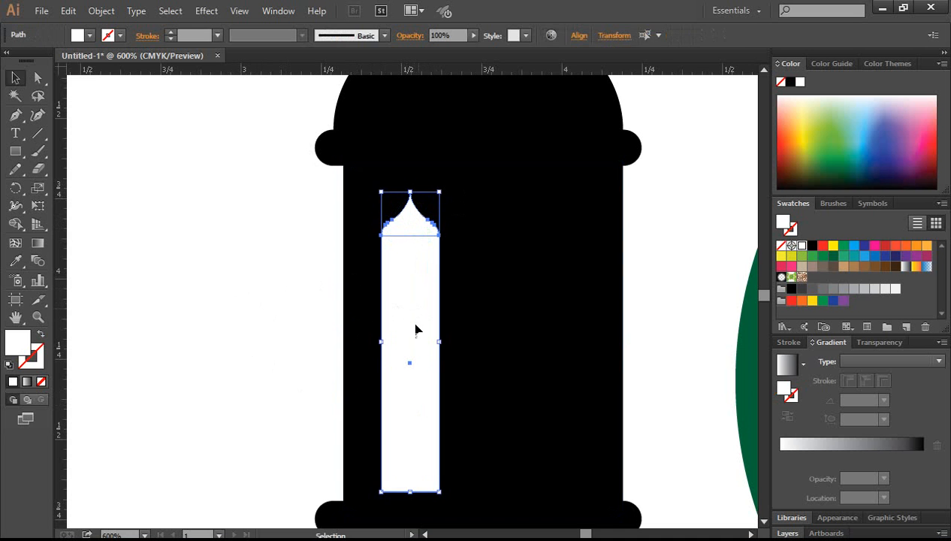
{"action": "left_click_drag", "start_coordinate": [414, 365], "coordinate": [500, 371]}
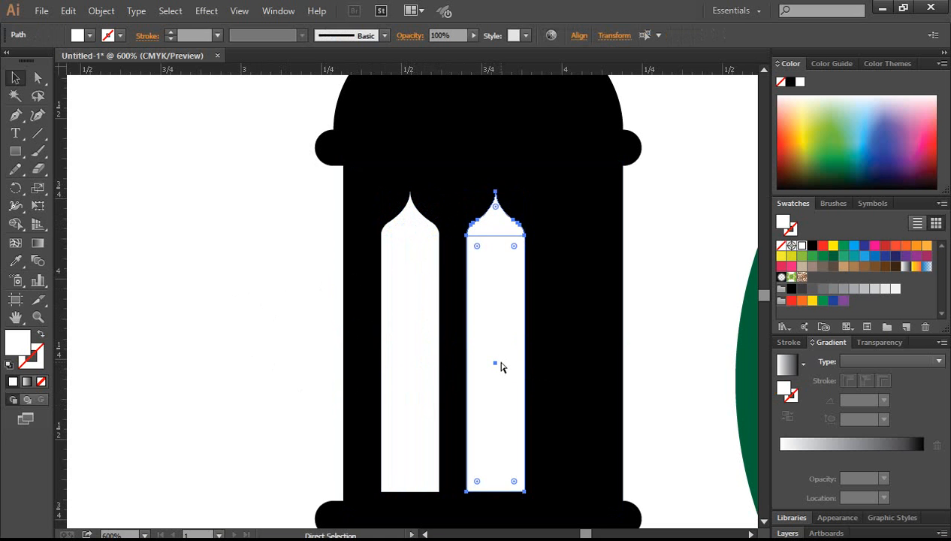
{"action": "key", "text": "ctrl+d"}
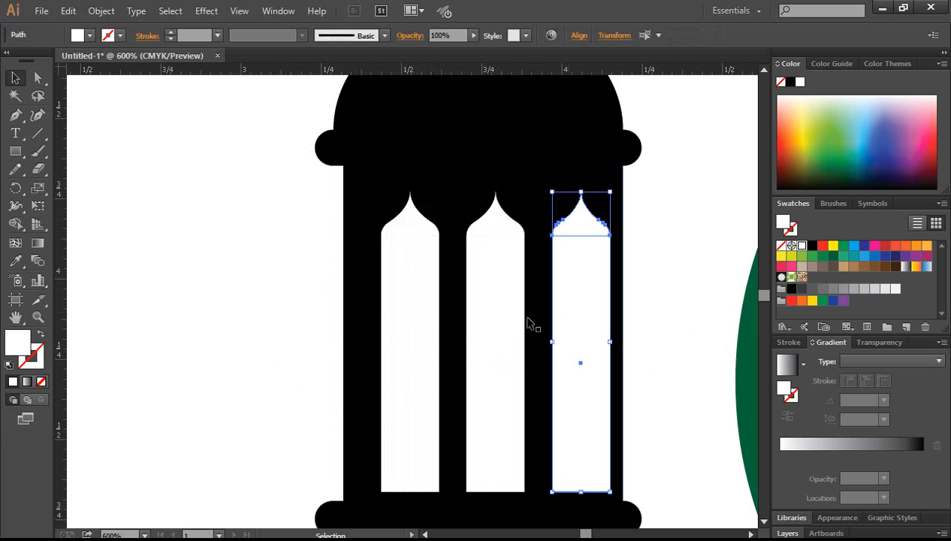
Step: Nudge all three windows left together to center them in the lantern body
{"action": "left_click", "coordinate": [485, 324], "text": "shift"}
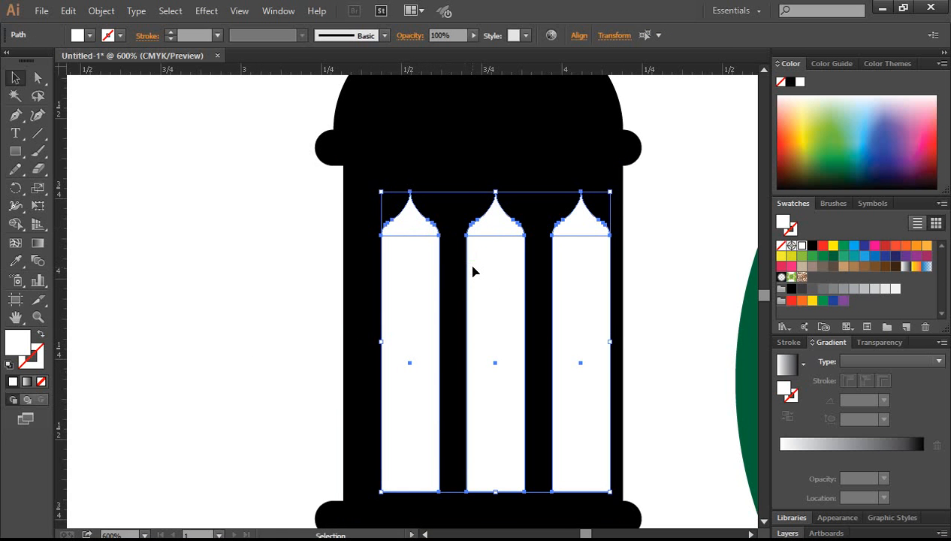
{"action": "key", "text": "Left"}
{"action": "key", "text": "Left"}
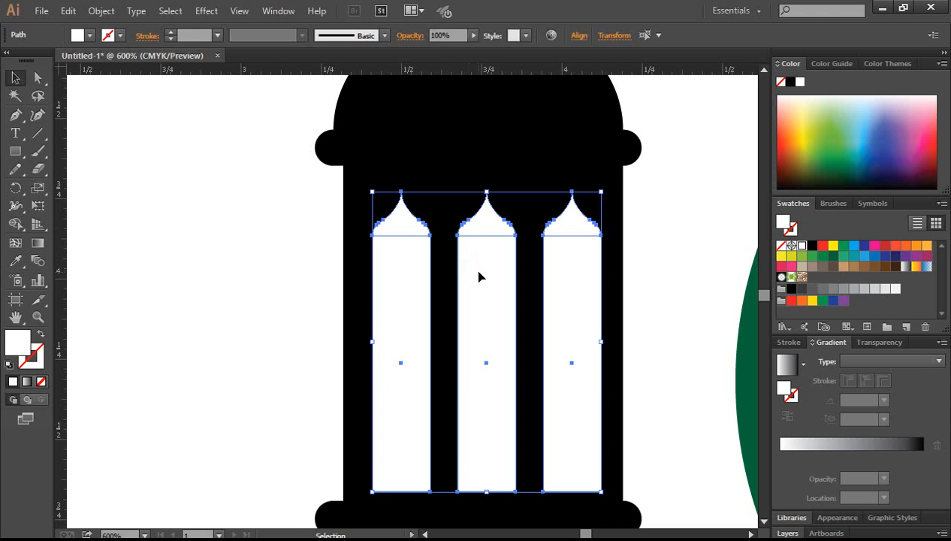
{"action": "key", "text": "Left"}
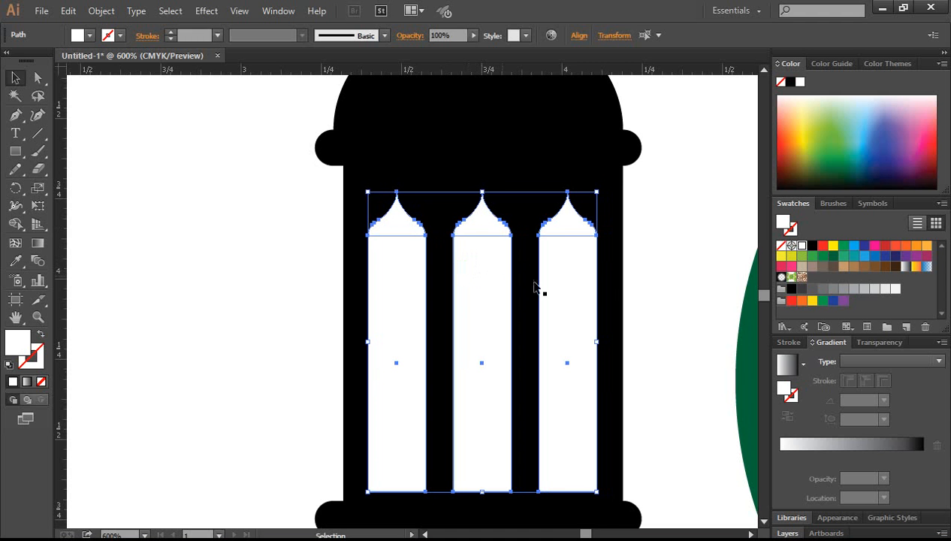
{"action": "left_click", "coordinate": [685, 294]}
Step: Group all parts of the black lantern, including its white windows
{"action": "key", "text": "ctrl+minus"}
{"action": "key", "text": "ctrl+minus"}
{"action": "key", "text": "ctrl+minus"}
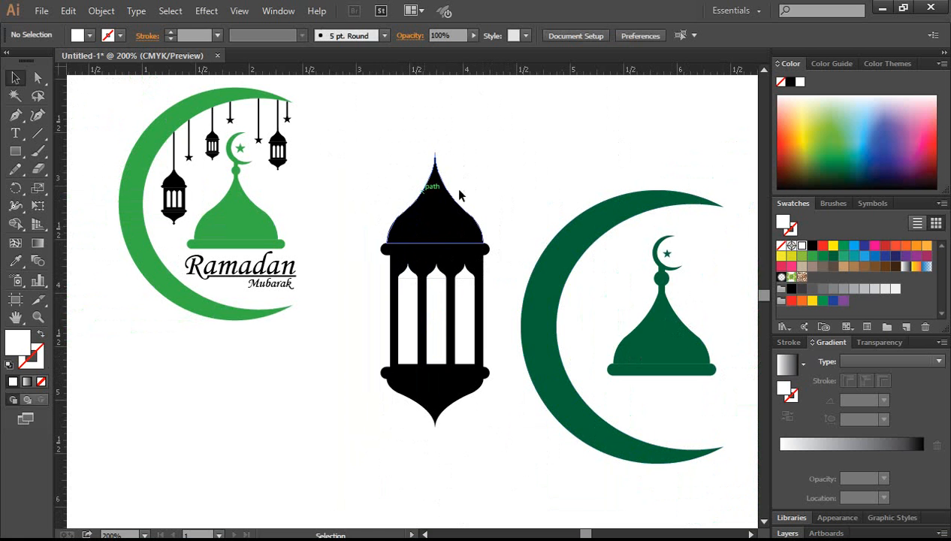
{"action": "left_click_drag", "start_coordinate": [438, 351], "coordinate": [483, 442]}
{"action": "right_click", "coordinate": [434, 220]}
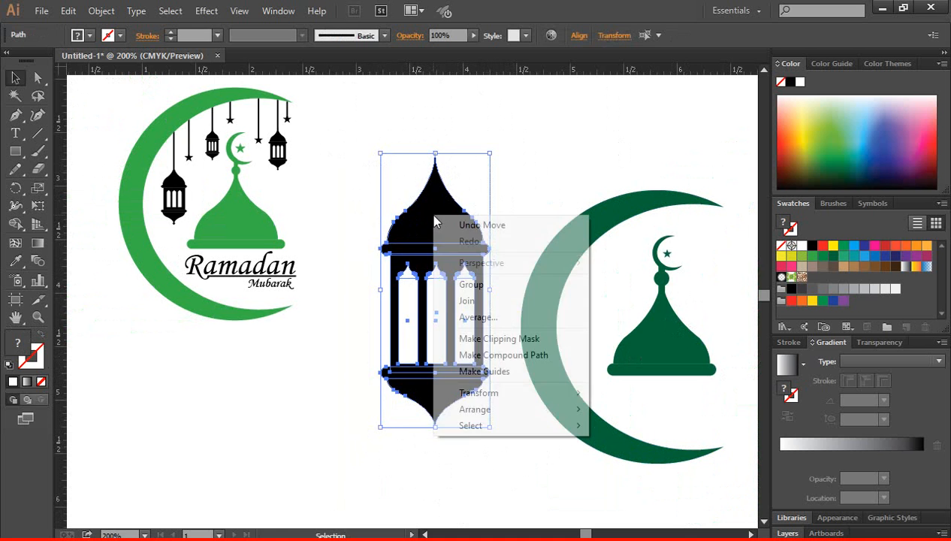
{"action": "left_click", "coordinate": [484, 289]}
{"action": "left_click", "coordinate": [477, 466]}
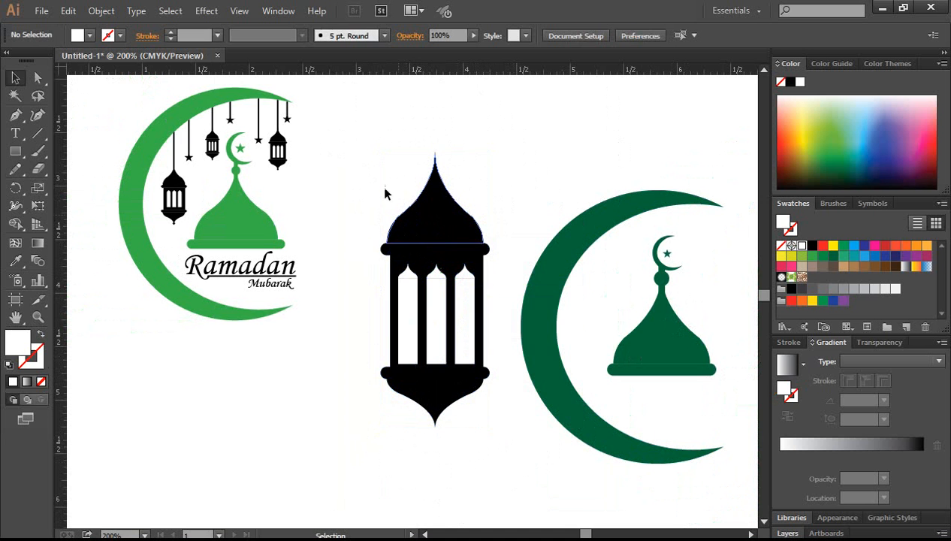
Step: Scale the lantern group down to about 0.65 in tall and place it inside the dark green crescent, left of the mosque dome
{"action": "left_click_drag", "start_coordinate": [379, 177], "coordinate": [483, 444]}
{"action": "left_click", "coordinate": [489, 432]}
{"action": "left_click_drag", "start_coordinate": [377, 153], "coordinate": [450, 369]}
{"action": "left_click_drag", "start_coordinate": [436, 299], "coordinate": [591, 317]}
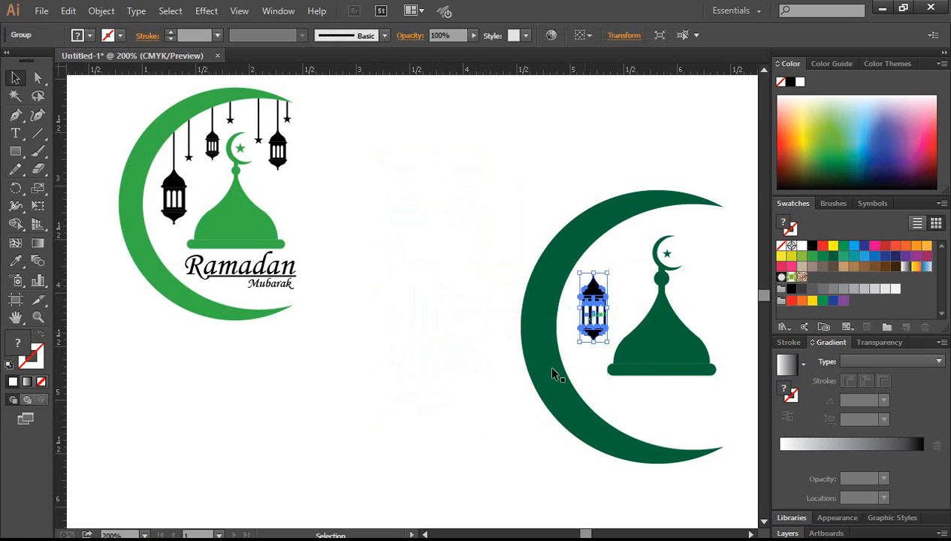
{"action": "left_click", "coordinate": [463, 406]}
Step: Draw a vertical line about 0.47 in long from the lantern's tip up into the dark green crescent
{"action": "left_click", "coordinate": [563, 299], "text": "ctrl"}
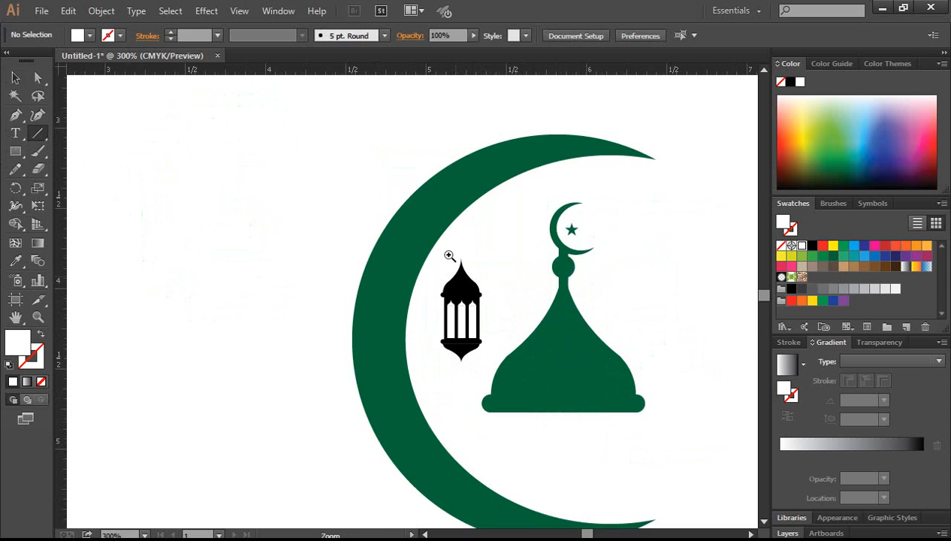
{"action": "left_click", "coordinate": [435, 323], "text": "ctrl"}
{"action": "left_click", "coordinate": [435, 323], "text": "ctrl"}
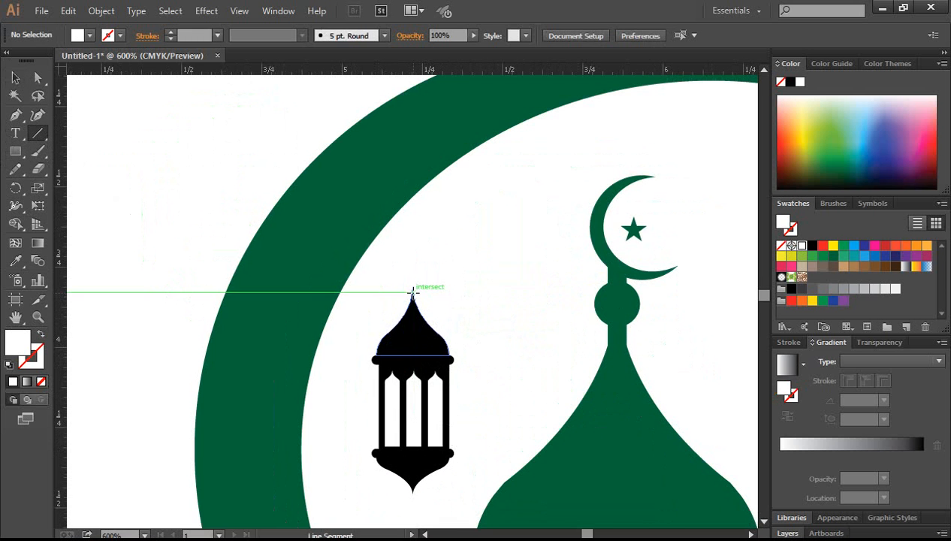
{"action": "left_click_drag", "start_coordinate": [412, 291], "coordinate": [398, 137]}
Step: Give the lantern's hanging line a black 1 pt stroke with no fill
{"action": "left_click", "coordinate": [15, 78]}
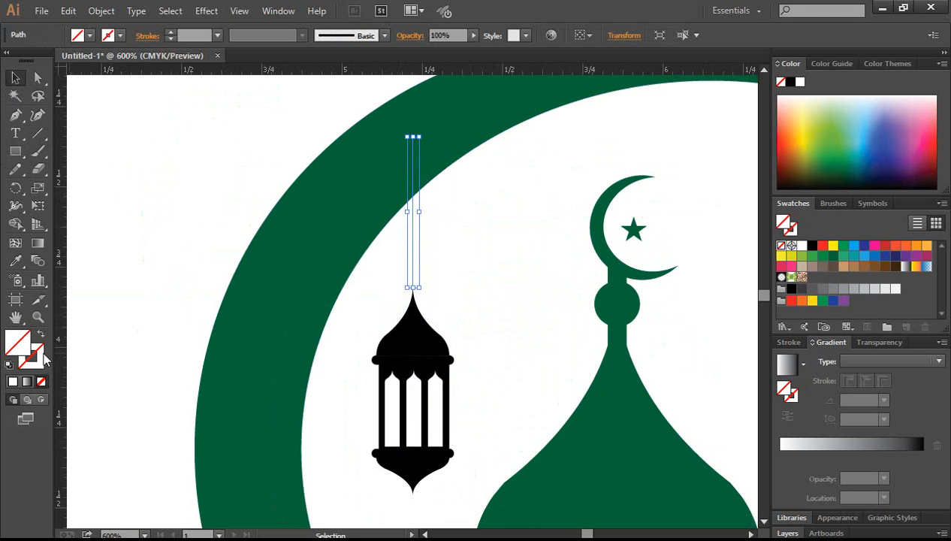
{"action": "left_click", "coordinate": [40, 350]}
{"action": "left_click", "coordinate": [172, 34]}
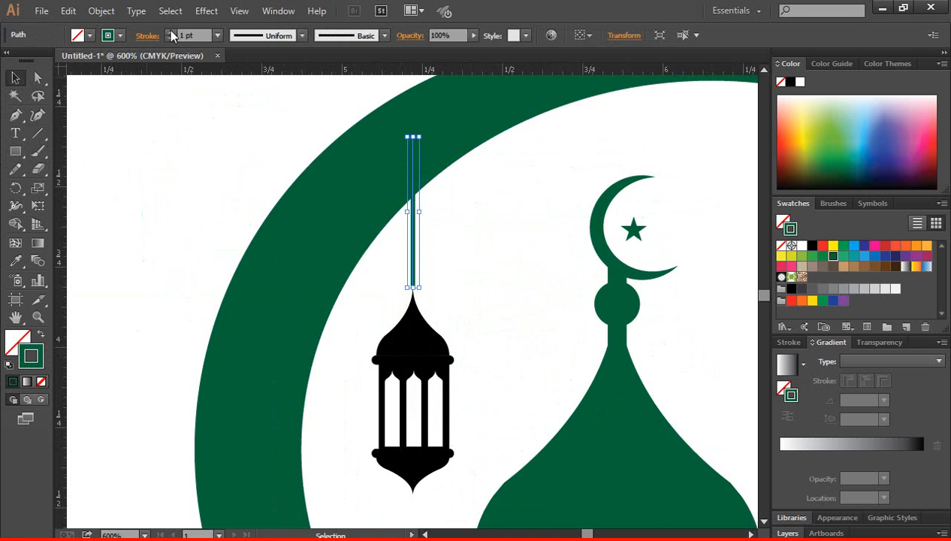
{"action": "left_click", "coordinate": [812, 246]}
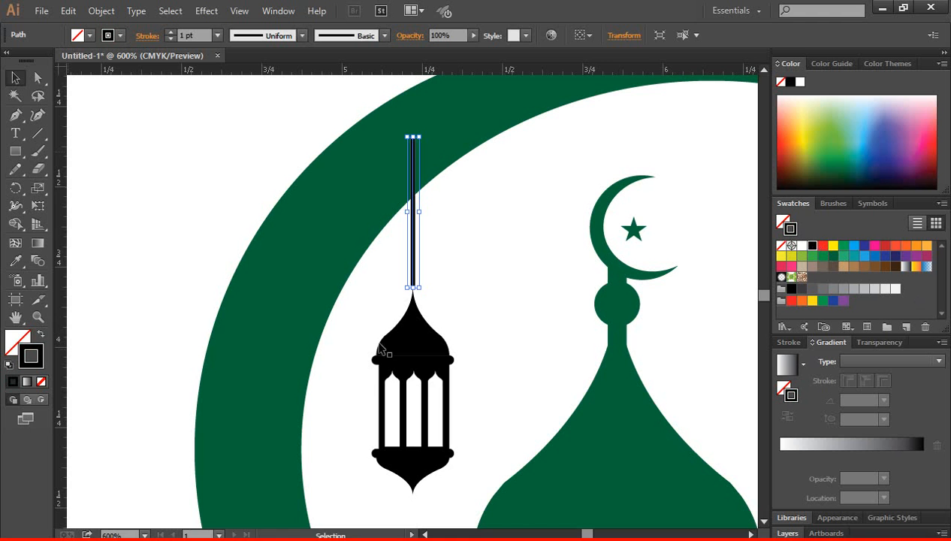
Step: Move the hanging line down so that its lower end overlaps the tip of the black lantern
{"action": "left_click", "coordinate": [450, 237]}
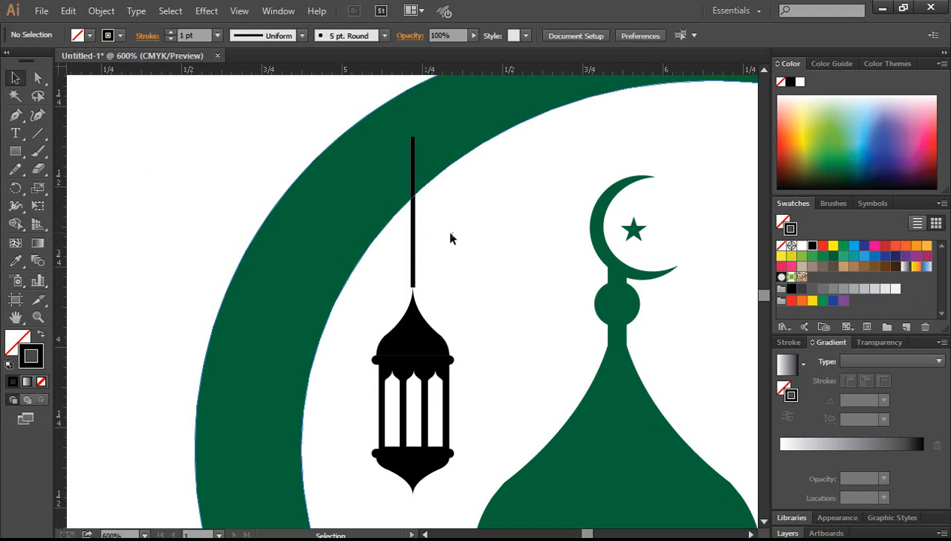
{"action": "left_click", "coordinate": [414, 247]}
{"action": "key", "text": "Down"}
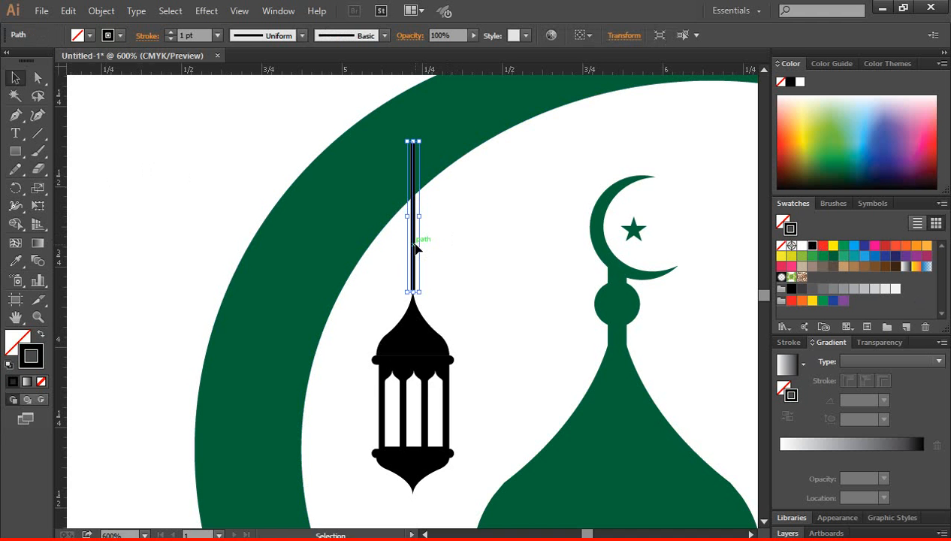
{"action": "key", "text": "Down"}
{"action": "key", "text": "Down"}
{"action": "key", "text": "Down"}
{"action": "key", "text": "Down"}
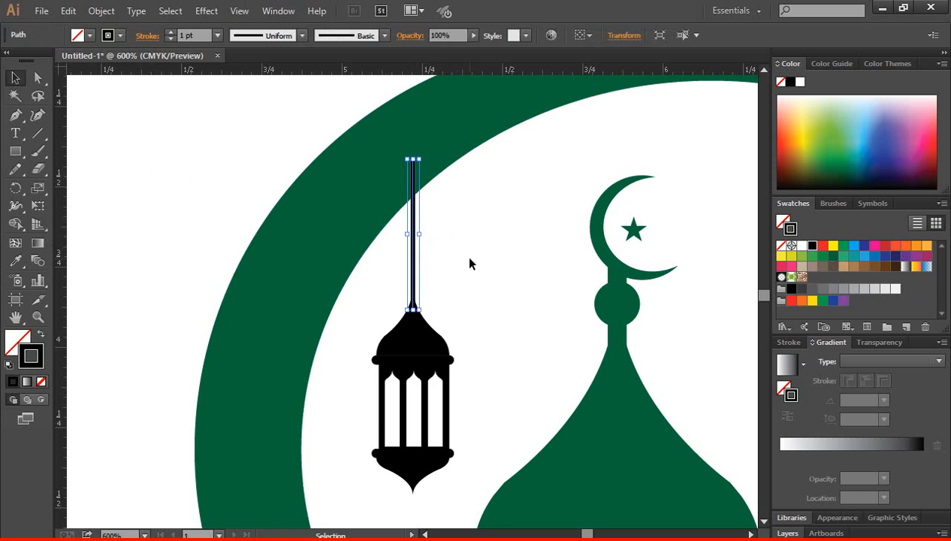
{"action": "left_click", "coordinate": [470, 263]}
{"action": "scroll", "coordinate": [470, 263], "scroll_direction": "down", "scroll_amount": 1}
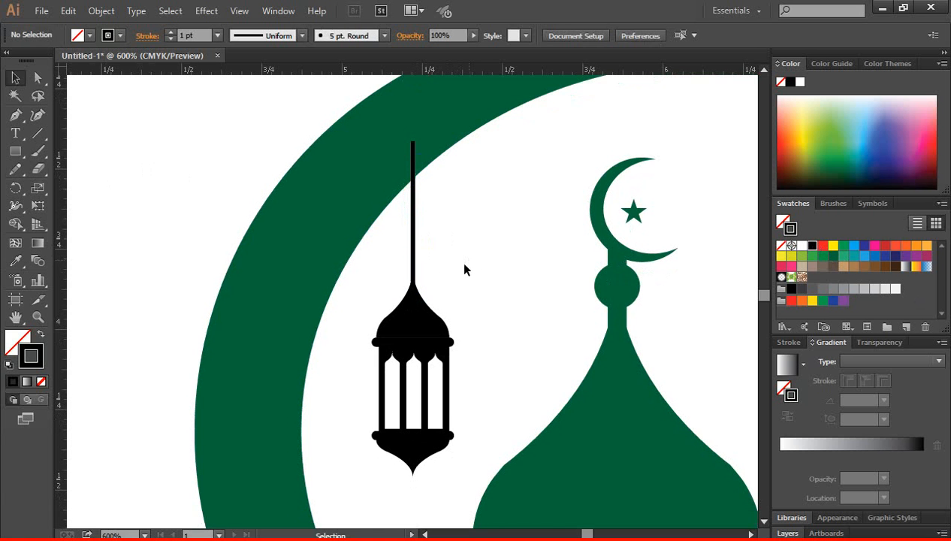
{"action": "left_click", "coordinate": [358, 195]}
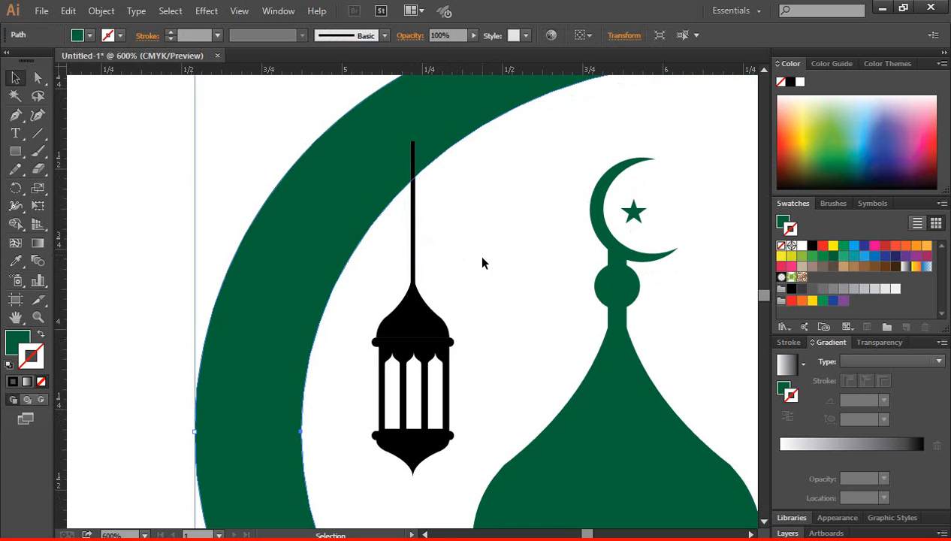
{"action": "left_click", "coordinate": [476, 253]}
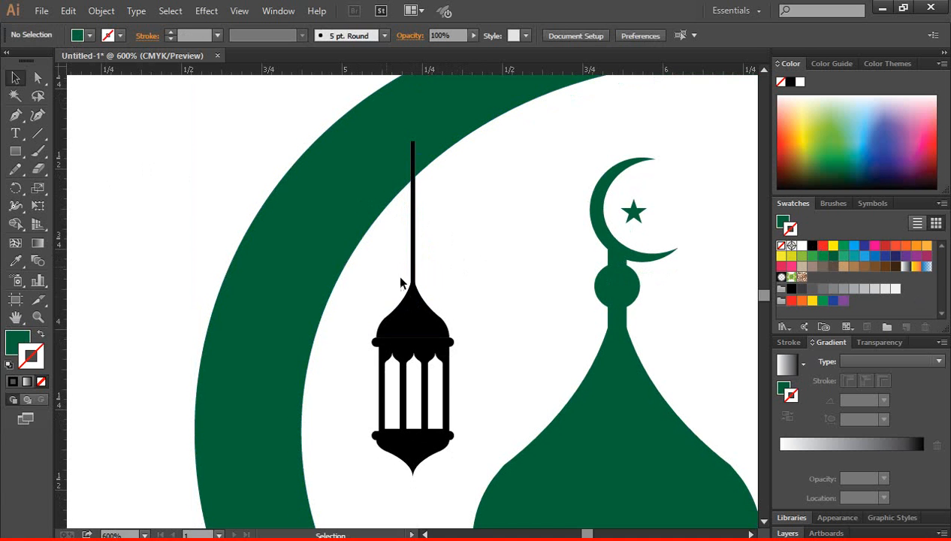
Step: Copy the lantern with its line, scale the copy to about 0.68 in tall, and hang it from the crescent left of the dome's finial
{"action": "left_click_drag", "start_coordinate": [380, 262], "coordinate": [459, 467]}
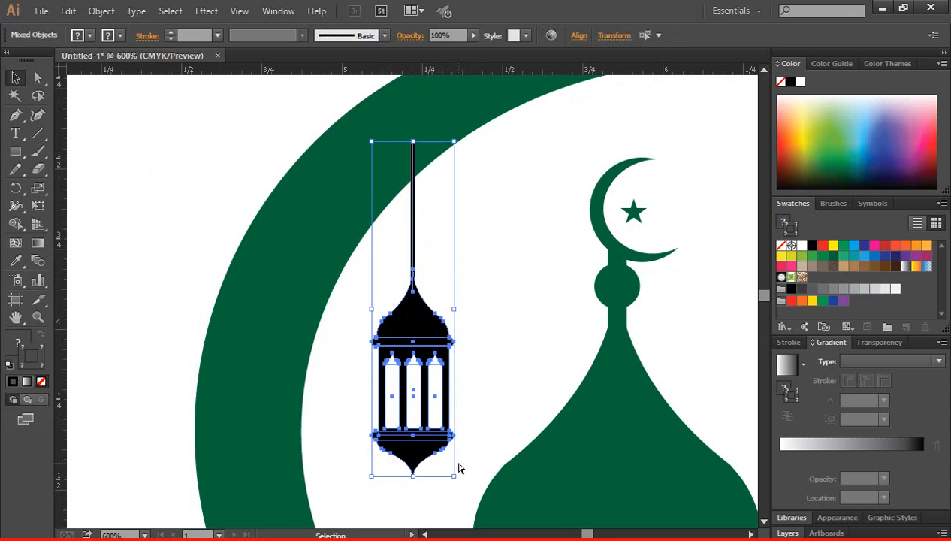
{"action": "key", "text": "ctrl+minus"}
{"action": "key", "text": "ctrl+minus"}
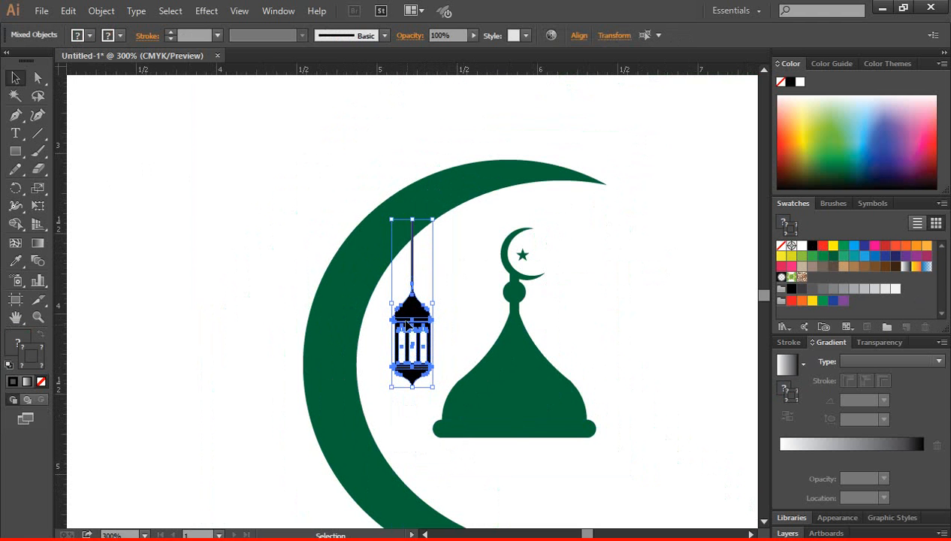
{"action": "left_click_drag", "start_coordinate": [431, 371], "coordinate": [490, 284]}
{"action": "key", "text": "ctrl+equal"}
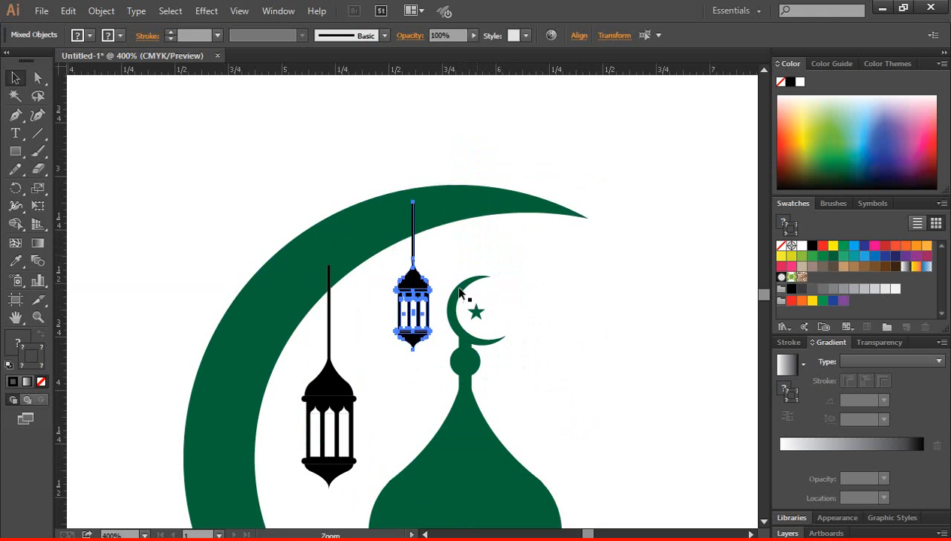
{"action": "left_click_drag", "start_coordinate": [413, 284], "coordinate": [423, 303]}
{"action": "left_click", "coordinate": [587, 337]}
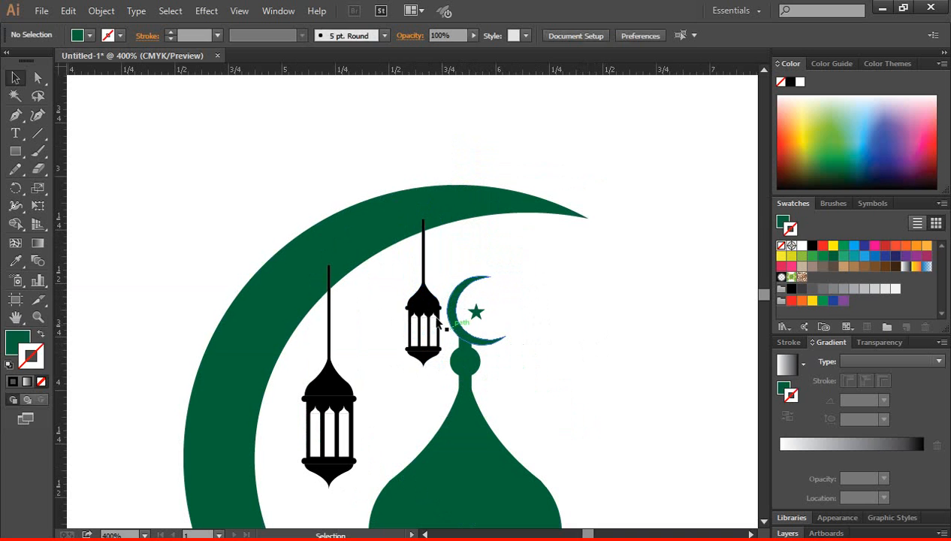
Step: Add a third lantern copy about 0.8 in tall with its line, hanging near the crescent's upper tip, right of the dome's finial
{"action": "left_click_drag", "start_coordinate": [390, 265], "coordinate": [543, 301]}
{"action": "left_click_drag", "start_coordinate": [542, 360], "coordinate": [545, 385]}
{"action": "left_click", "coordinate": [631, 405]}
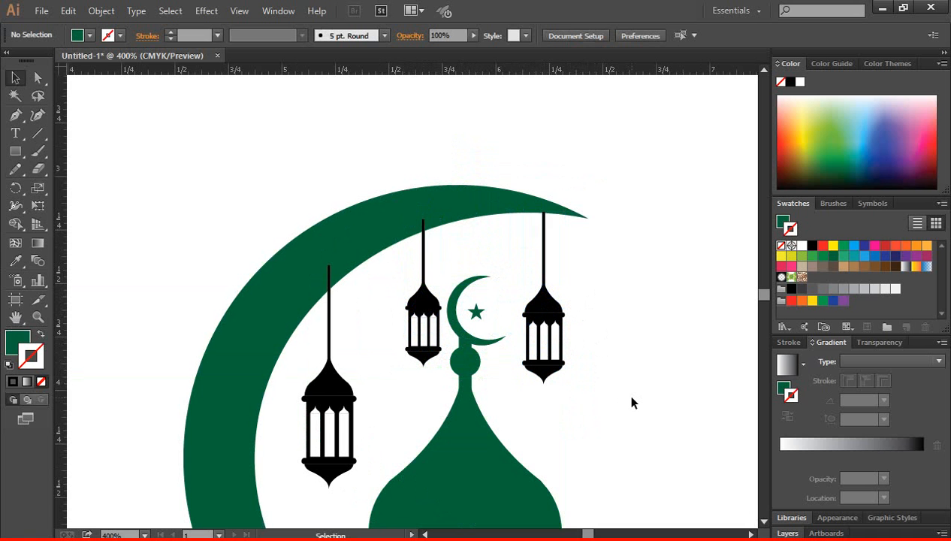
Step: Draw a five-pointed star about 0.08 in wide between the large lantern and the smallest one
{"action": "scroll", "coordinate": [568, 391], "scroll_direction": "down", "scroll_amount": 1}
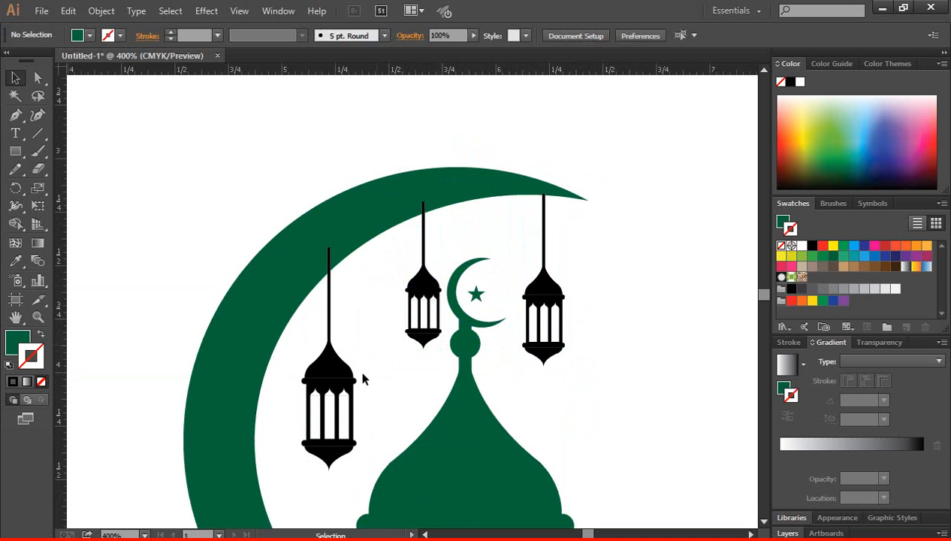
{"action": "scroll", "coordinate": [634, 351], "scroll_direction": "down", "scroll_amount": 1}
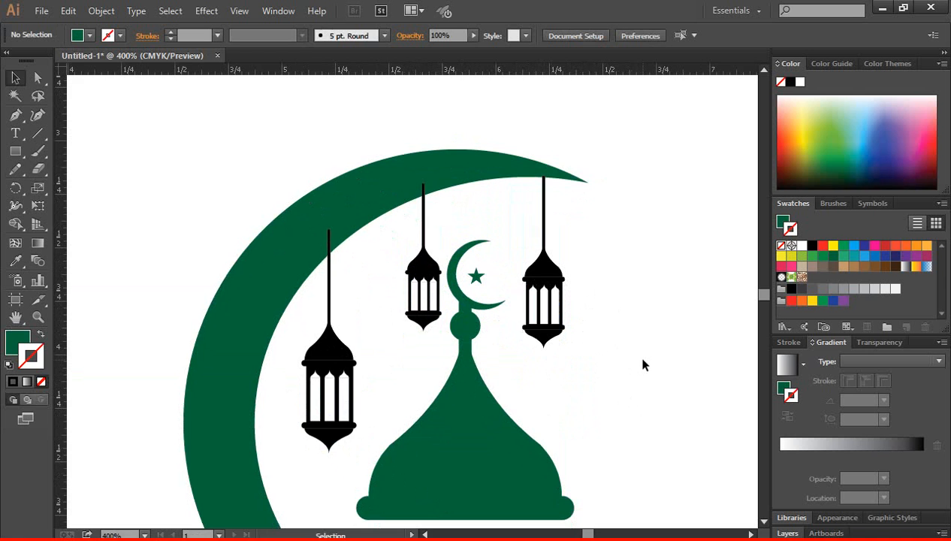
{"action": "key", "text": "ctrl+minus"}
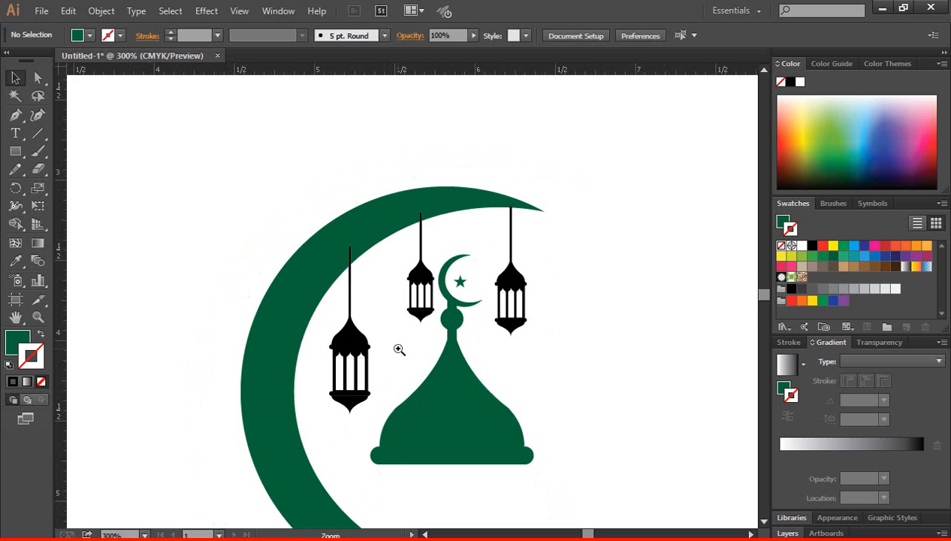
{"action": "left_click", "coordinate": [399, 349]}
{"action": "left_click", "coordinate": [404, 305]}
{"action": "left_click_drag", "start_coordinate": [403, 295], "coordinate": [499, 335]}
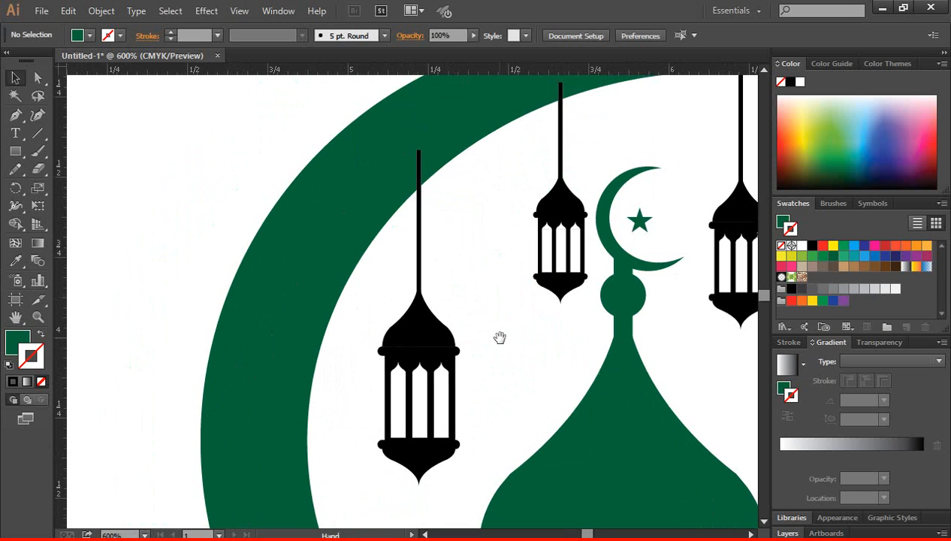
{"action": "left_click_drag", "start_coordinate": [15, 151], "coordinate": [72, 224]}
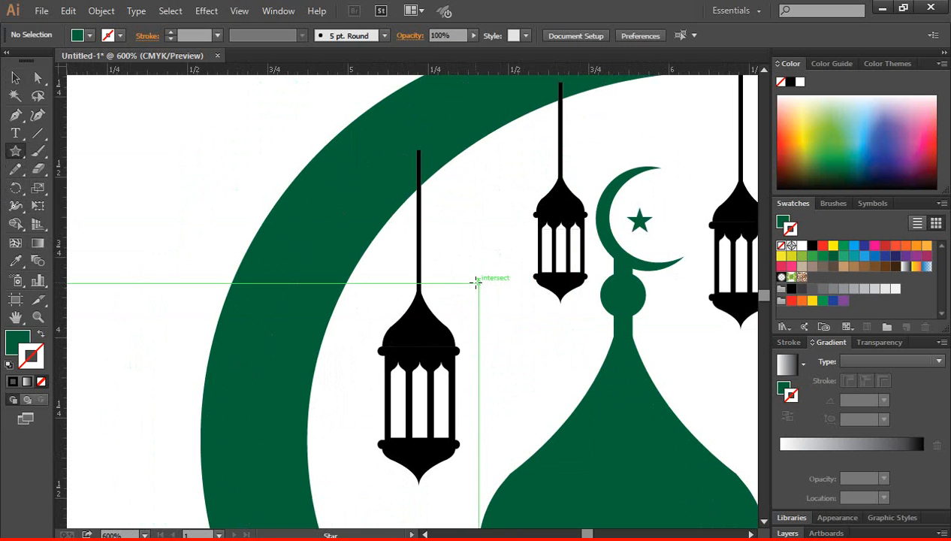
{"action": "left_click_drag", "start_coordinate": [477, 282], "coordinate": [483, 294]}
{"action": "key", "text": "v"}
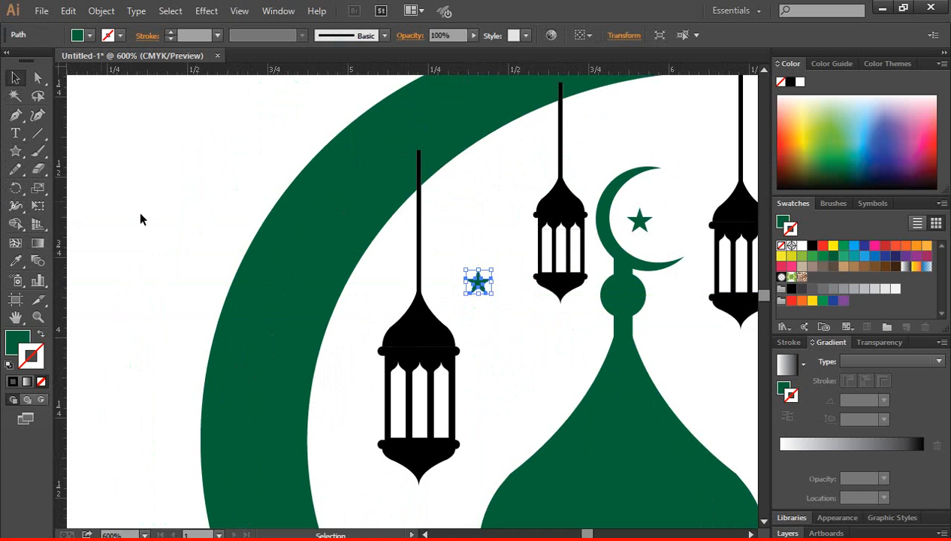
Step: Give the new star a black fill and no stroke
{"action": "left_click", "coordinate": [812, 247]}
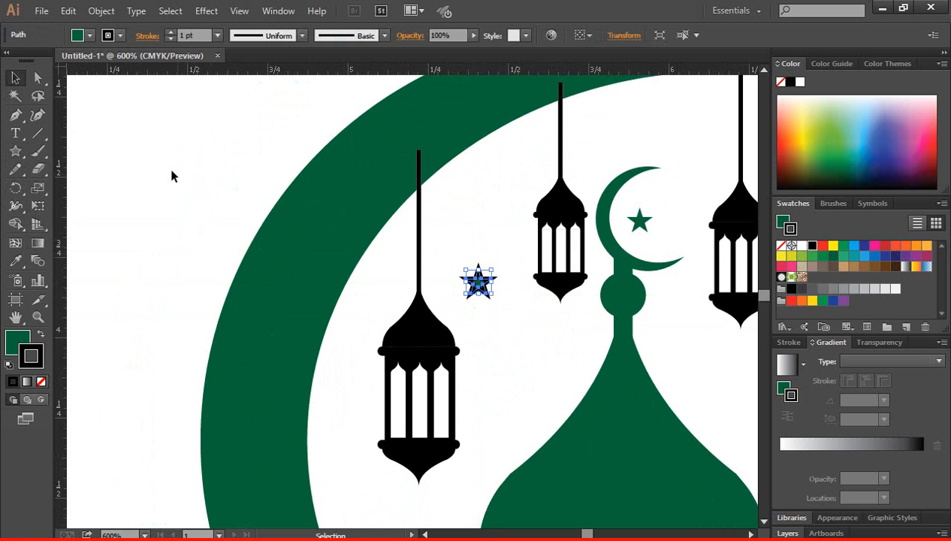
{"action": "left_click", "coordinate": [38, 338]}
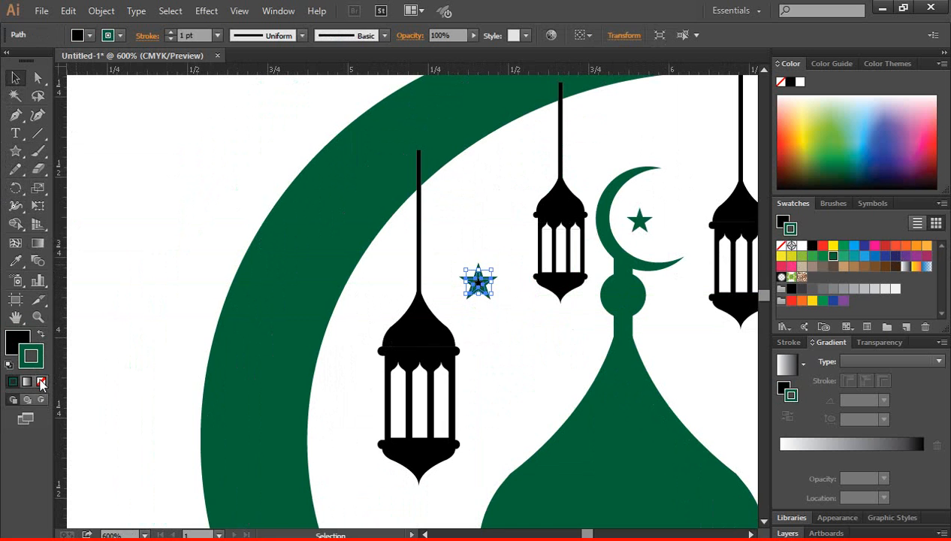
{"action": "left_click", "coordinate": [41, 381]}
{"action": "left_click", "coordinate": [125, 316]}
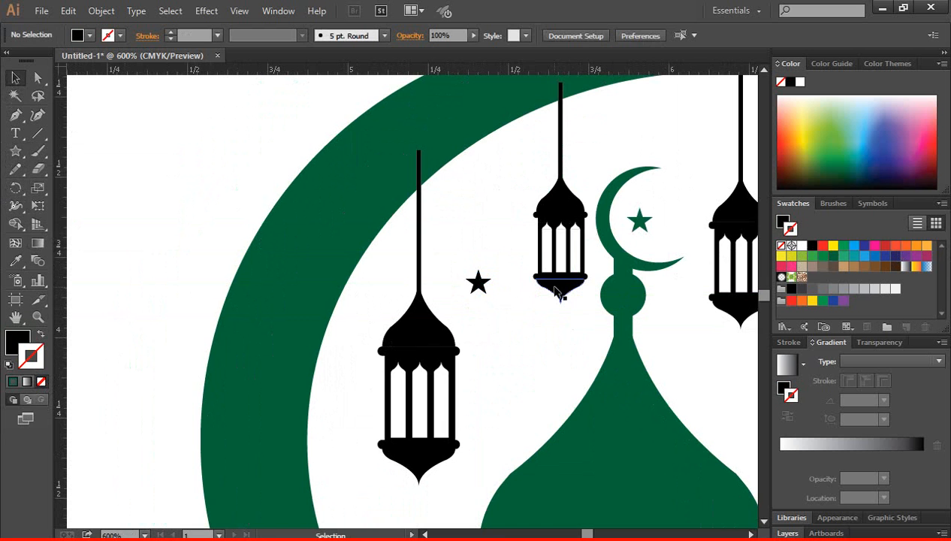
Step: Enlarge the black star to about 0.1 in wide and copy the large lantern's hanging line onto its upper point, reaching into the crescent
{"action": "left_click", "coordinate": [478, 289]}
{"action": "left_click_drag", "start_coordinate": [492, 295], "coordinate": [497, 305]}
{"action": "left_click", "coordinate": [154, 218]}
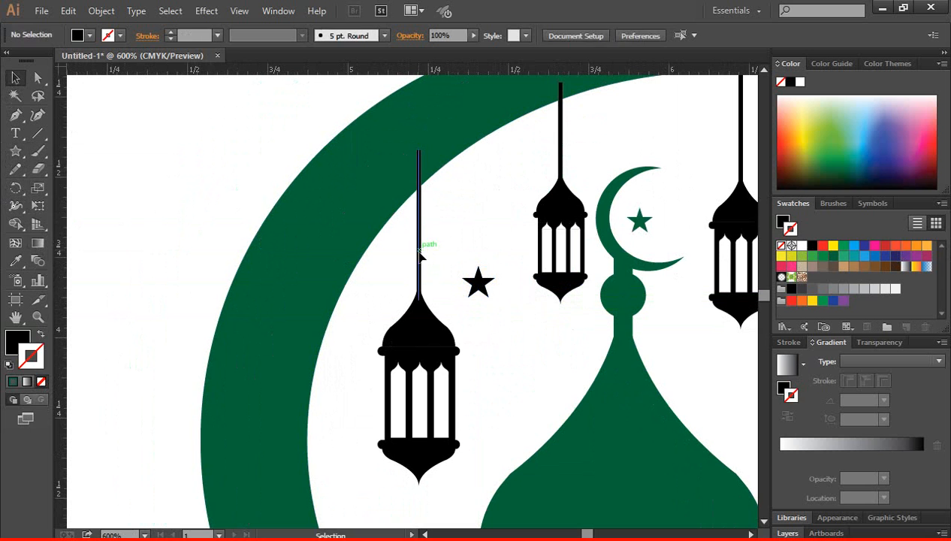
{"action": "left_click_drag", "start_coordinate": [419, 255], "coordinate": [483, 237]}
{"action": "left_click", "coordinate": [223, 208]}
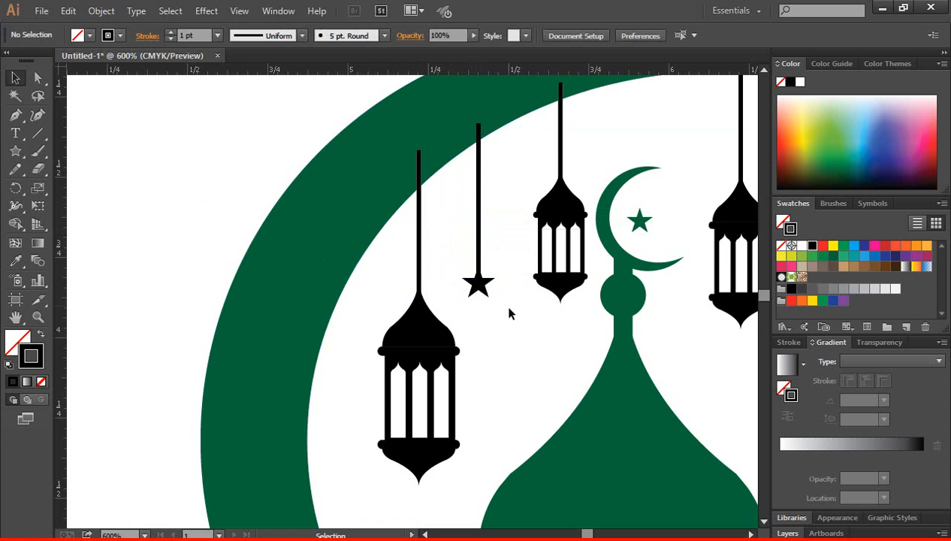
Step: Copy the hanging star with its line twice, placing one copy on each side of the lantern near the crescent's upper tip
{"action": "left_click_drag", "start_coordinate": [470, 265], "coordinate": [469, 265]}
{"action": "key", "text": "ctrl+minus"}
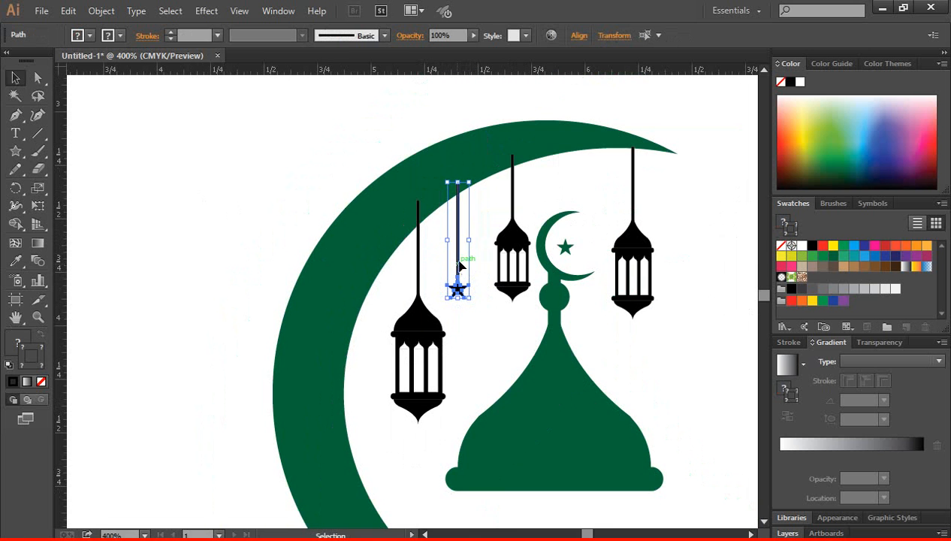
{"action": "left_click_drag", "start_coordinate": [461, 263], "coordinate": [664, 201]}
{"action": "left_click", "coordinate": [665, 132]}
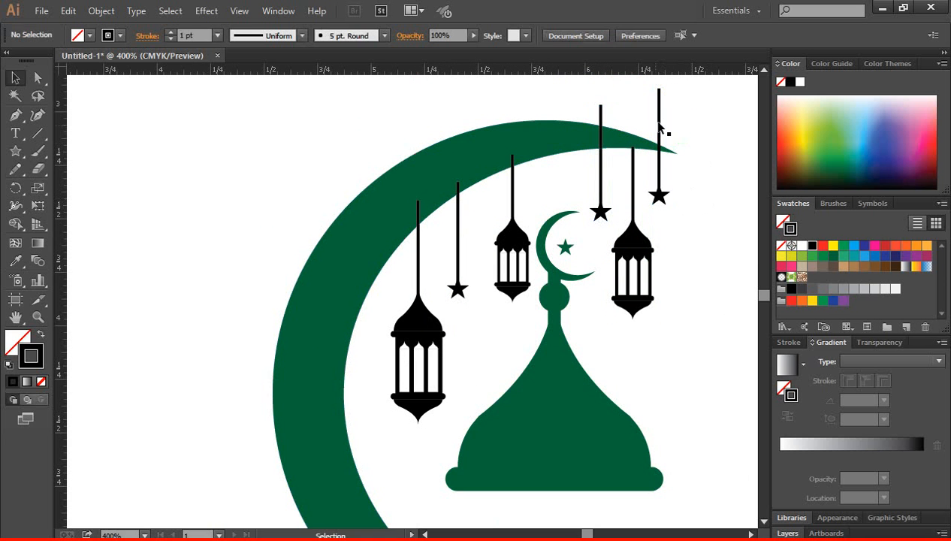
Step: Shorten the lines of the two copied hanging stars so that their upper ends stay within the crescent
{"action": "left_click", "coordinate": [660, 120]}
{"action": "left_click_drag", "start_coordinate": [659, 88], "coordinate": [662, 148]}
{"action": "left_click", "coordinate": [694, 205]}
{"action": "left_click", "coordinate": [600, 116]}
{"action": "left_click_drag", "start_coordinate": [600, 106], "coordinate": [600, 135]}
{"action": "left_click", "coordinate": [696, 225]}
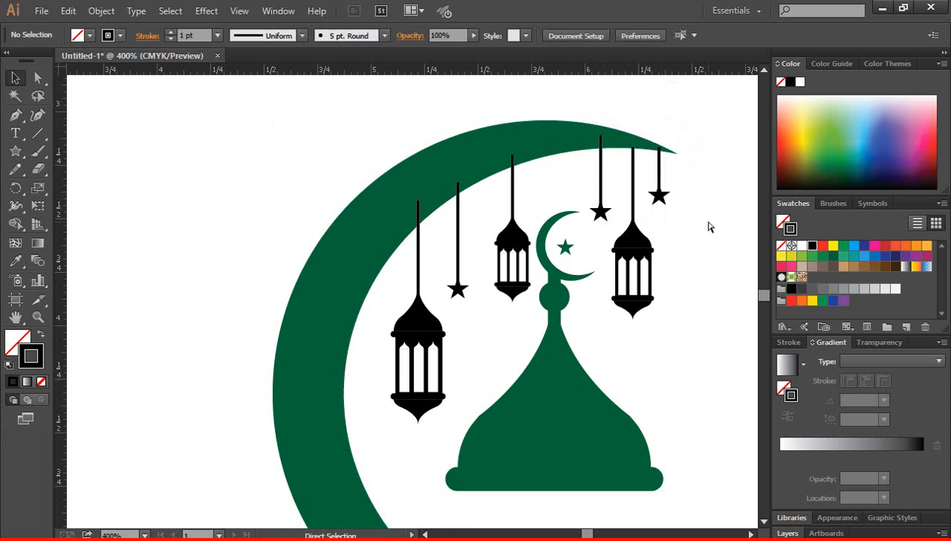
Step: Bring the large dark green crescent to the front so that it covers the upper ends of all hanging lines
{"action": "key", "text": "ctrl+minus"}
{"action": "scroll", "coordinate": [591, 300], "scroll_direction": "down", "scroll_amount": 1}
{"action": "scroll", "coordinate": [591, 301], "scroll_direction": "down", "scroll_amount": 1}
{"action": "left_click", "coordinate": [321, 279]}
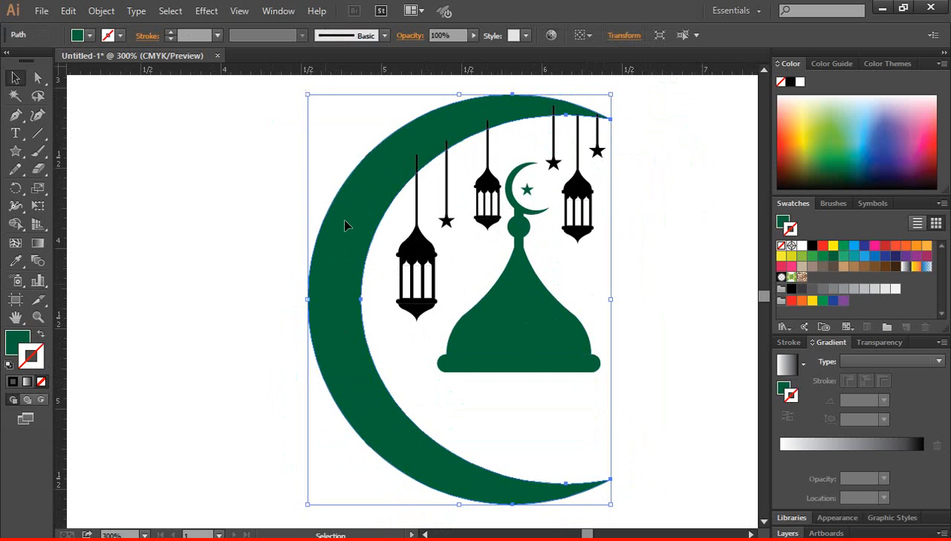
{"action": "right_click", "coordinate": [345, 296]}
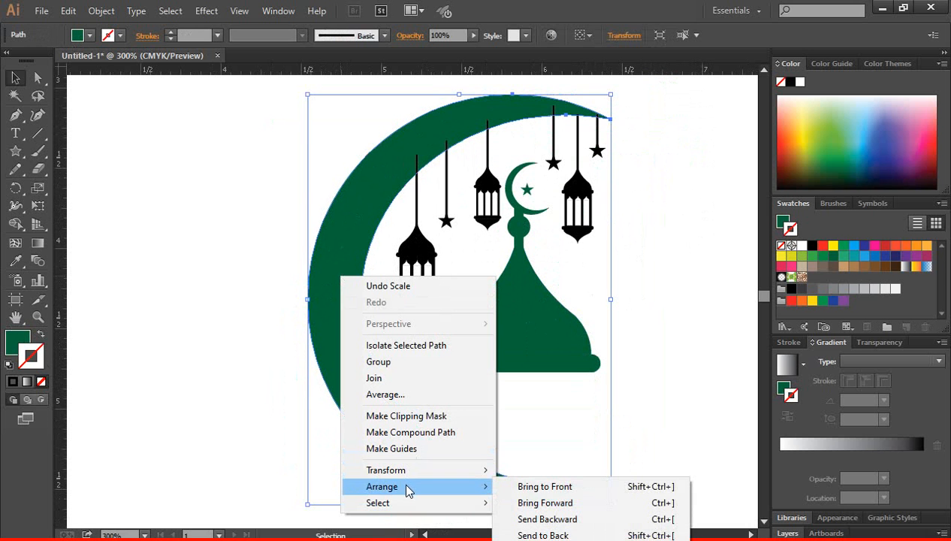
{"action": "mouse_move", "coordinate": [410, 490]}
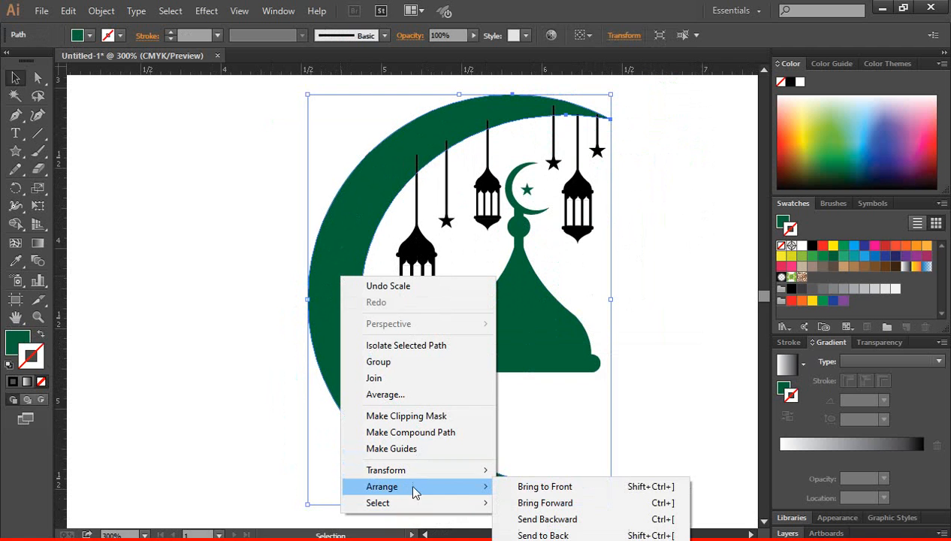
{"action": "left_click", "coordinate": [541, 489]}
{"action": "left_click", "coordinate": [636, 132]}
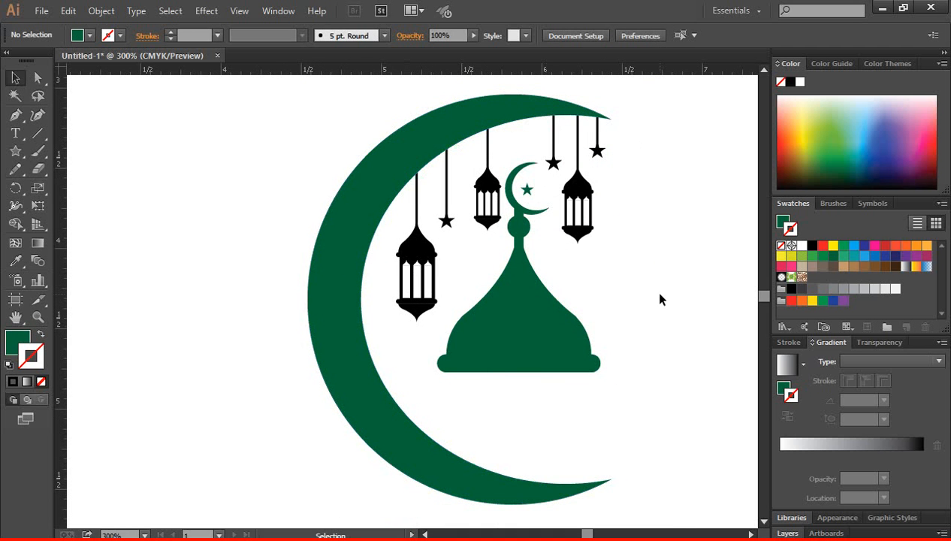
Step: Compare the redrawn crescent, dome, lanterns and stars with the Ramadan Mubarak reference logo
{"action": "key", "text": "ctrl+minus"}
{"action": "key", "text": "ctrl+minus"}
{"action": "left_click_drag", "start_coordinate": [596, 323], "coordinate": [644, 342]}
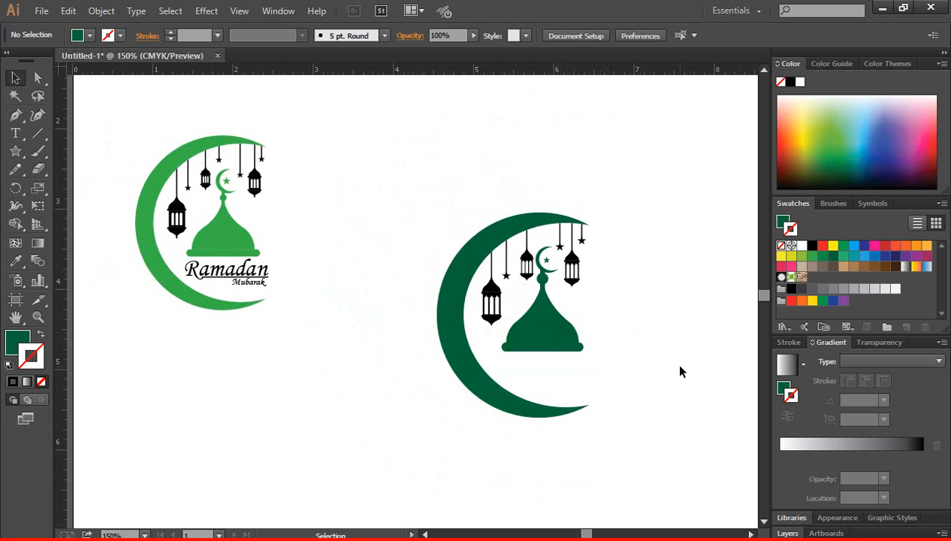
{"action": "left_click", "coordinate": [527, 251]}
{"action": "key", "text": "ctrl+minus"}
{"action": "key", "text": "ctrl+minus"}
{"action": "key", "text": "ctrl+minus"}
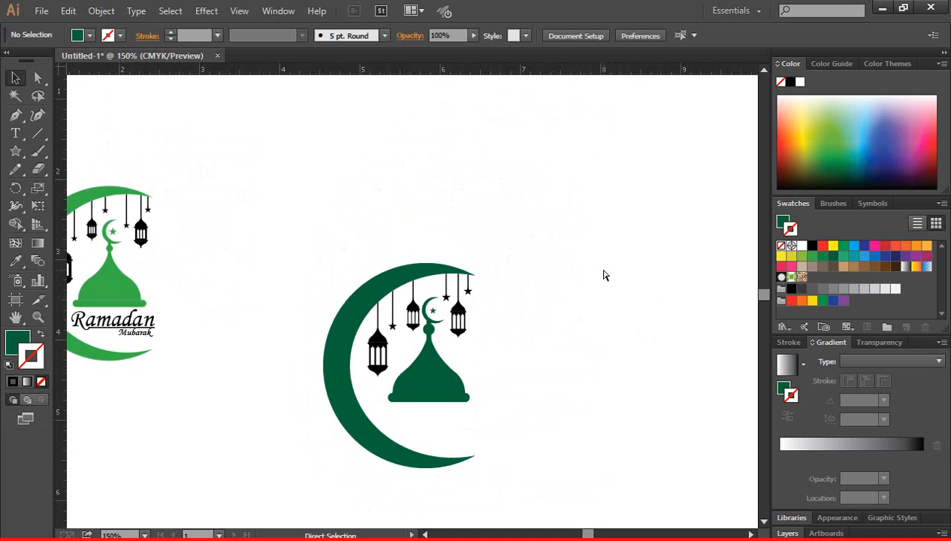
Step: Copy the hanging star nearest the crescent's tip to the gap between the smallest lantern and the star left of the right lantern
{"action": "left_click", "coordinate": [415, 293]}
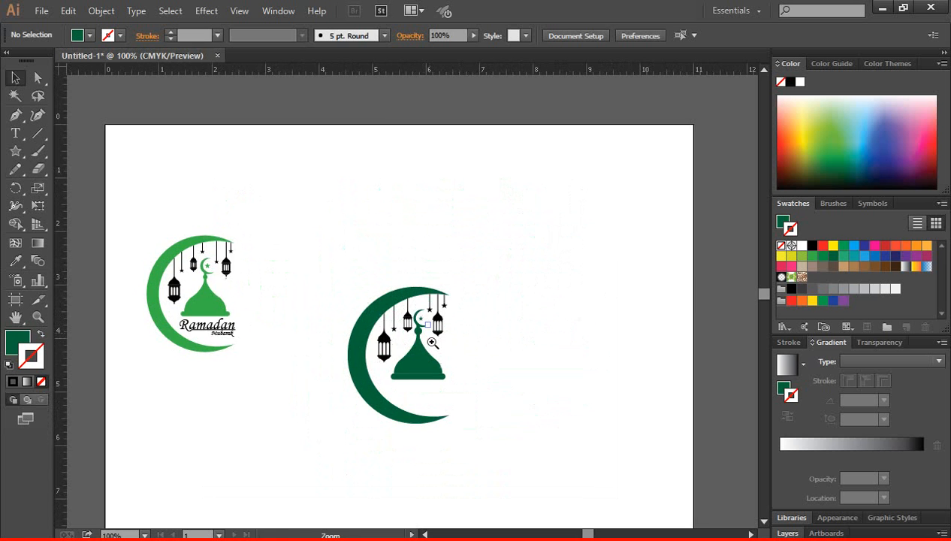
{"action": "left_click", "coordinate": [422, 312]}
{"action": "left_click", "coordinate": [407, 306]}
{"action": "left_click", "coordinate": [424, 328]}
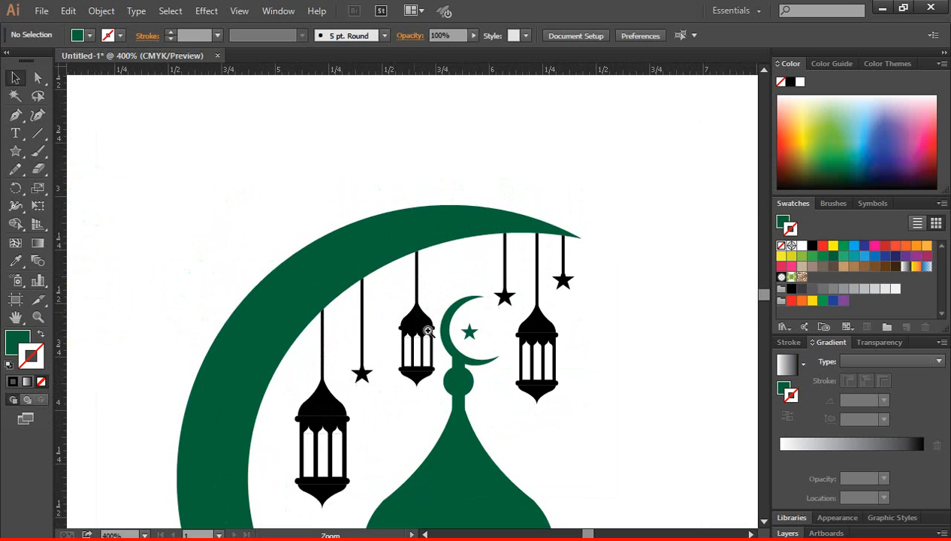
{"action": "left_click", "coordinate": [435, 297]}
{"action": "left_click", "coordinate": [605, 276]}
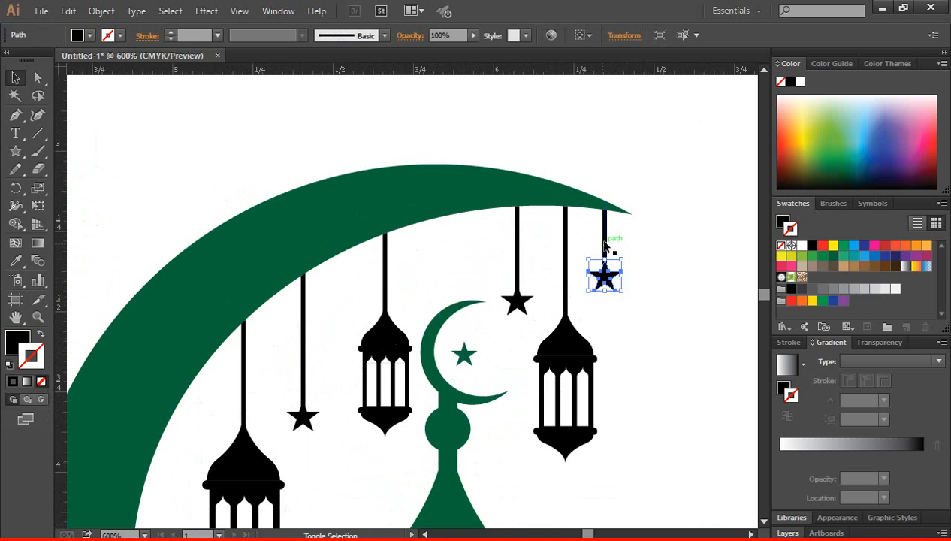
{"action": "left_click", "coordinate": [605, 245], "text": "shift"}
{"action": "left_click_drag", "start_coordinate": [606, 244], "coordinate": [421, 235]}
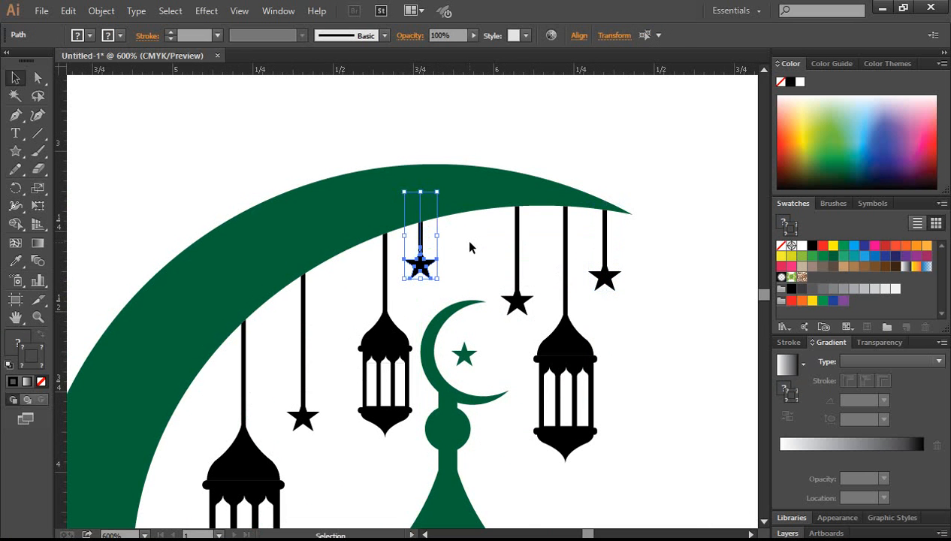
Step: Compare the redrawn crescent, dome and hanging ornaments with the reference logo and its lettering beneath the dome
{"action": "left_click", "coordinate": [565, 128]}
{"action": "key", "text": "ctrl+minus"}
{"action": "key", "text": "ctrl+minus"}
{"action": "key", "text": "ctrl+minus"}
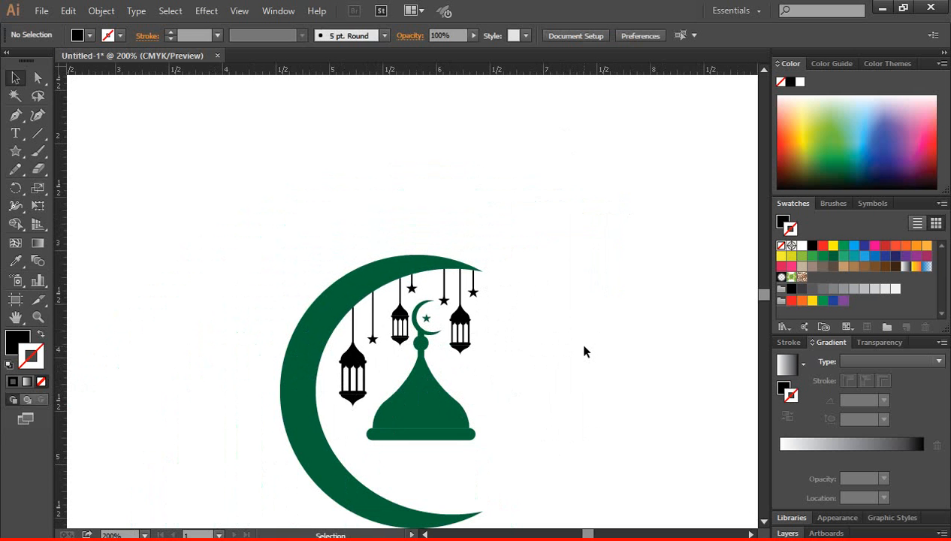
{"action": "key", "text": "ctrl+minus"}
{"action": "key", "text": "ctrl+minus"}
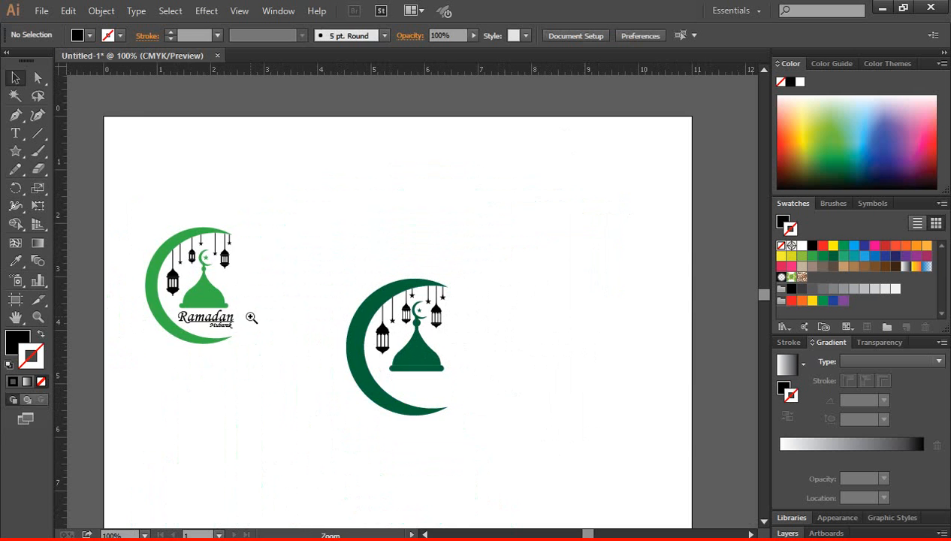
{"action": "left_click", "coordinate": [251, 318], "text": "ctrl"}
{"action": "left_click", "coordinate": [393, 307], "text": "ctrl"}
{"action": "left_click_drag", "start_coordinate": [513, 383], "coordinate": [403, 332]}
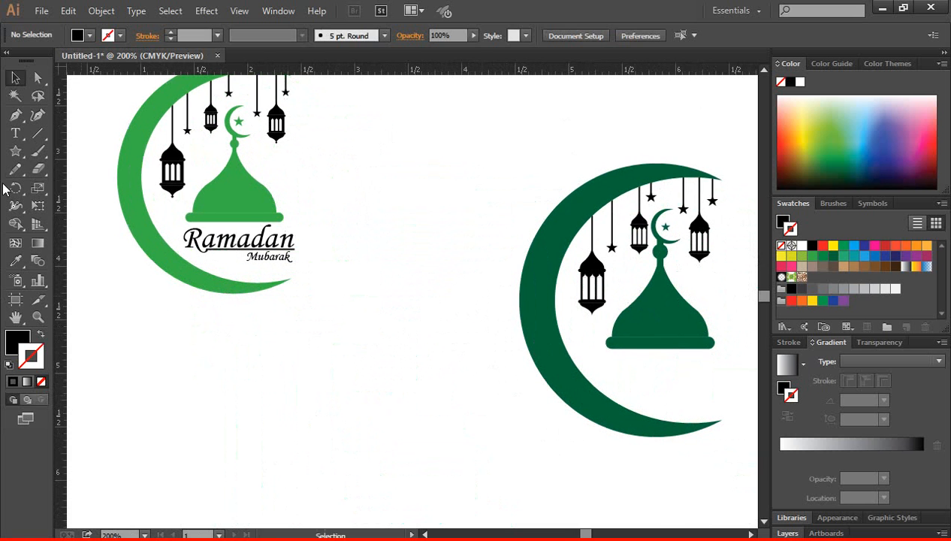
Step: Add the text "Ramadan" in black 12 pt Monotype Corsiva on the empty area between the two logos
{"action": "left_click", "coordinate": [16, 133]}
{"action": "left_click", "coordinate": [344, 392]}
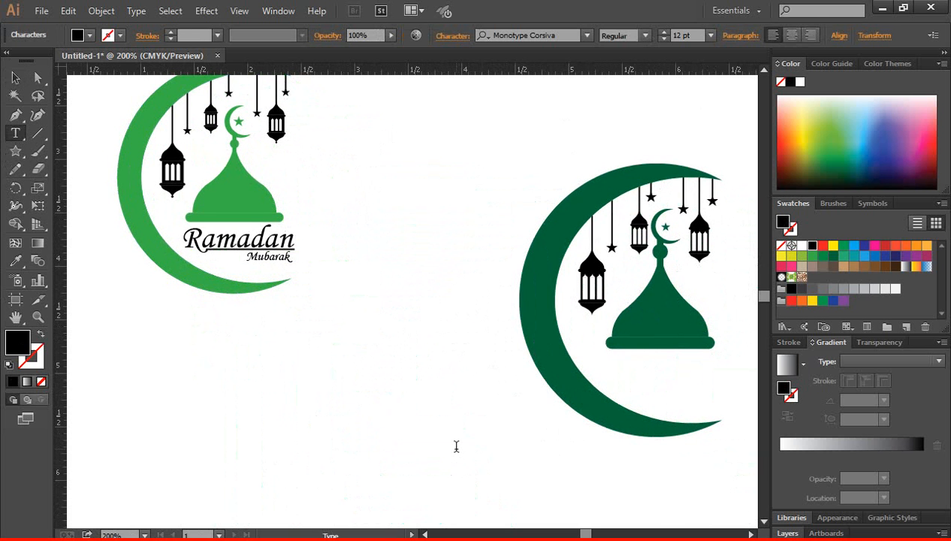
{"action": "type", "text": "Ramadan"}
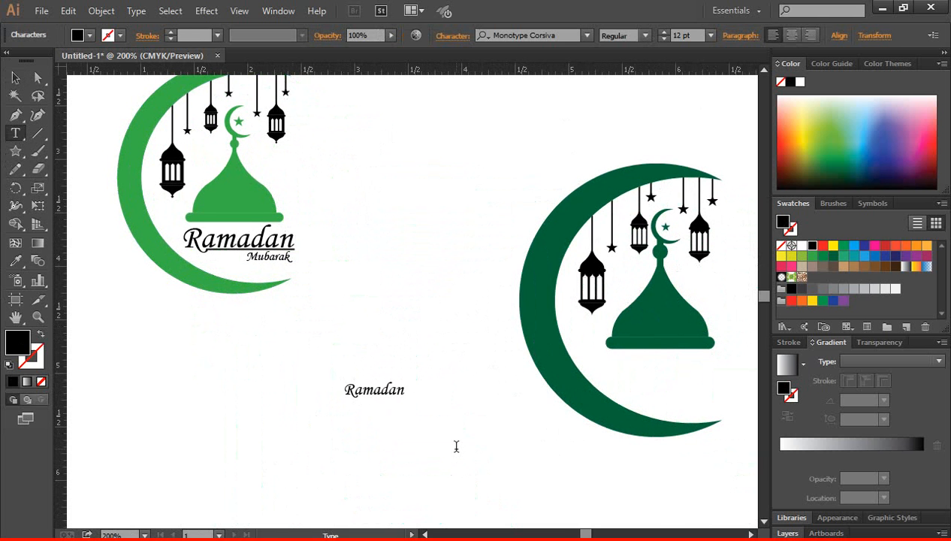
{"action": "left_click", "coordinate": [15, 78]}
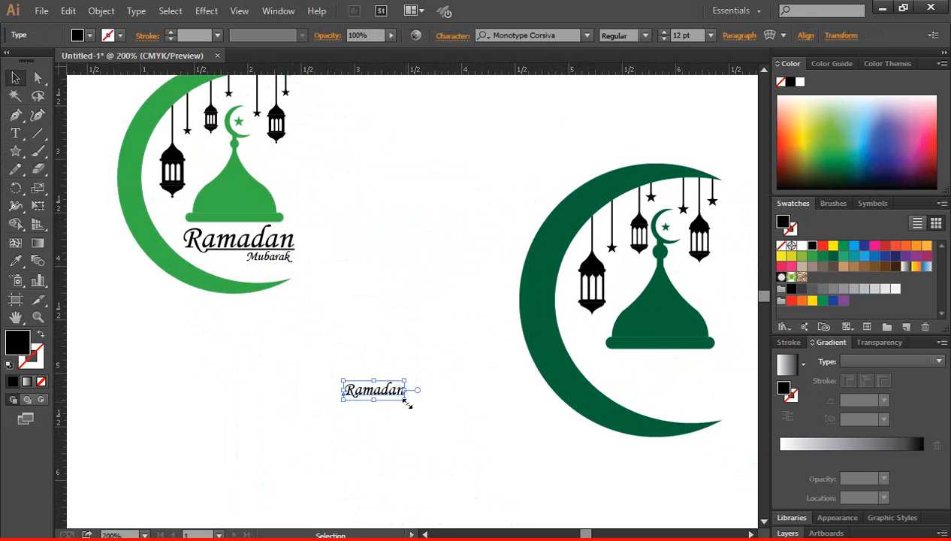
Step: Place the word "Ramadan" just below the dome's base and scale it to about 27 pt
{"action": "left_click_drag", "start_coordinate": [406, 403], "coordinate": [718, 378]}
{"action": "left_click", "coordinate": [660, 367]}
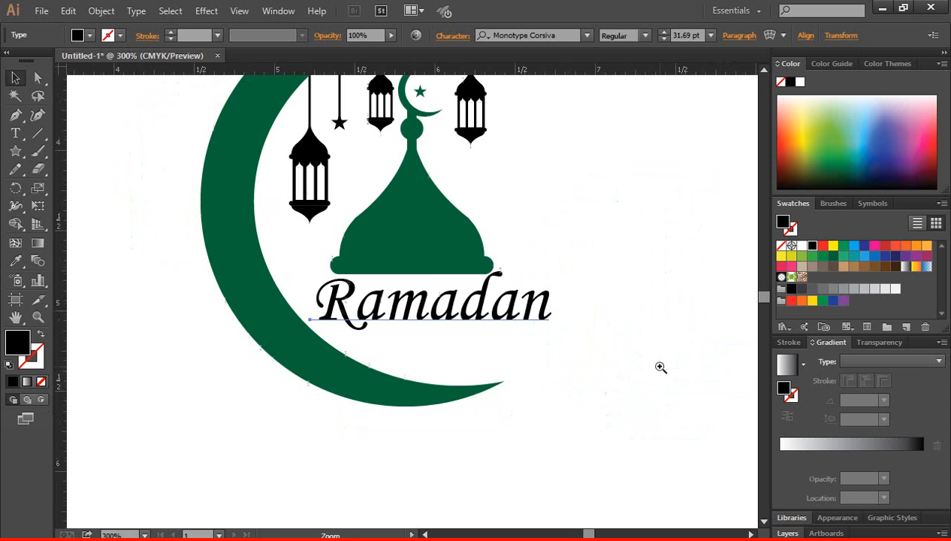
{"action": "left_click_drag", "start_coordinate": [552, 343], "coordinate": [520, 330]}
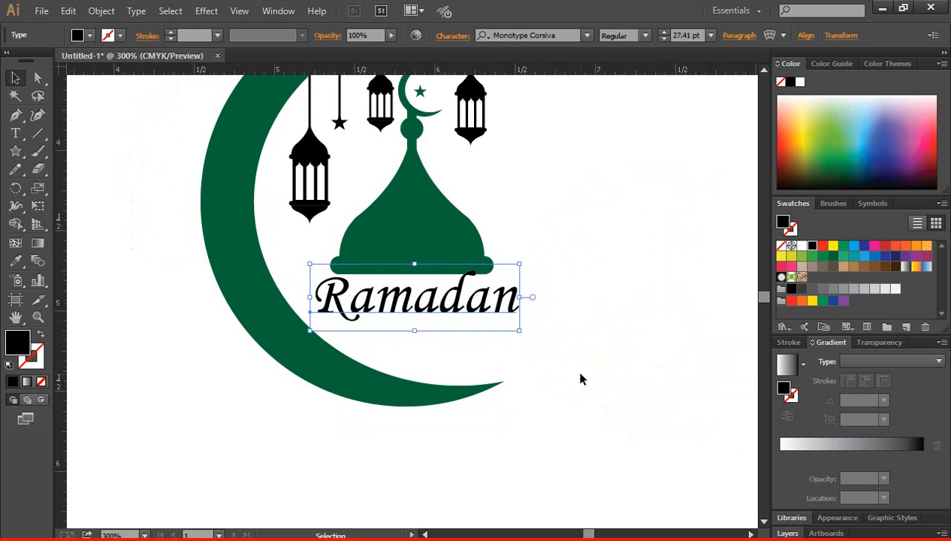
{"action": "key", "text": "Down"}
{"action": "key", "text": "Down"}
{"action": "key", "text": "Down"}
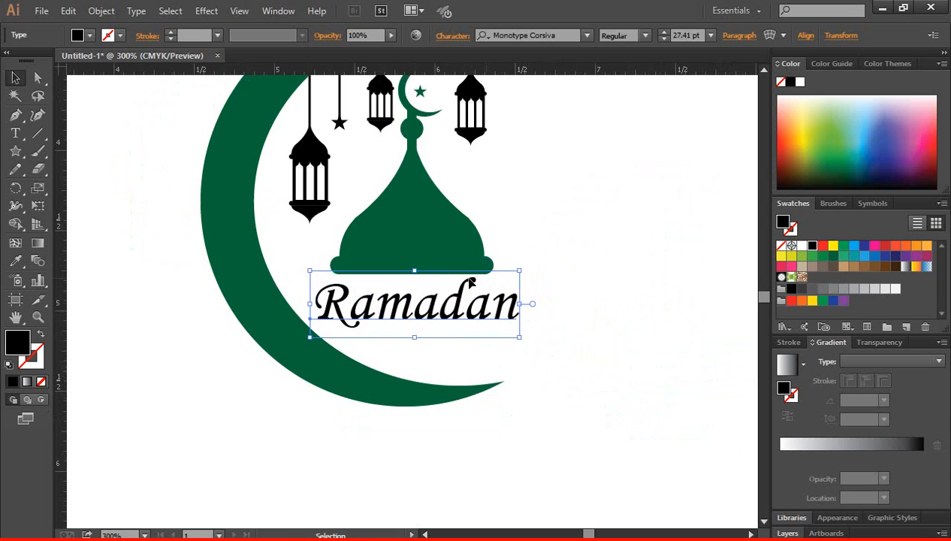
{"action": "left_click", "coordinate": [594, 381]}
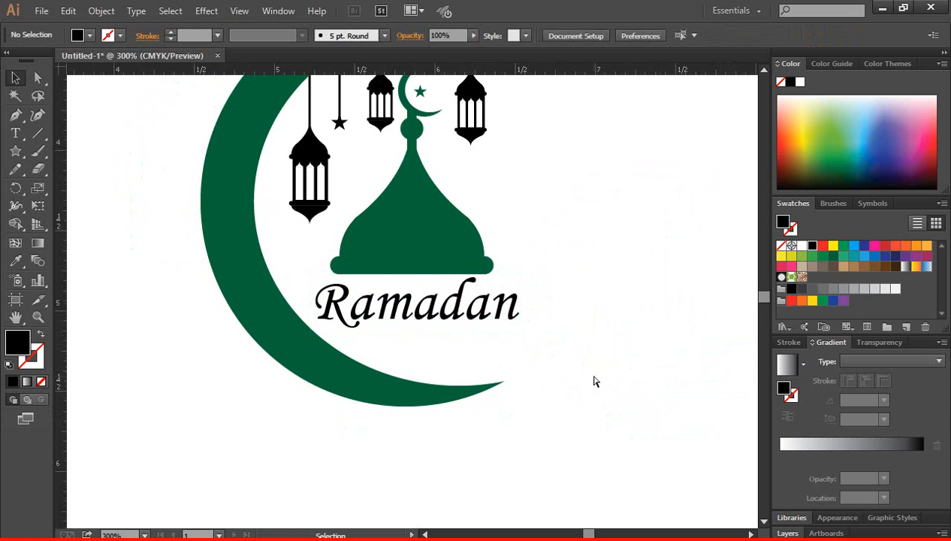
Step: Add the text "Mubarak" in 12 pt Monotype Corsiva and place it below the right end of "Ramadan"
{"action": "key", "text": "ctrl+minus"}
{"action": "left_click_drag", "start_coordinate": [350, 387], "coordinate": [554, 419]}
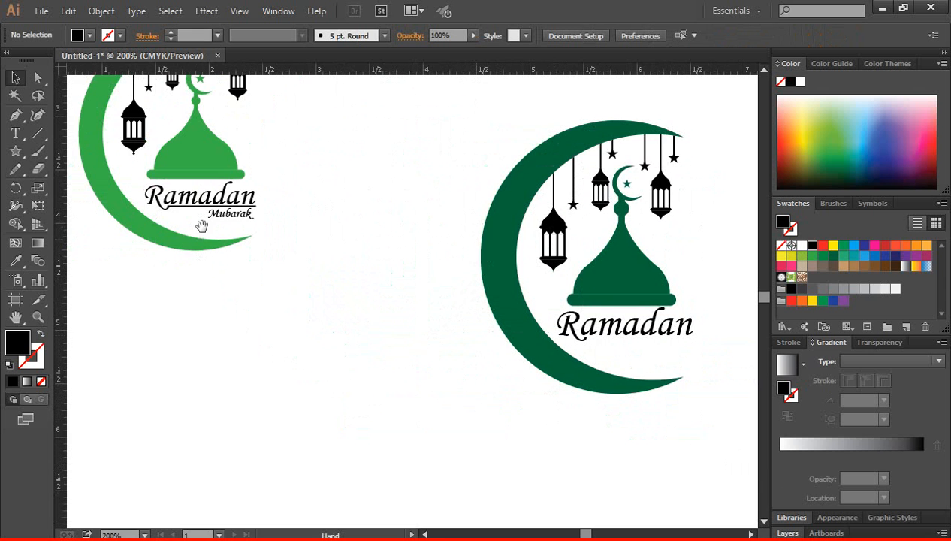
{"action": "left_click_drag", "start_coordinate": [486, 437], "coordinate": [369, 415]}
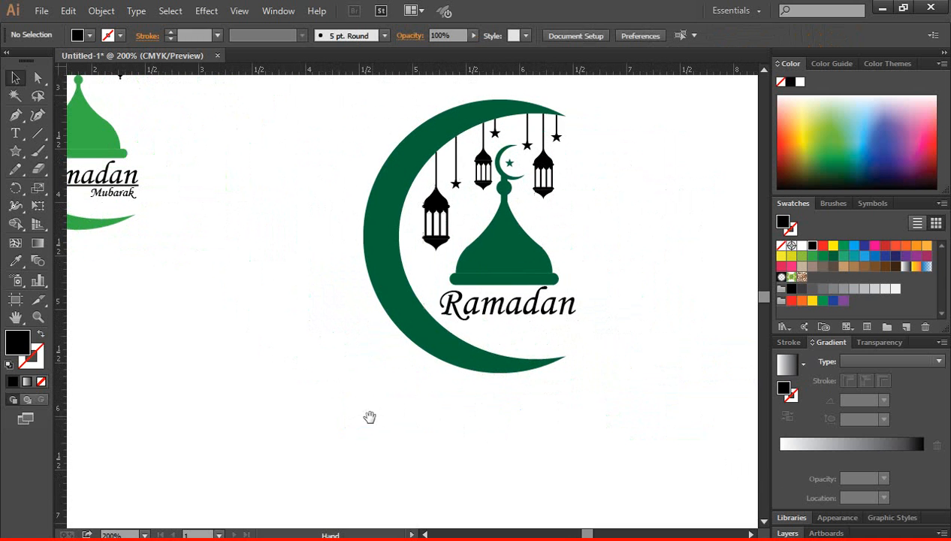
{"action": "left_click", "coordinate": [15, 133]}
{"action": "left_click", "coordinate": [275, 366]}
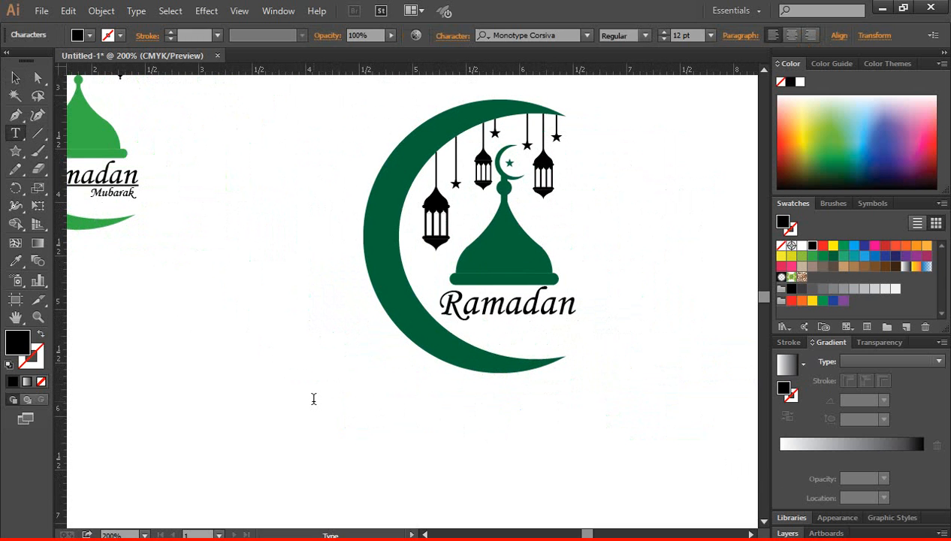
{"action": "type", "text": "Mubarak"}
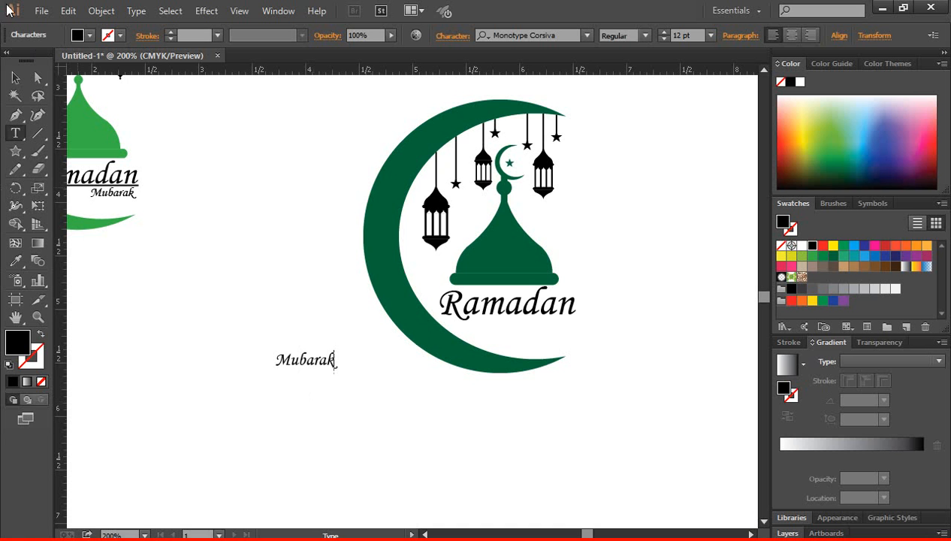
{"action": "left_click", "coordinate": [15, 78]}
{"action": "left_click_drag", "start_coordinate": [331, 364], "coordinate": [566, 338]}
{"action": "left_click", "coordinate": [649, 352]}
Step: Draw a horizontal underline from the tail of the R to the end of "Ramadan" with a 1 pt black stroke
{"action": "left_click", "coordinate": [514, 324], "text": "ctrl"}
{"action": "left_click", "coordinate": [403, 298], "text": "ctrl"}
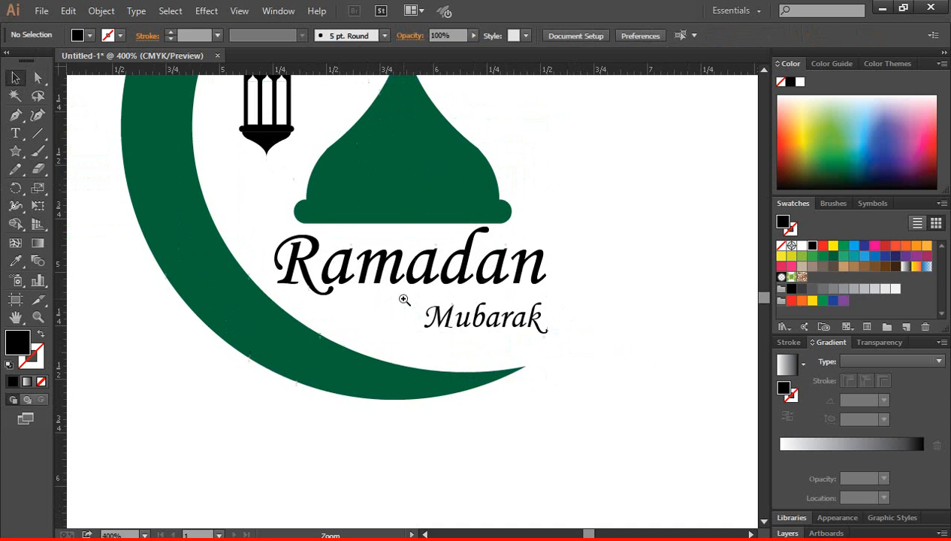
{"action": "left_click", "coordinate": [403, 299], "text": "ctrl"}
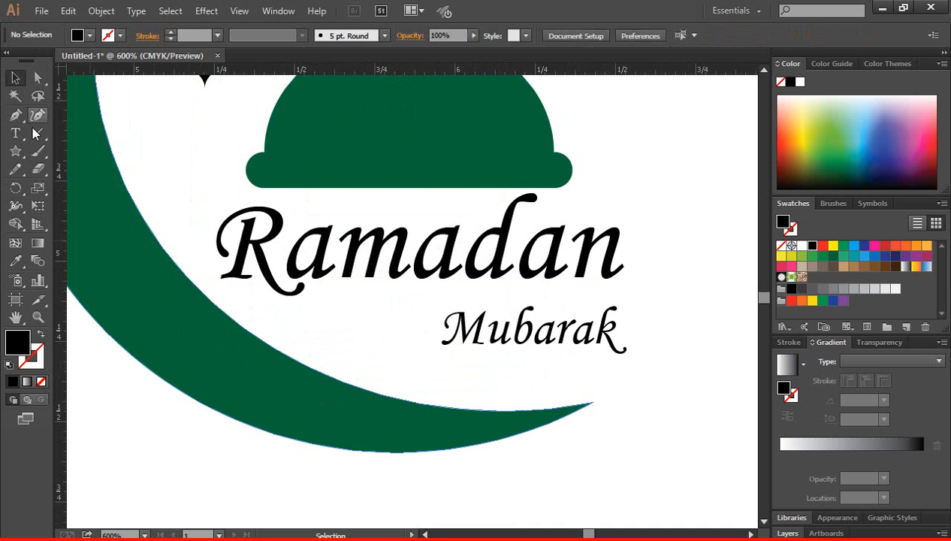
{"action": "key", "text": "backslash"}
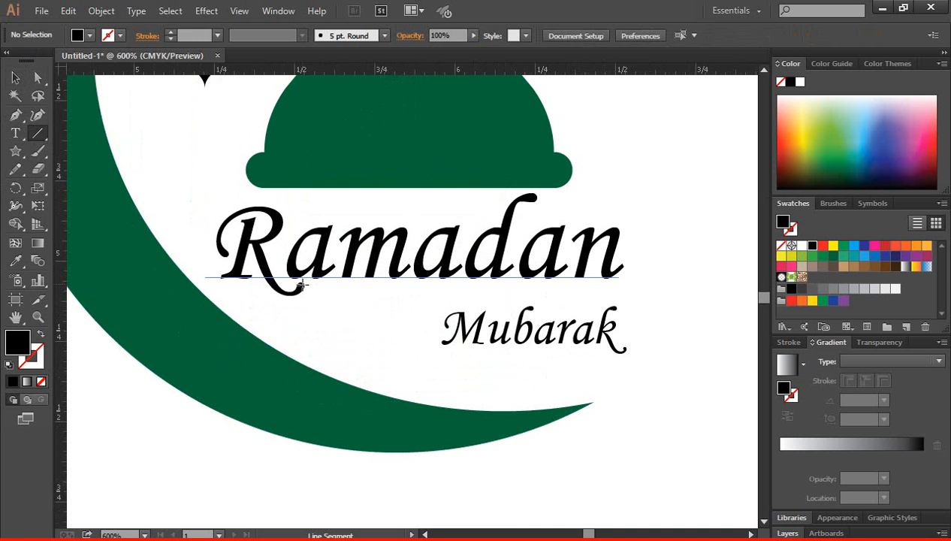
{"action": "left_click_drag", "start_coordinate": [301, 284], "coordinate": [621, 297]}
{"action": "left_click", "coordinate": [15, 78]}
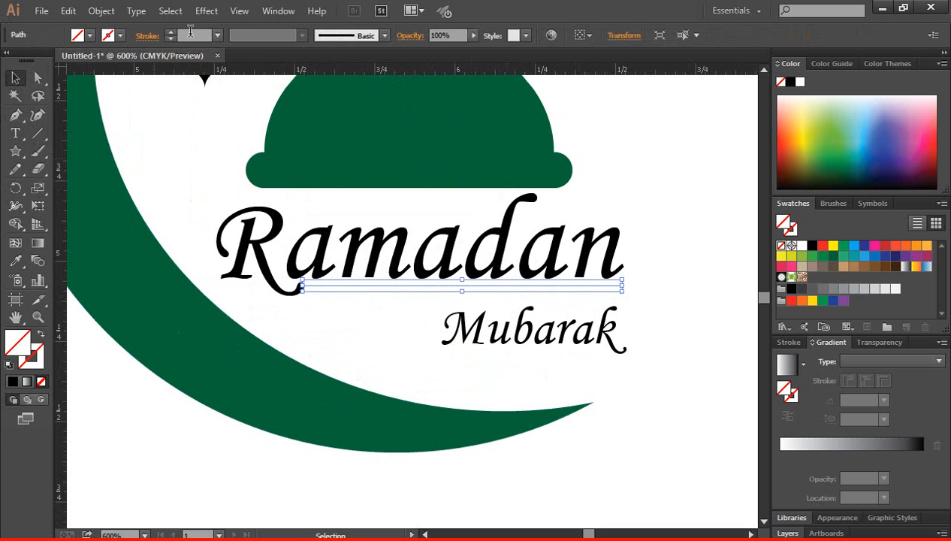
{"action": "left_click", "coordinate": [170, 36]}
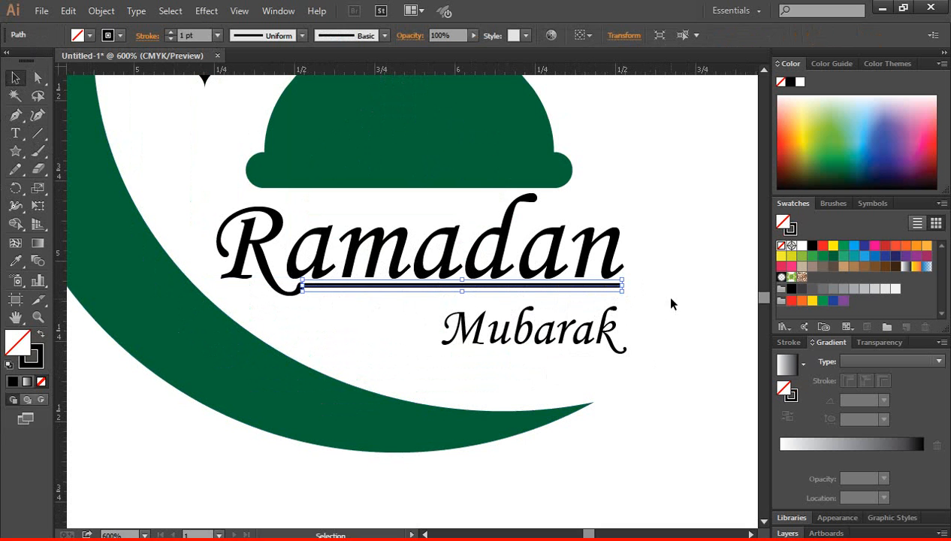
{"action": "left_click", "coordinate": [671, 303]}
Step: Move the word "Mubarak" up slightly so that it sits closer to the underline
{"action": "left_click", "coordinate": [594, 350]}
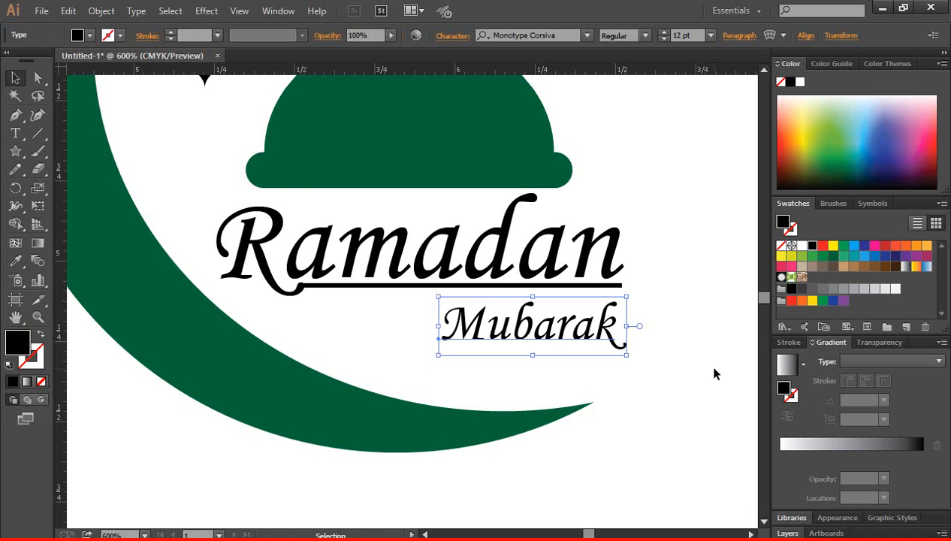
{"action": "key", "text": "Up"}
{"action": "key", "text": "Up"}
{"action": "left_click", "coordinate": [723, 358]}
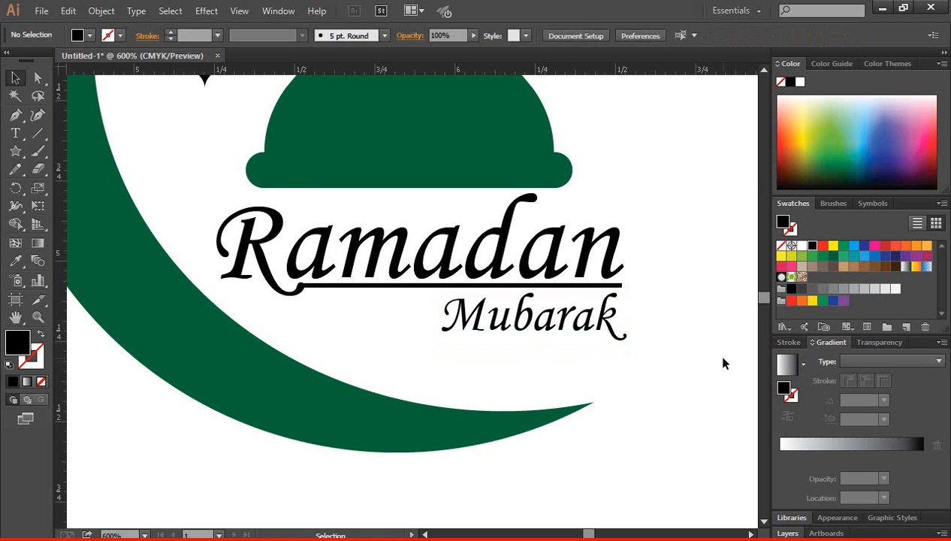
Step: Examine the whole redrawn logo with its crescent, dome, hanging ornaments and lettering
{"action": "key", "text": "ctrl+minus"}
{"action": "key", "text": "ctrl+minus"}
{"action": "key", "text": "ctrl+minus"}
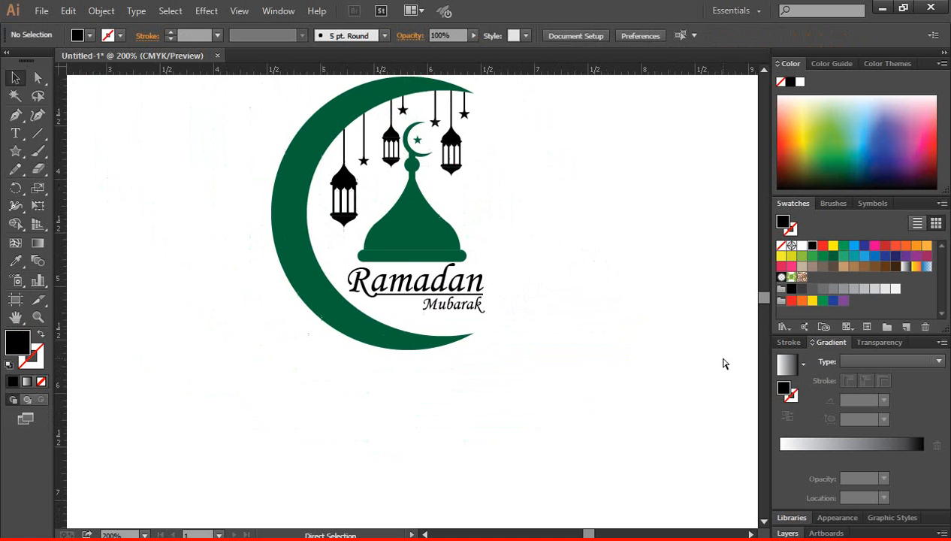
{"action": "scroll", "coordinate": [392, 280], "scroll_direction": "up", "scroll_amount": 2}
{"action": "left_click", "coordinate": [368, 283], "text": "ctrl"}
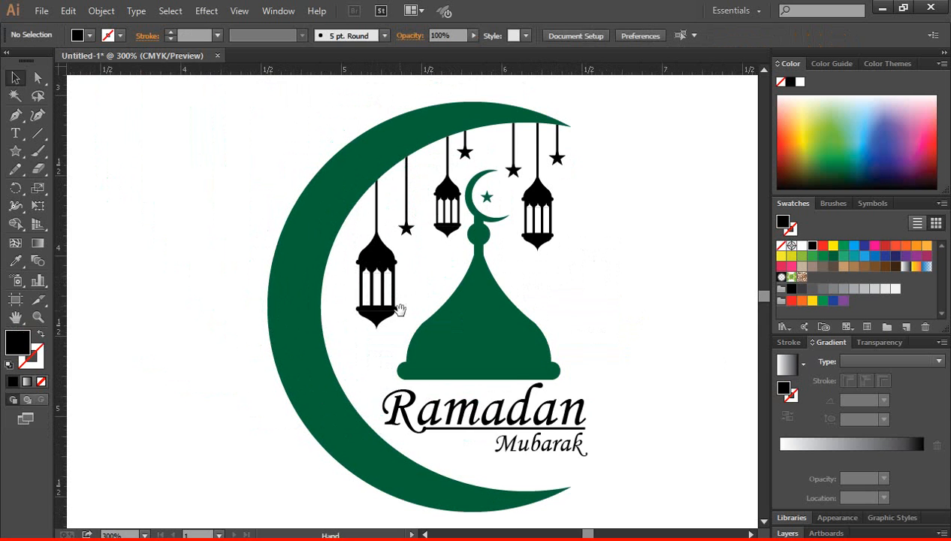
{"action": "left_click_drag", "start_coordinate": [400, 310], "coordinate": [380, 300]}
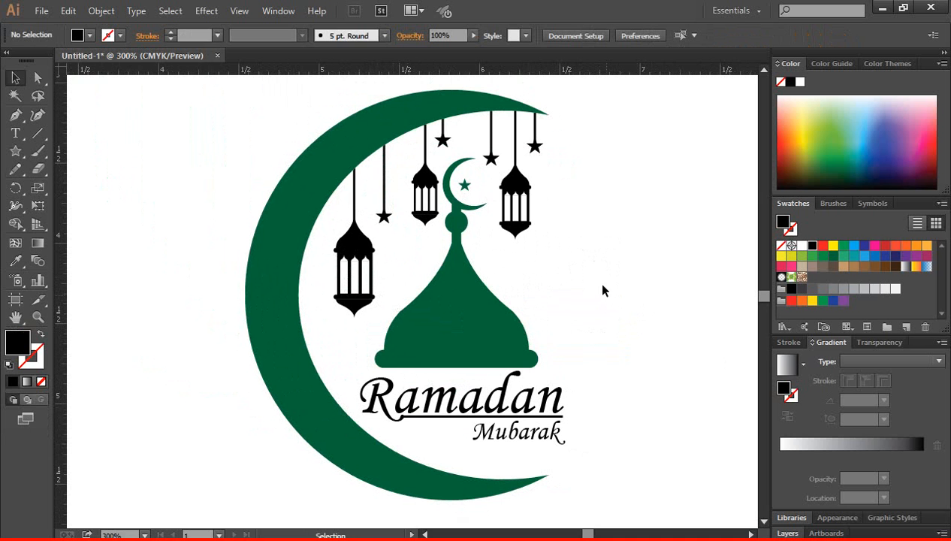
{"action": "left_click_drag", "start_coordinate": [556, 255], "coordinate": [493, 179]}
{"action": "left_click", "coordinate": [594, 260]}
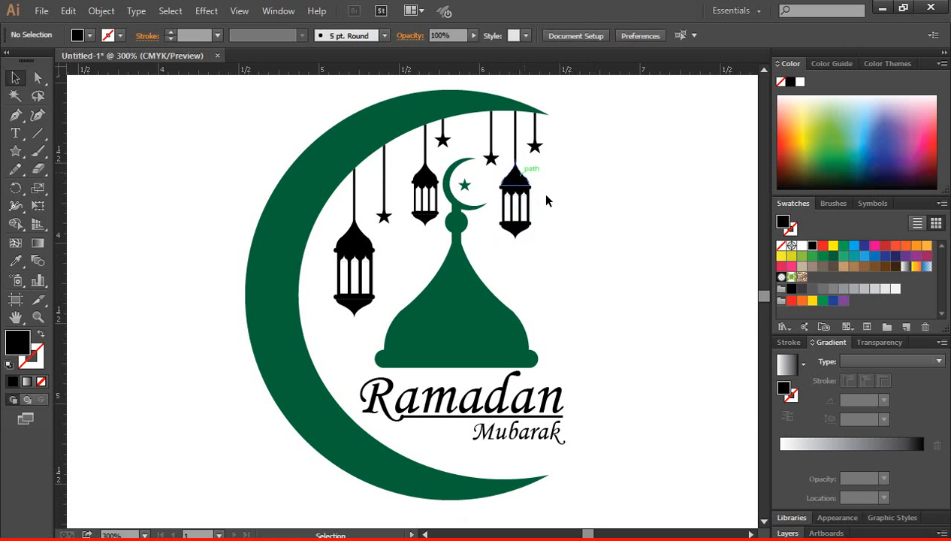